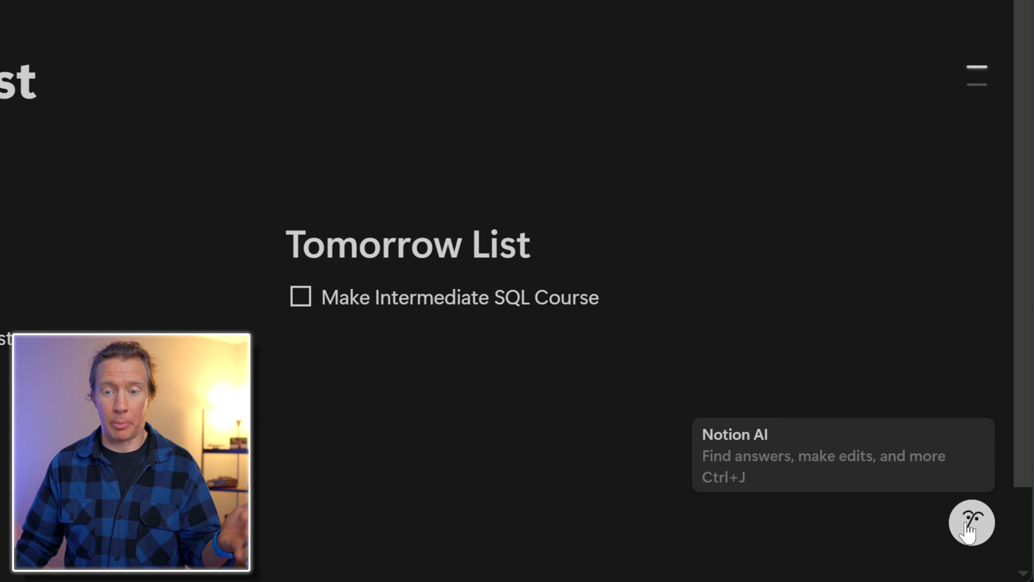
pyautogui.click(969, 524)
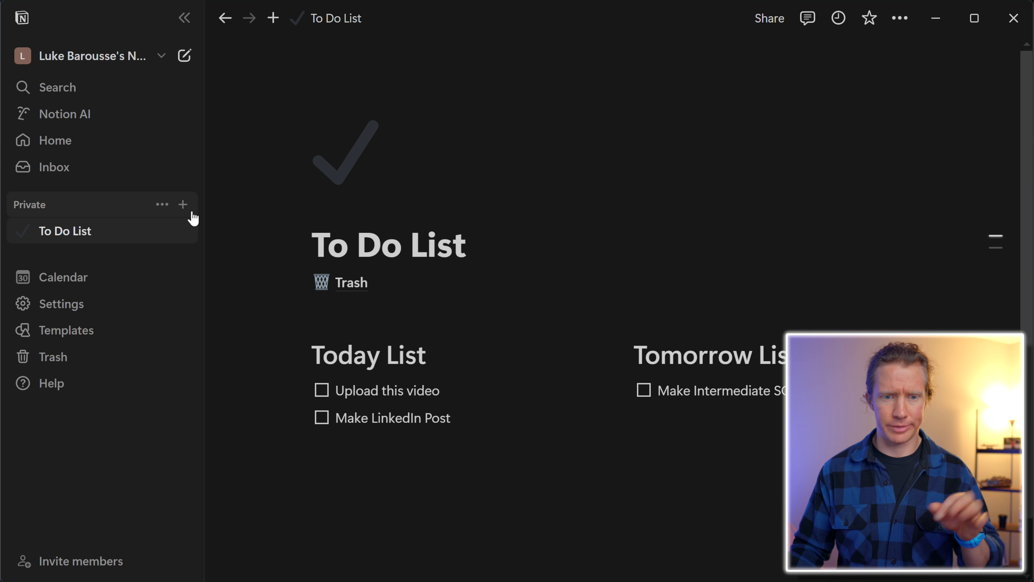
# - Create a new private page titled "Knowledge" and give it the brain emoji as its icon
pyautogui.click(184, 206)
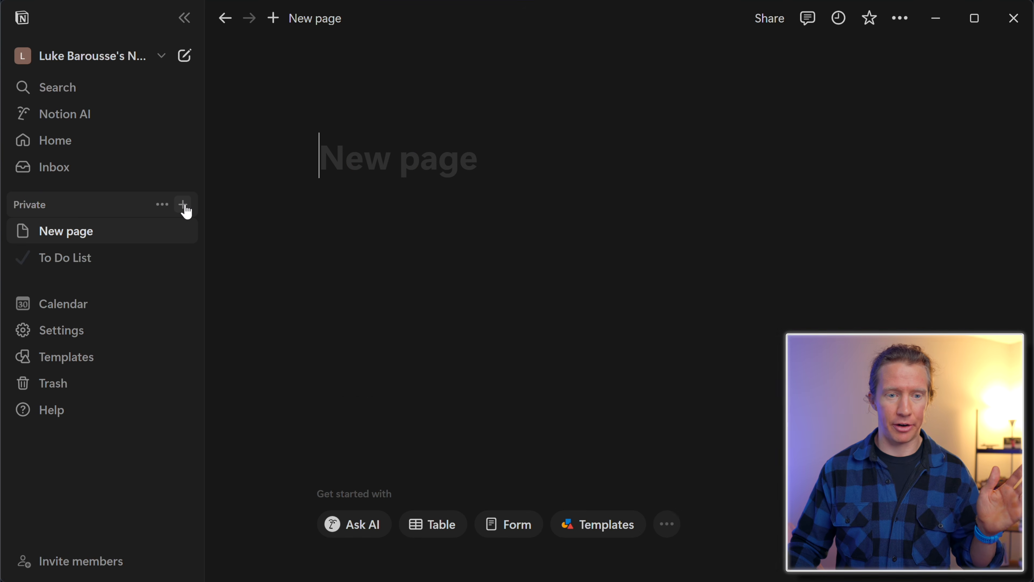
pyautogui.click(188, 27)
pyautogui.write('Knowledge')
pyautogui.click(245, 115)
pyautogui.click(247, 123)
pyautogui.write('brain')
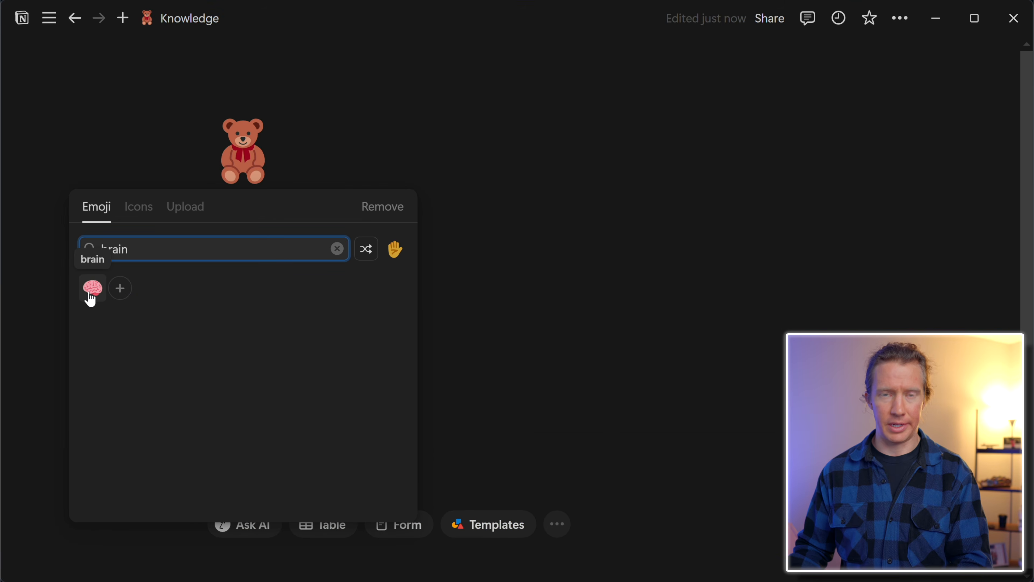
pyautogui.click(91, 290)
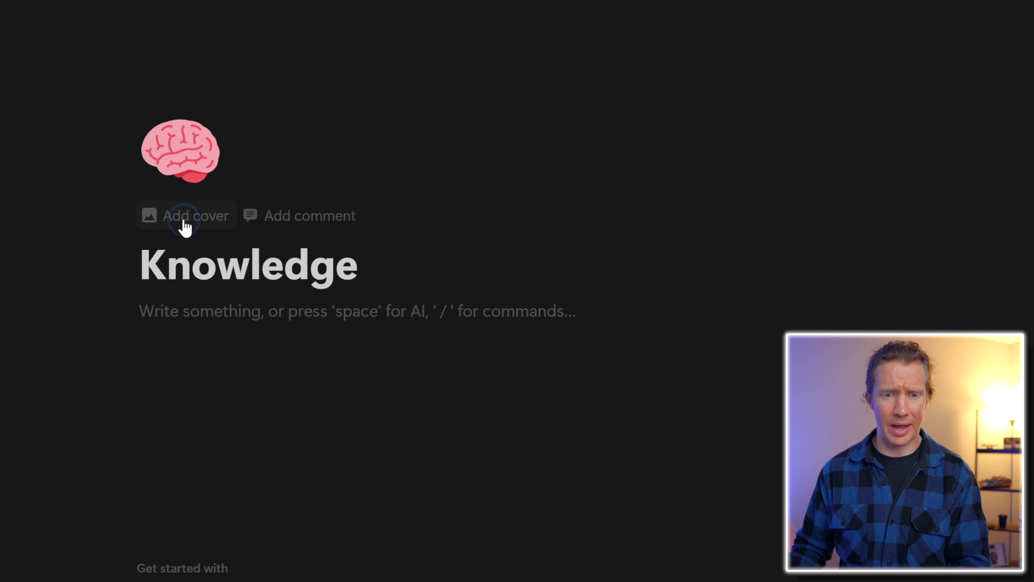
# - Add a page cover to Knowledge, using the green E=mc² chalkboard photo from an Unsplash search for "chalk board"
pyautogui.click(185, 226)
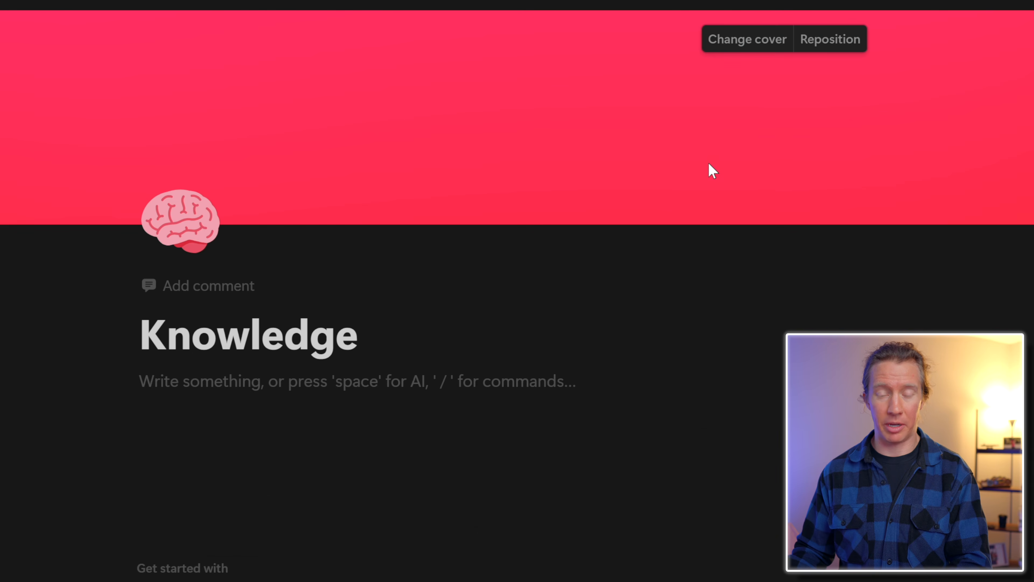
pyautogui.click(750, 42)
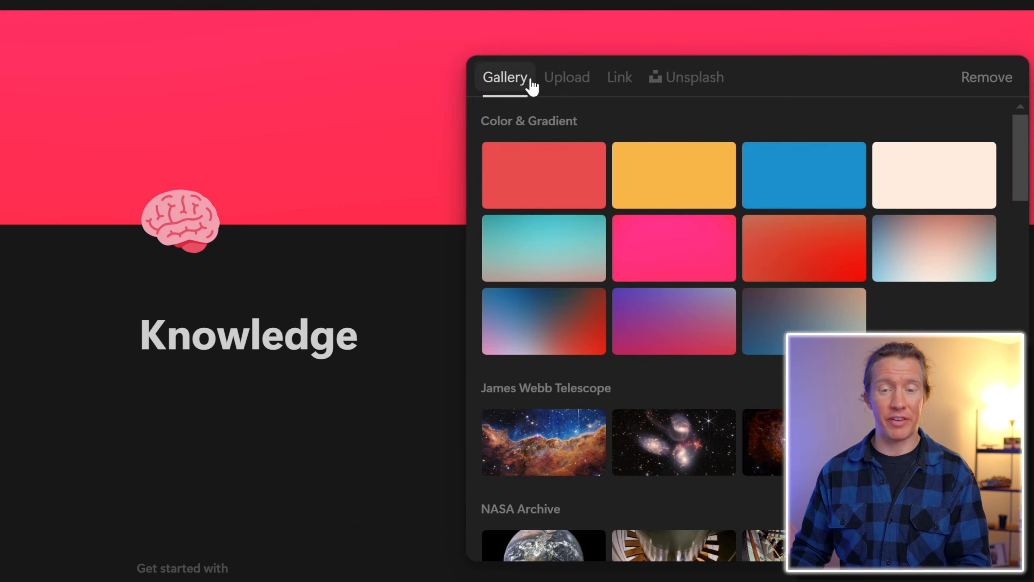
pyautogui.scroll(-6, 595, 358)
pyautogui.scroll(6, 596, 359)
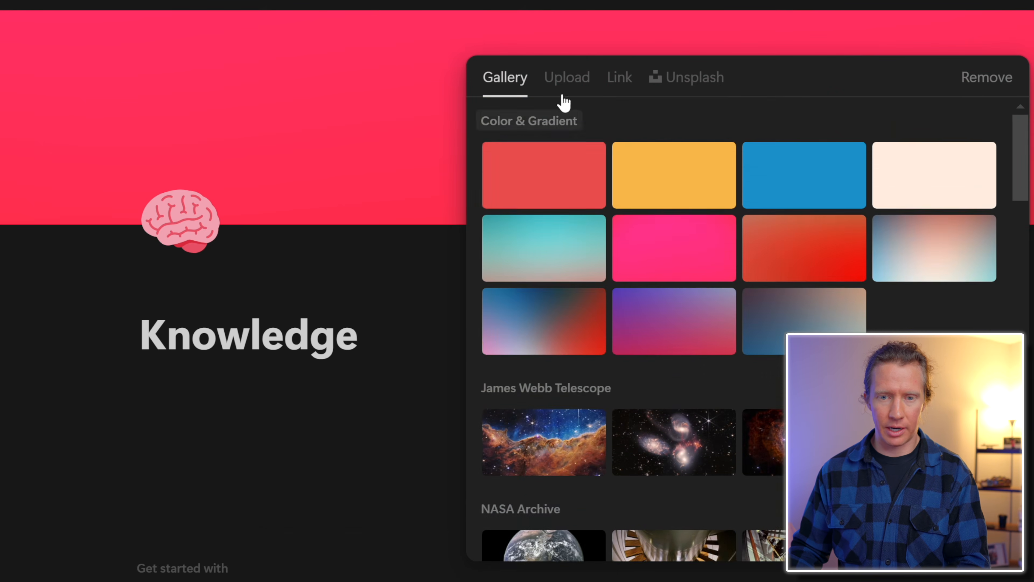
pyautogui.click(566, 77)
pyautogui.click(619, 78)
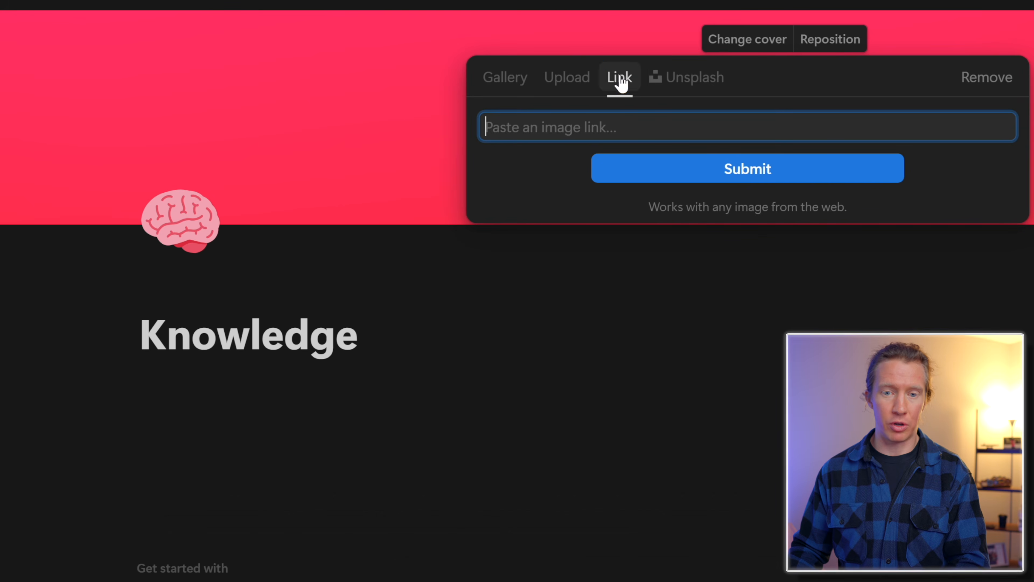
pyautogui.click(676, 83)
pyautogui.write('chalk board')
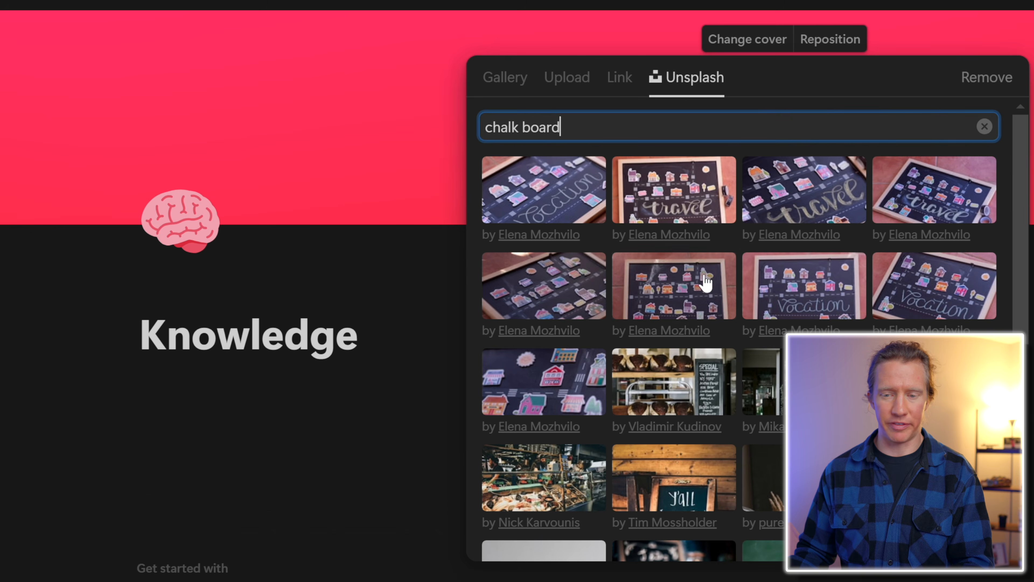
pyautogui.scroll(-7, 703, 281)
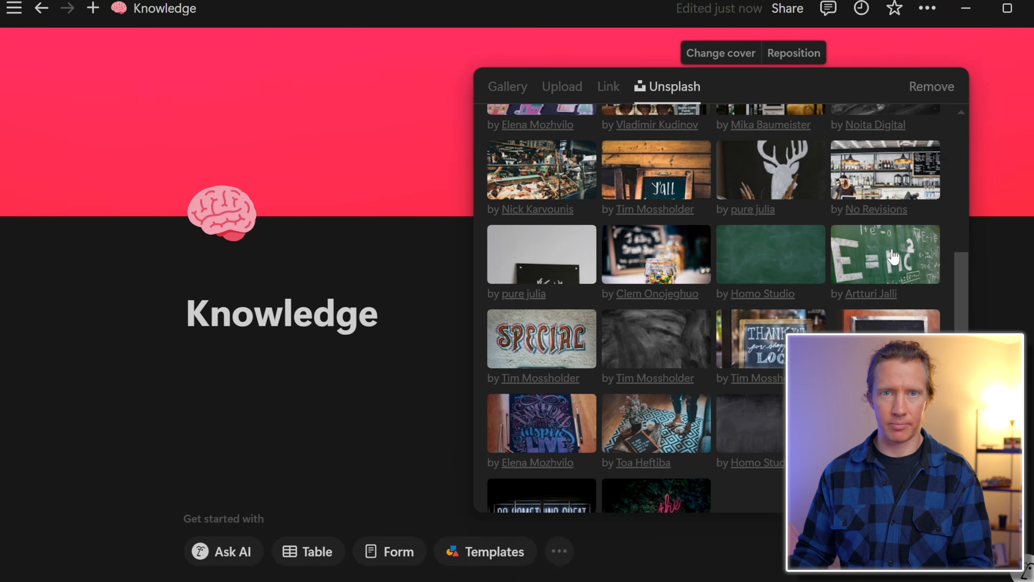
pyautogui.click(943, 270)
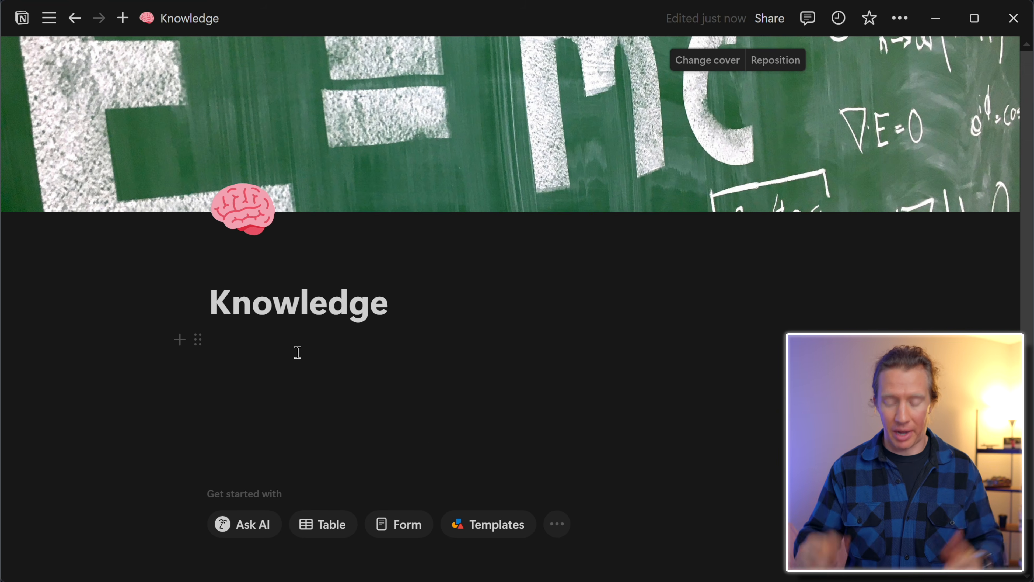
# - Write "Languages" and "Tech Apps" as two separate text lines in the Knowledge page body
pyautogui.click(298, 353)
pyautogui.write('Languages Tech ')
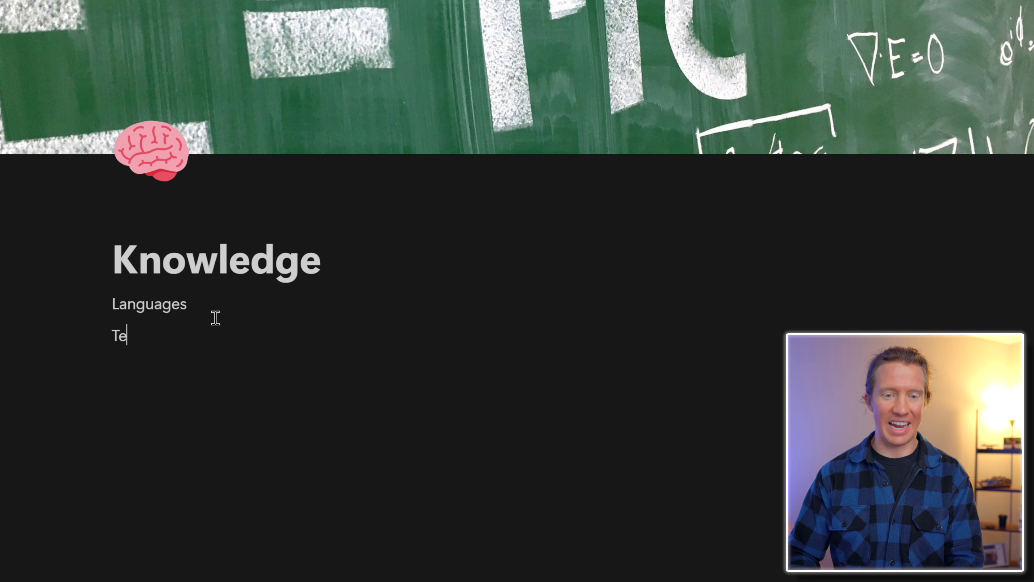
pyautogui.write('Apps')
pyautogui.press('Return')
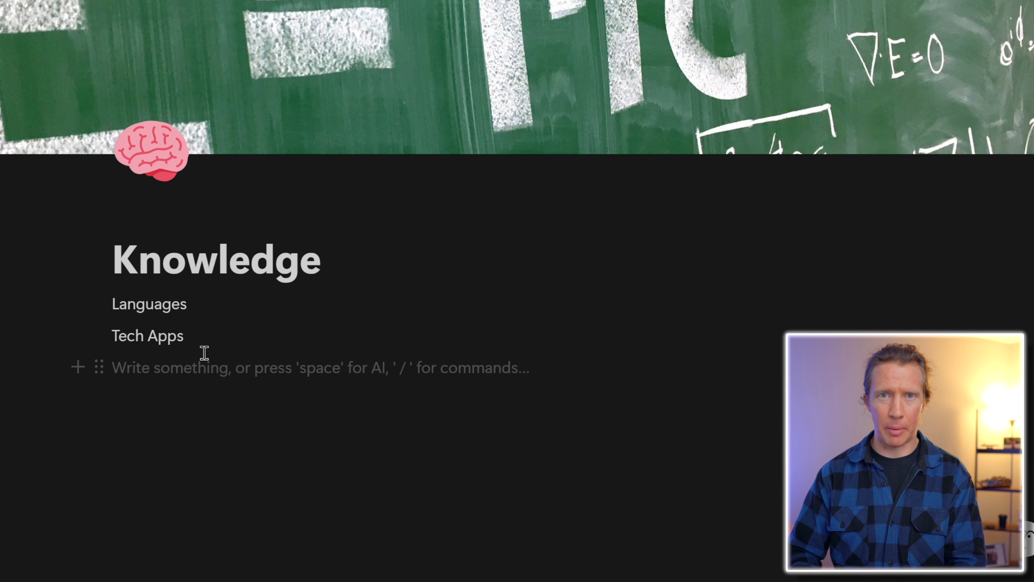
# - Insert a callout block below the two lines and move the Languages line into it
pyautogui.write('/call')
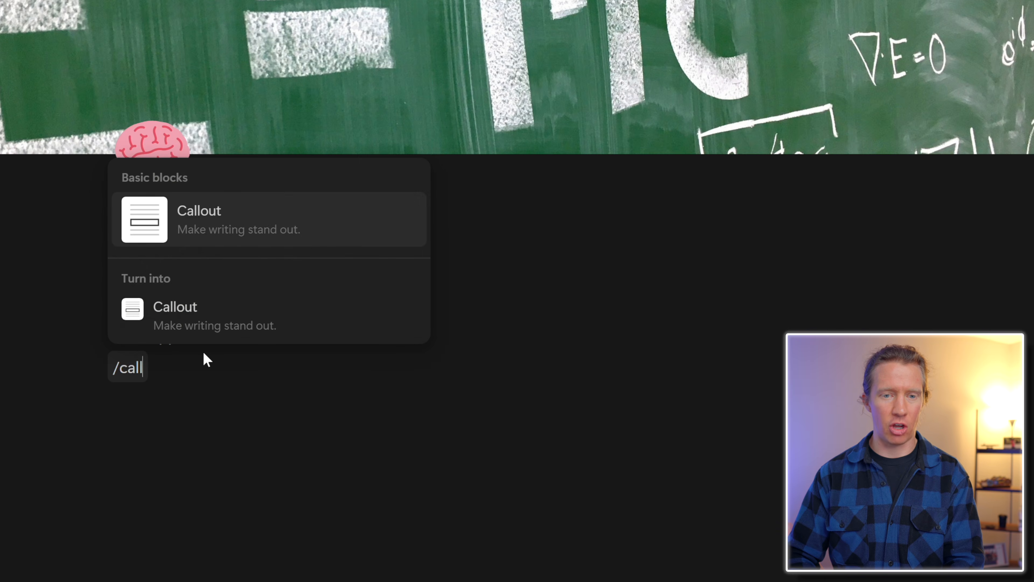
pyautogui.press('Return')
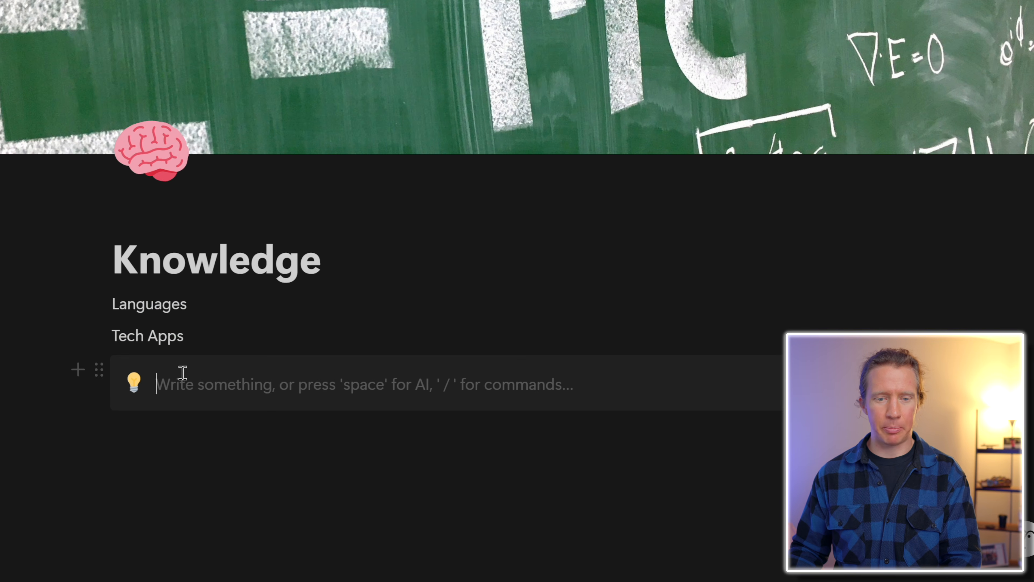
pyautogui.moveTo(99, 301); pyautogui.dragTo(183, 371)
# - Format Languages in the callout as Heading 1 and change the callout icon to the speaking head emoji
pyautogui.click(252, 353)
pyautogui.hotkey('ctrl', 'shift', '1')
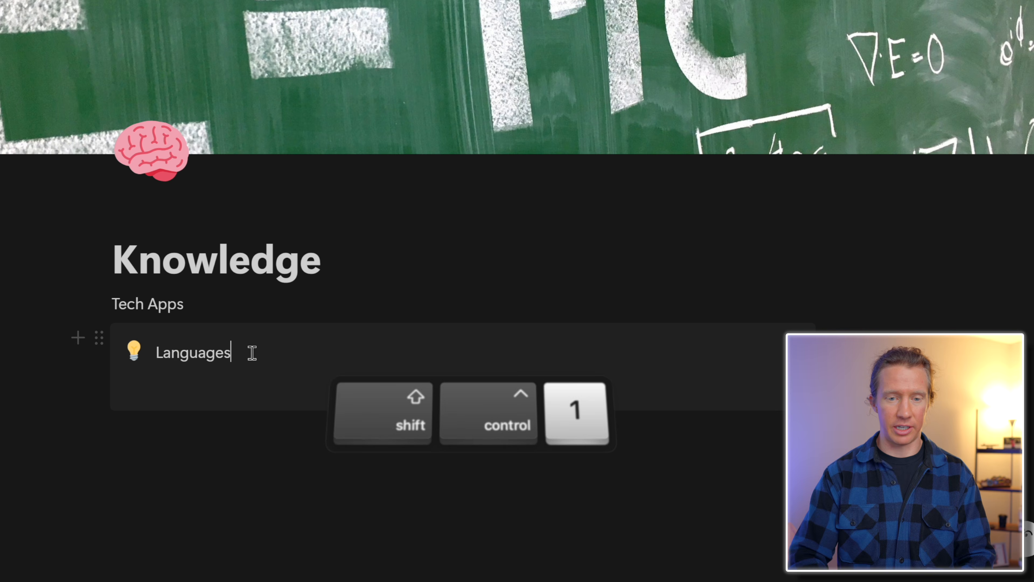
pyautogui.click(134, 361)
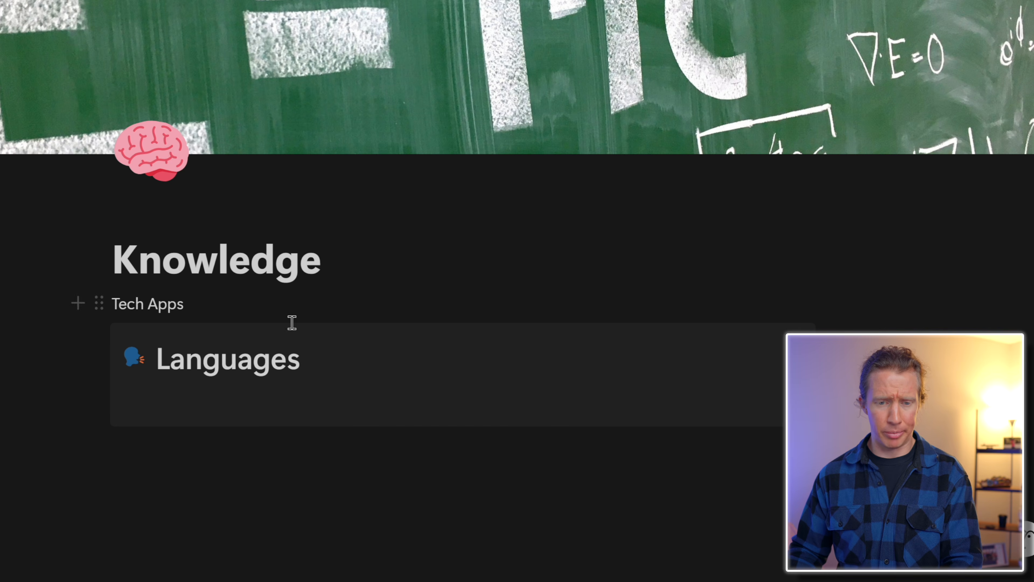
# - Insert a second callout below the Languages callout and set its color to orange background
pyautogui.click(261, 464)
pyautogui.write('/')
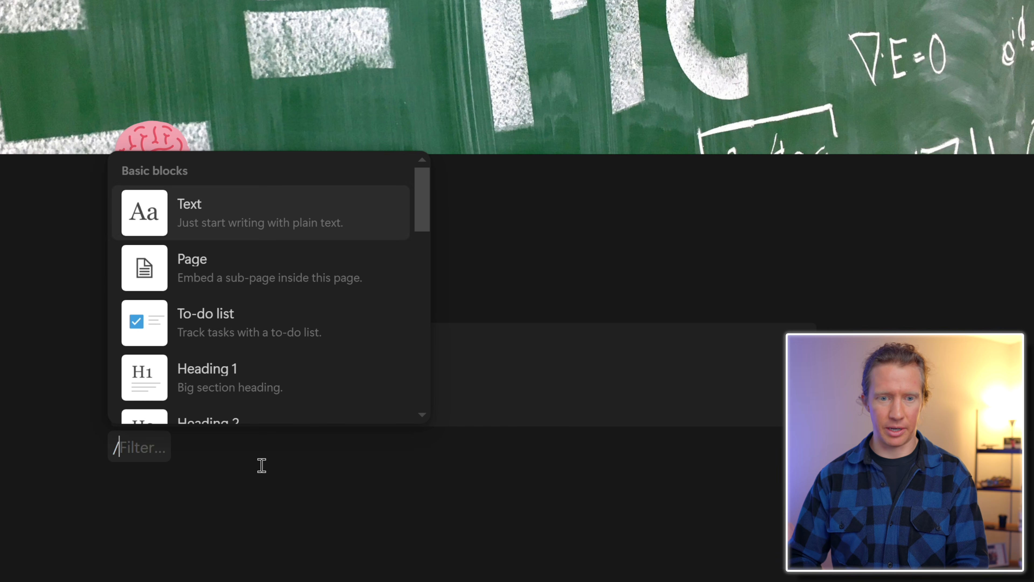
pyautogui.write('cal')
pyautogui.press('Return')
pyautogui.click(98, 450)
pyautogui.moveTo(213, 506)
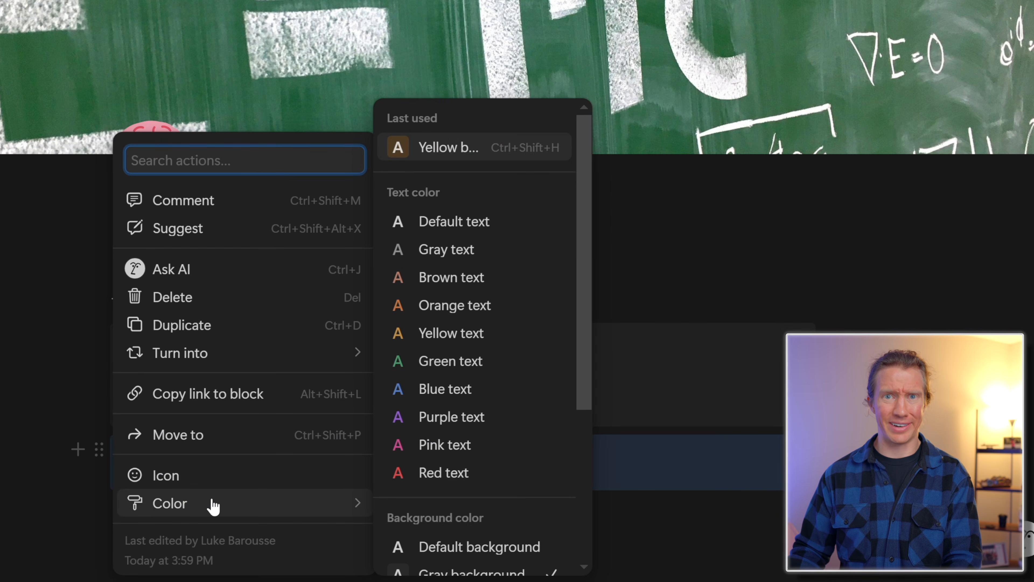
pyautogui.scroll(-5, 446, 411)
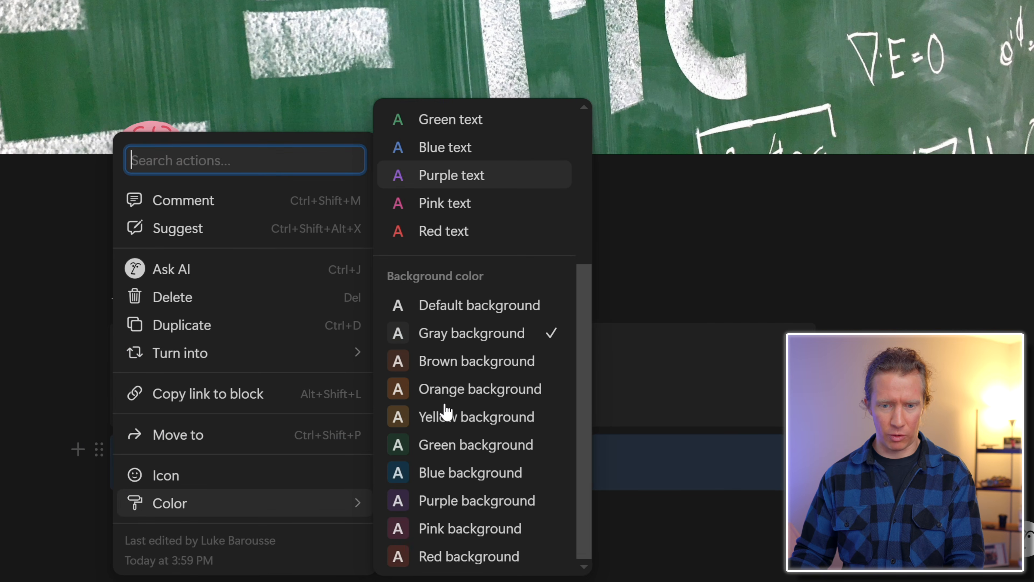
pyautogui.click(450, 398)
# - Move the Tech Apps line into the orange callout and format it as Heading 1
pyautogui.moveTo(98, 296); pyautogui.dragTo(195, 460)
pyautogui.click(246, 437)
pyautogui.hotkey('ctrl', 'shift', '1')
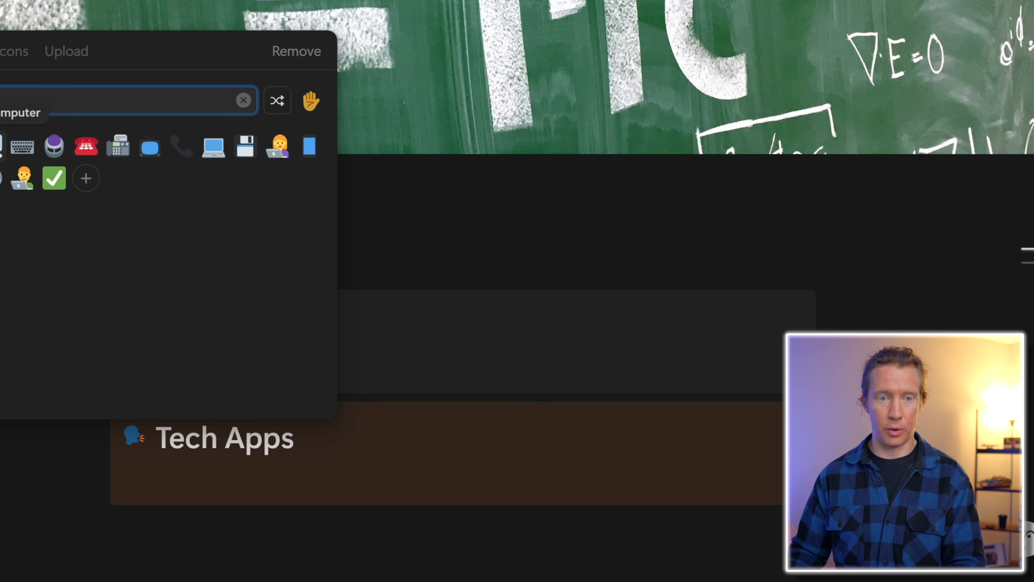
# - Give the Tech Apps callout the desktop computer emoji and place it in a column to the right of Languages
pyautogui.click(2, 145)
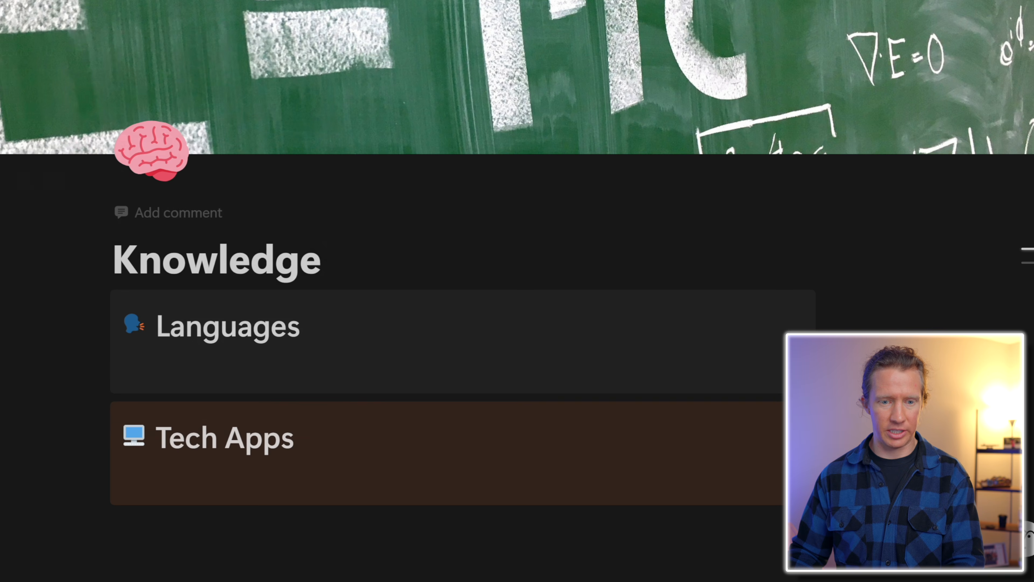
pyautogui.moveTo(97, 412); pyautogui.dragTo(830, 325)
# - Create a sub-page named "Python" inside the Languages callout with the snake emoji as its icon
pyautogui.click(208, 381)
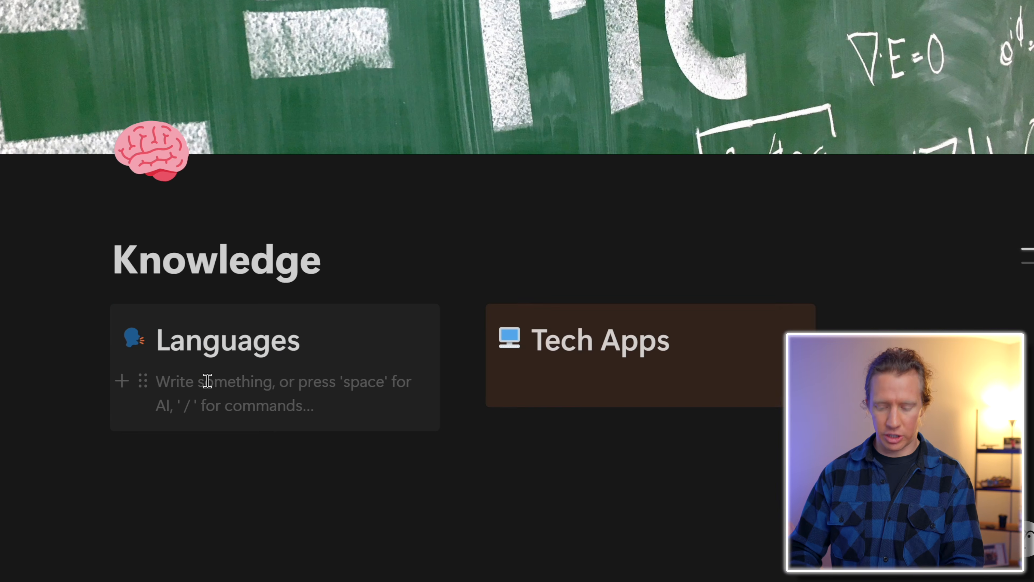
pyautogui.write('/p')
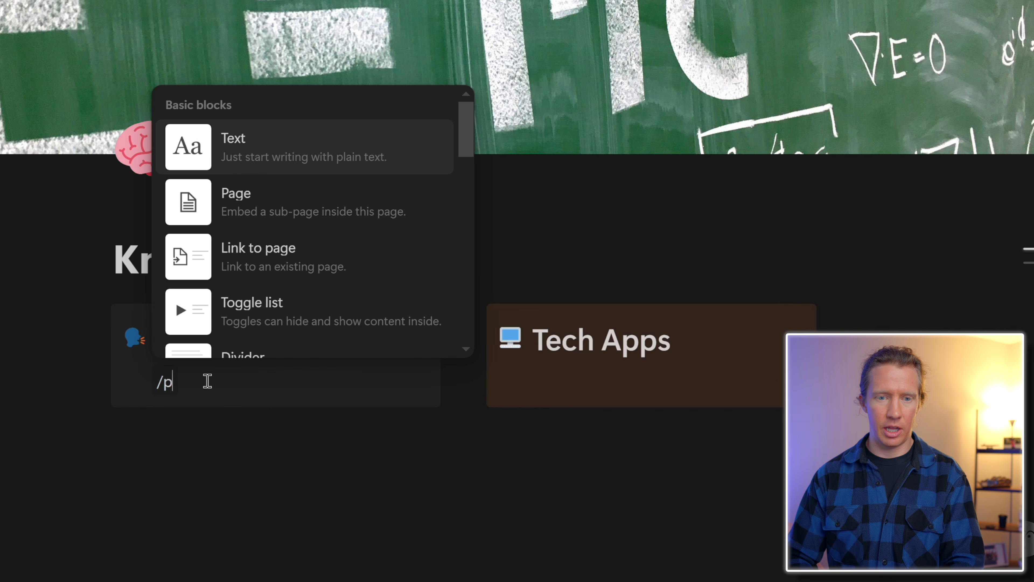
pyautogui.press('Return')
pyautogui.write('Python')
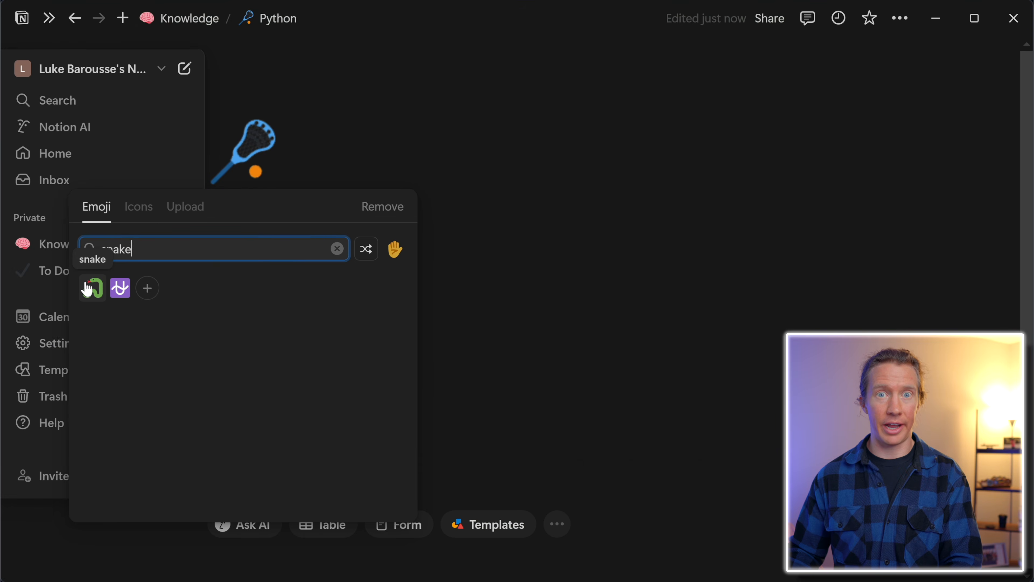
pyautogui.click(86, 288)
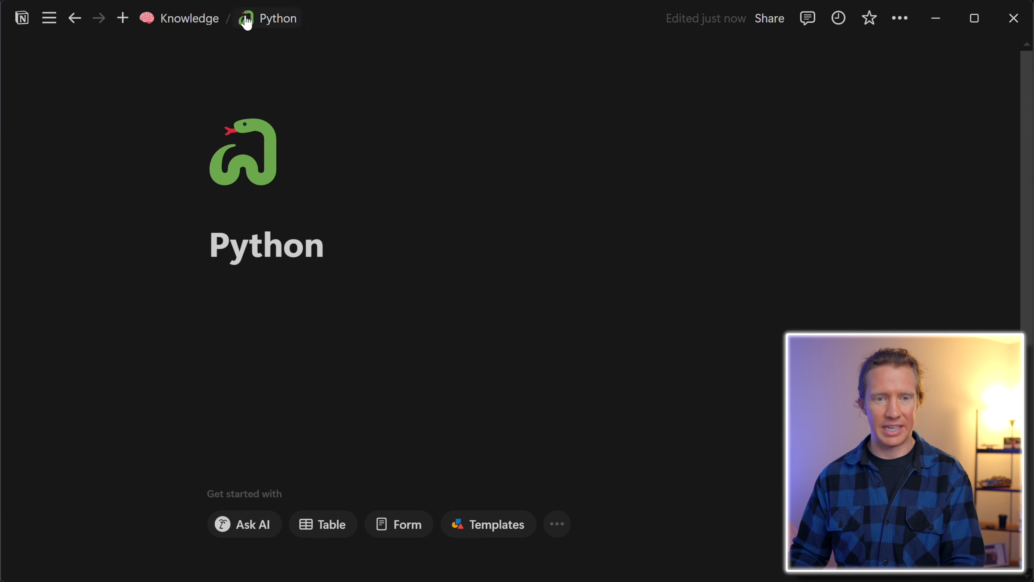
# - Back on the Knowledge page, create a sub-page named "Notion" in the Tech Apps callout with the blue Notion icon
pyautogui.click(192, 28)
pyautogui.click(596, 403)
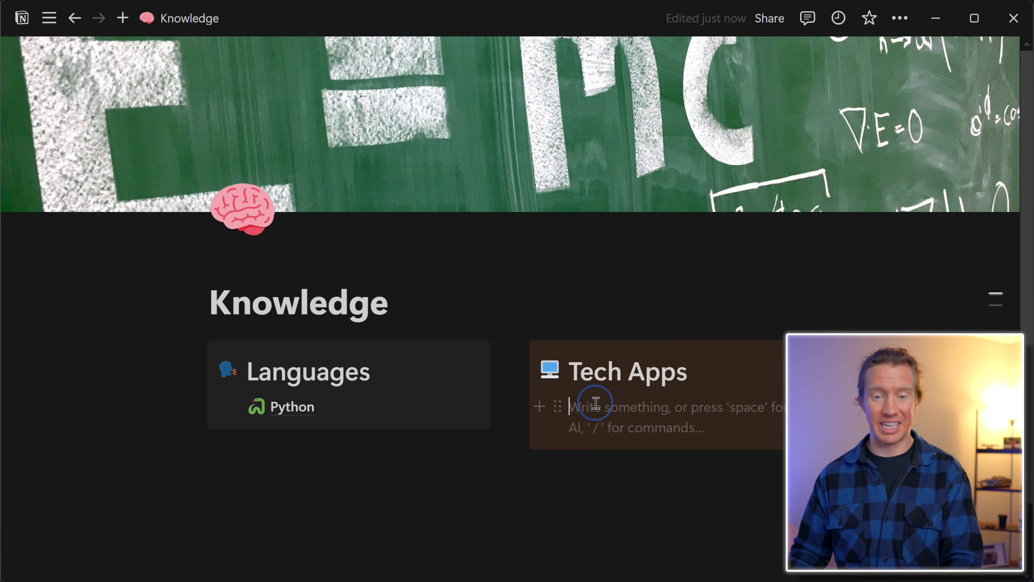
pyautogui.write('/page')
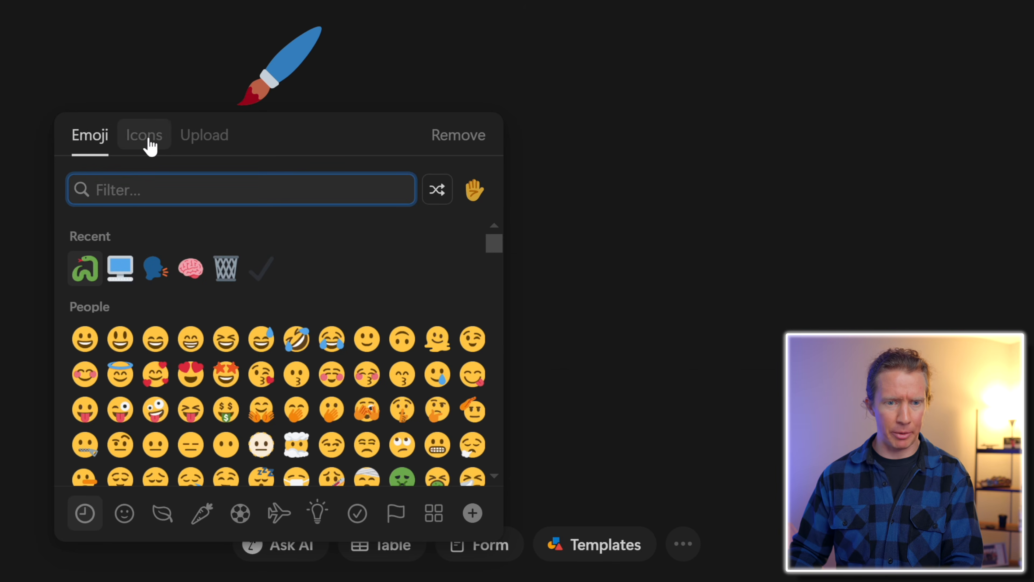
pyautogui.click(147, 135)
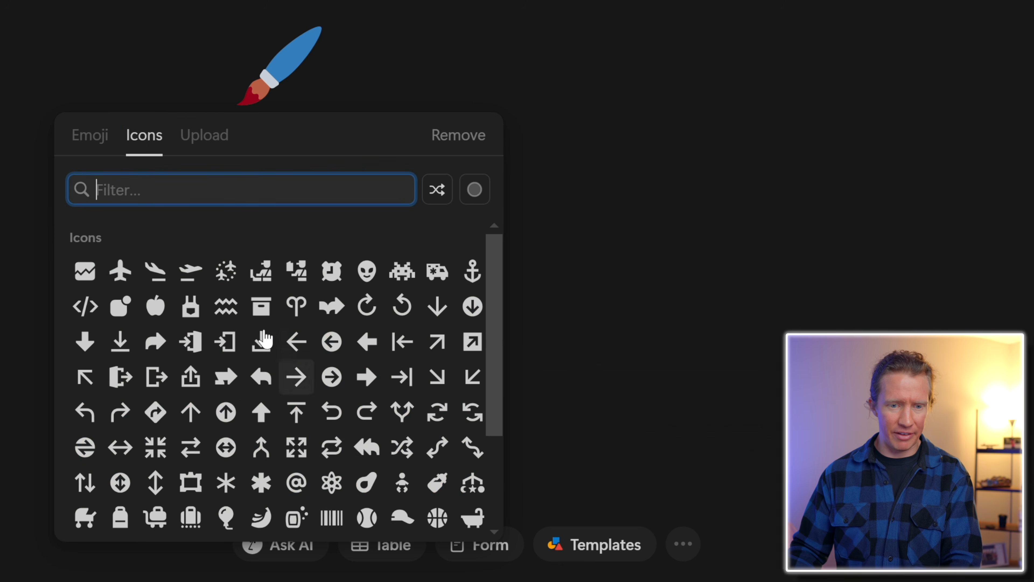
pyautogui.write('notion')
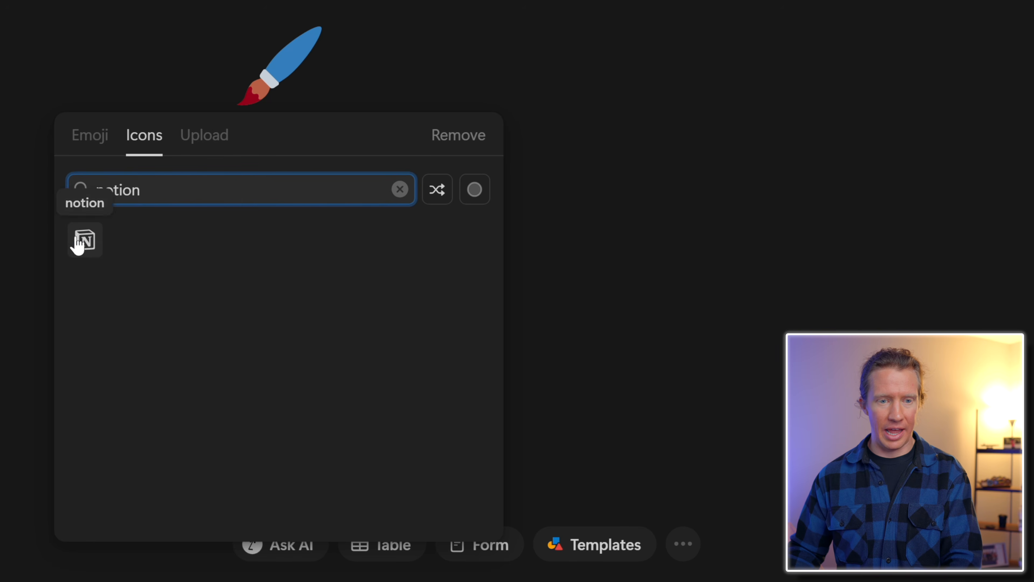
pyautogui.click(78, 244)
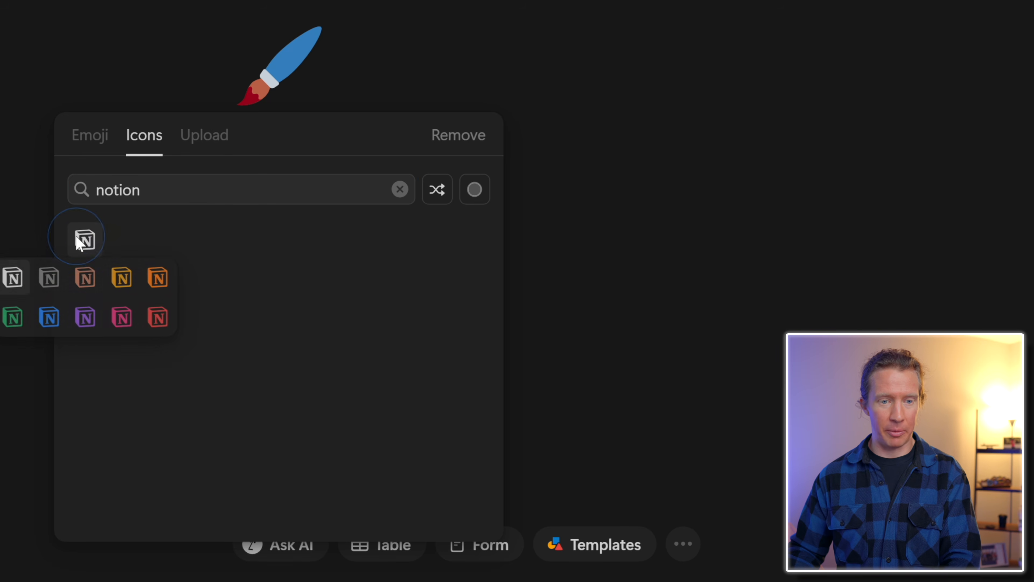
pyautogui.click(50, 318)
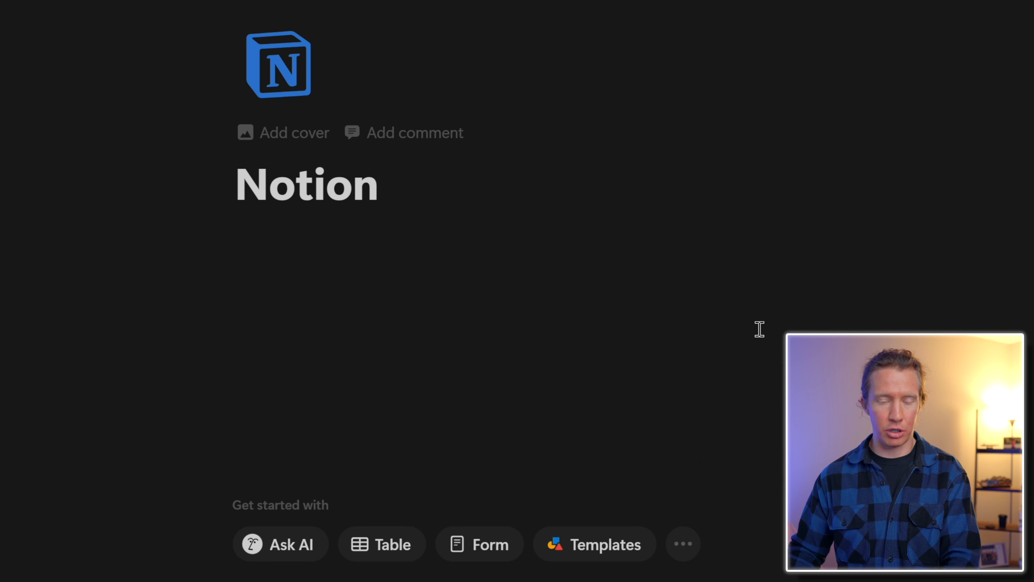
# - Add a Heading 1 reading "Slash Commands" to the Notion page, followed by an empty line
pyautogui.click(342, 234)
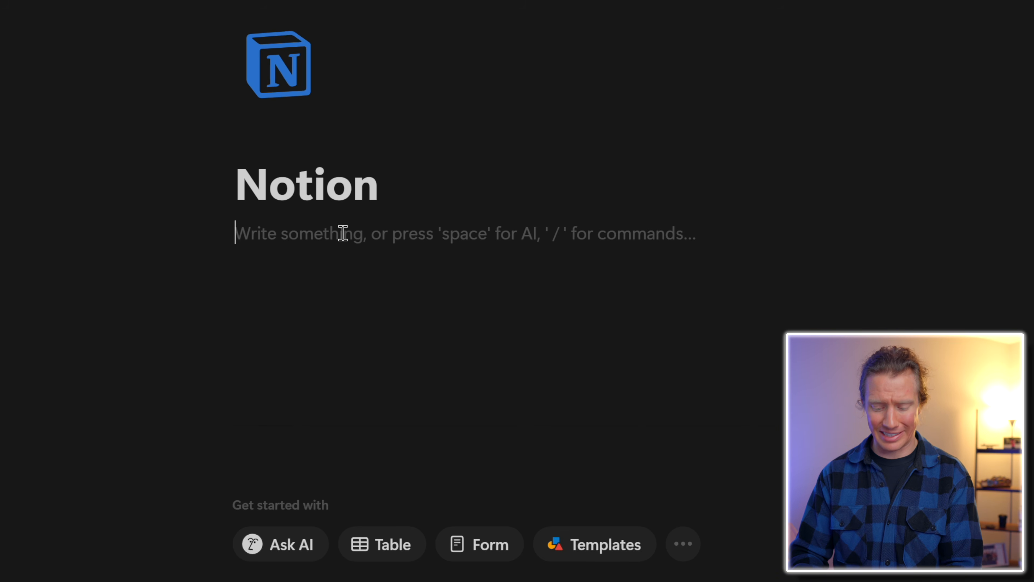
pyautogui.write('# S')
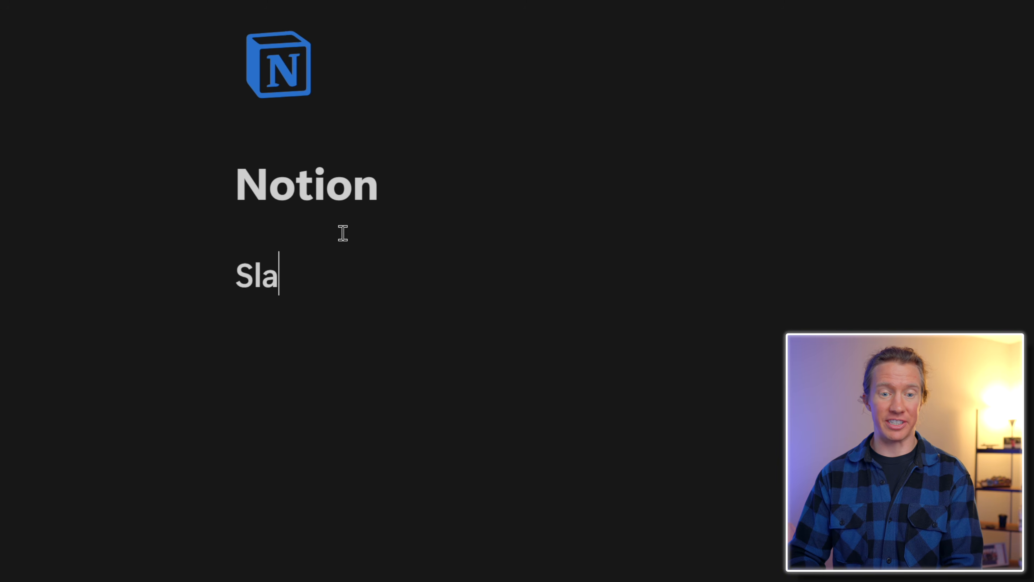
pyautogui.write('lash Commands')
pyautogui.press('Return')
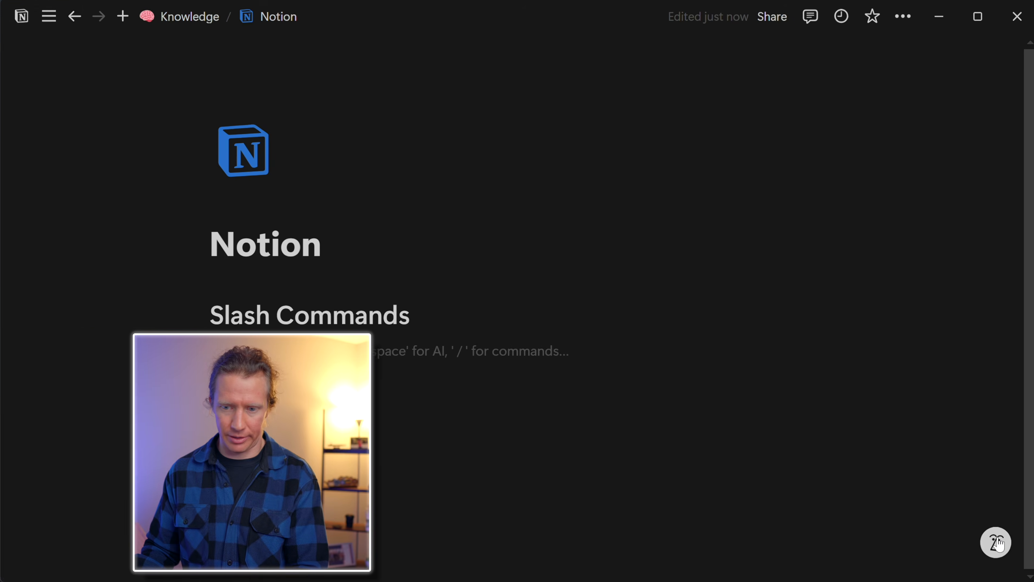
# - Look at the places where Notion AI can be opened: the assistant chat on the page and the workspace sidebar entry
pyautogui.click(997, 543)
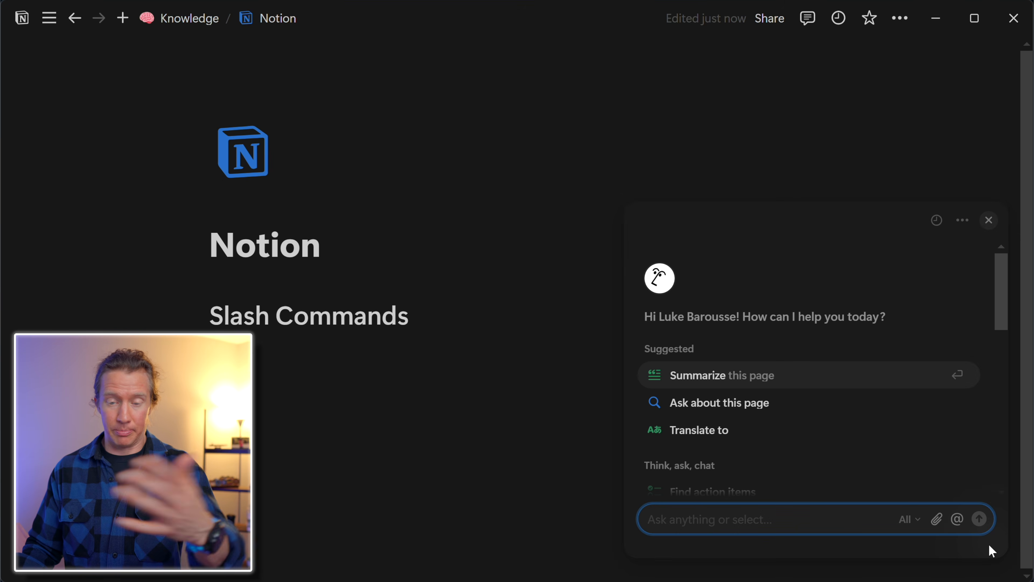
pyautogui.click(537, 233)
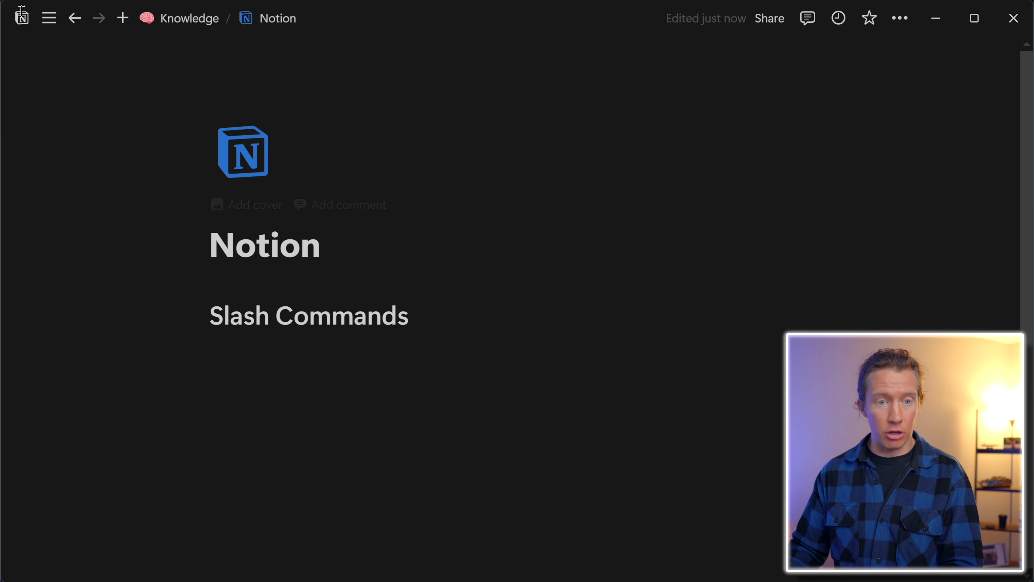
pyautogui.click(49, 20)
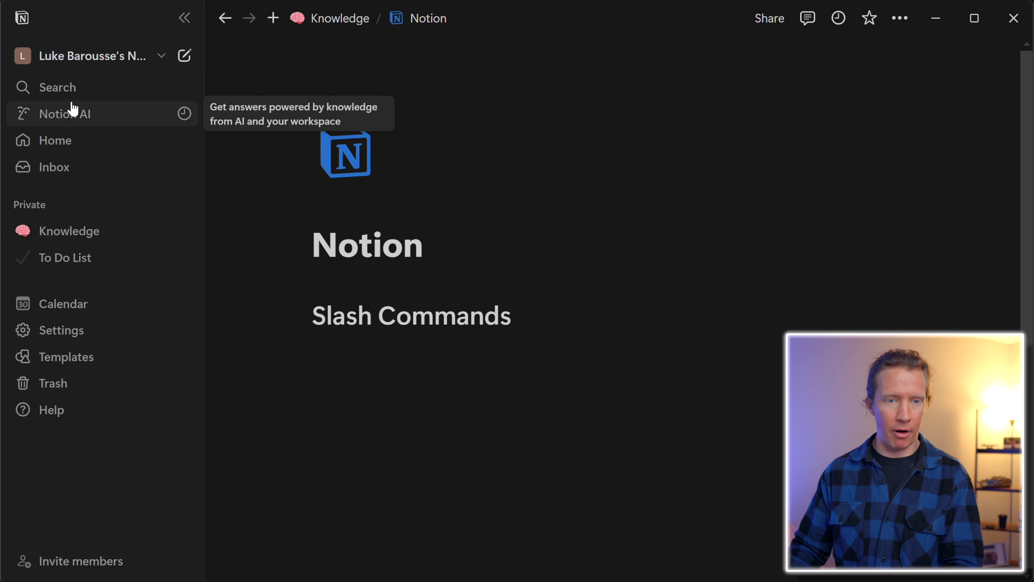
pyautogui.click(72, 112)
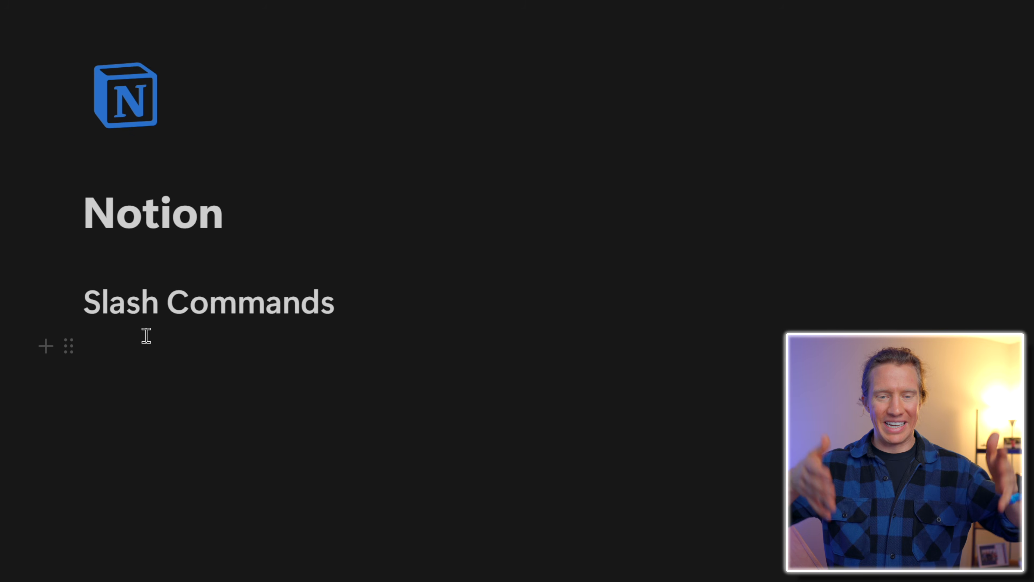
# - Under the Slash Commands heading, have Notion AI run "Provide a list of slash commands in Notion" and accept the generated list
pyautogui.click(150, 339)
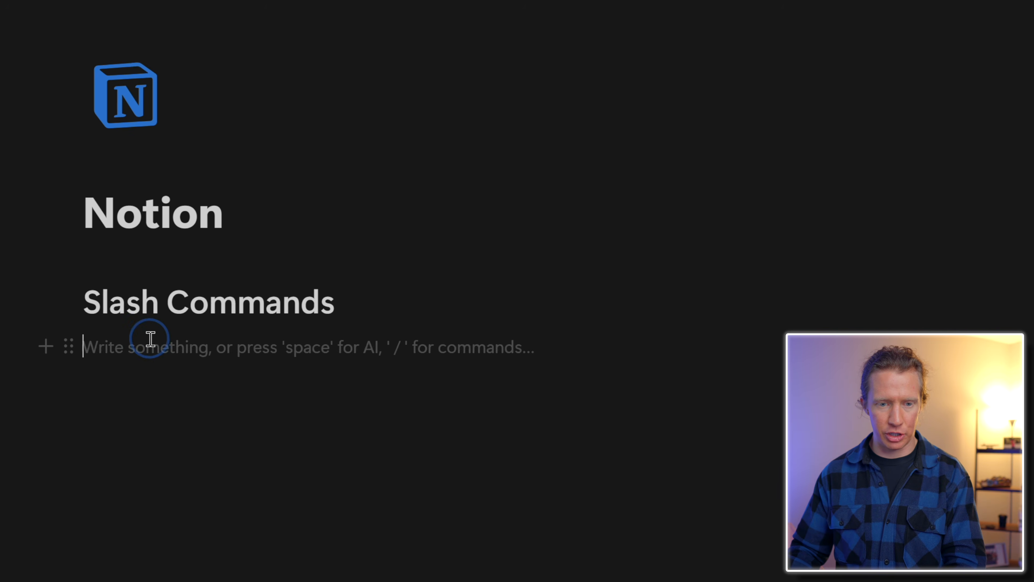
pyautogui.press('space')
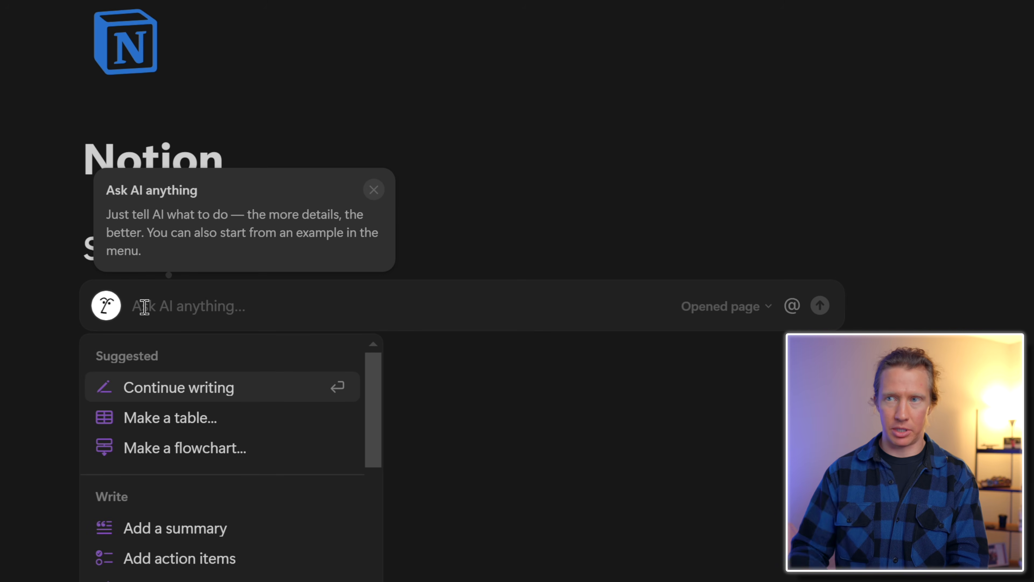
pyautogui.write('Provide a list of slash commands in Notion')
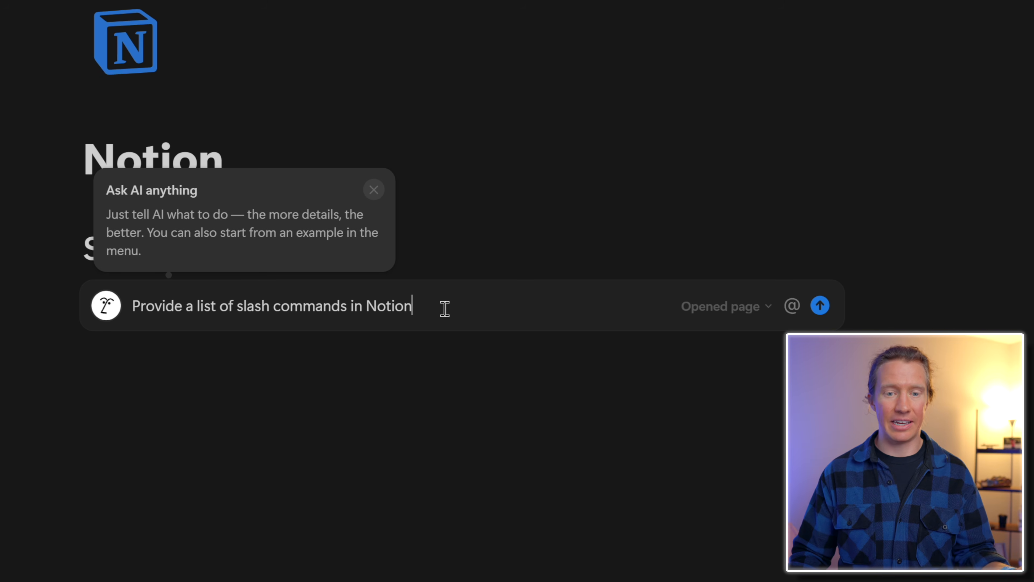
pyautogui.press('Return')
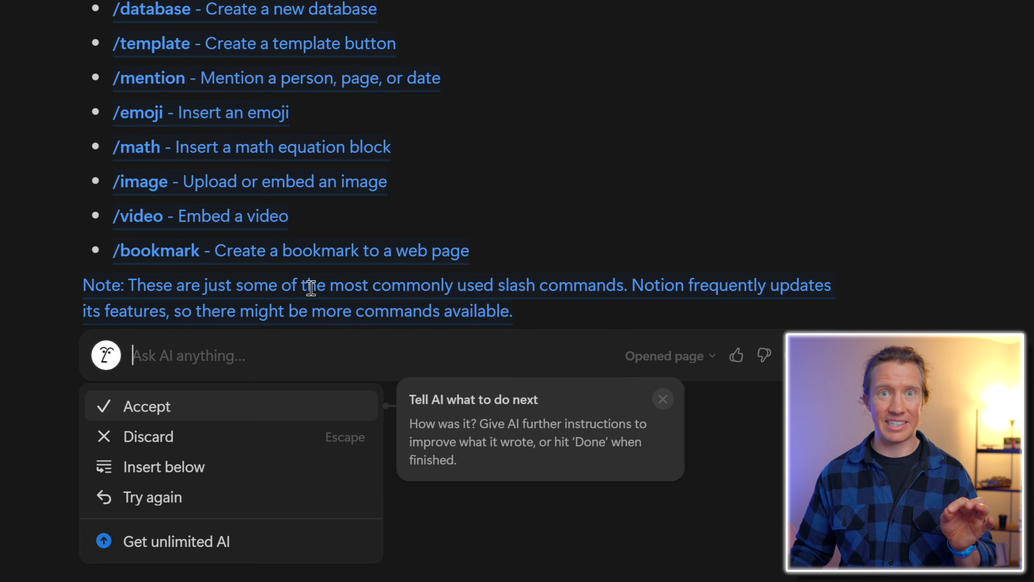
pyautogui.scroll(6, 311, 287)
pyautogui.scroll(-6, 311, 287)
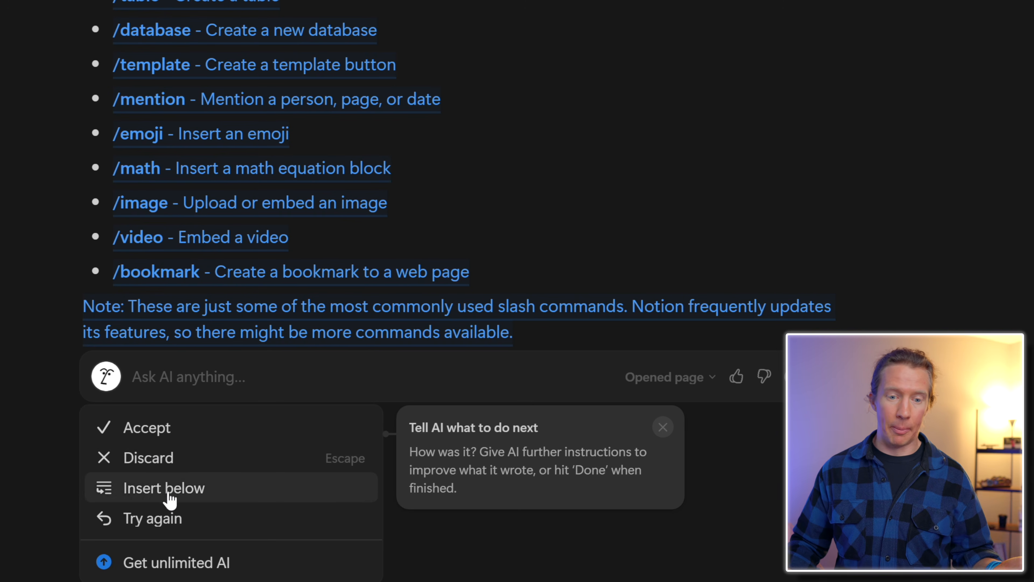
pyautogui.click(163, 428)
# - Select the bulleted slash commands from /text downward, ask the AI to "Make this into a table" and accept the result
pyautogui.scroll(5, 514, 534)
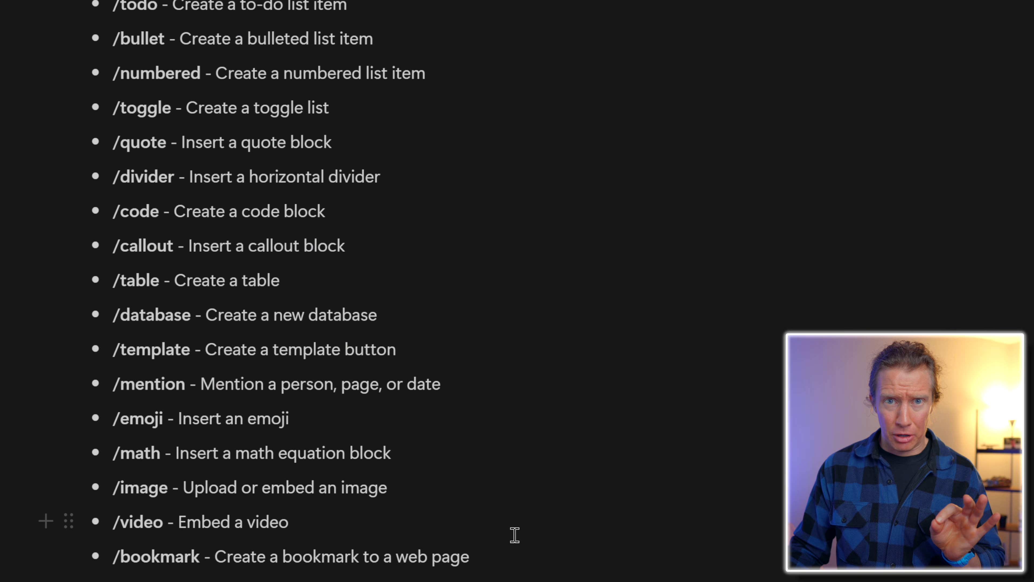
pyautogui.moveTo(516, 557); pyautogui.dragTo(113, 189)
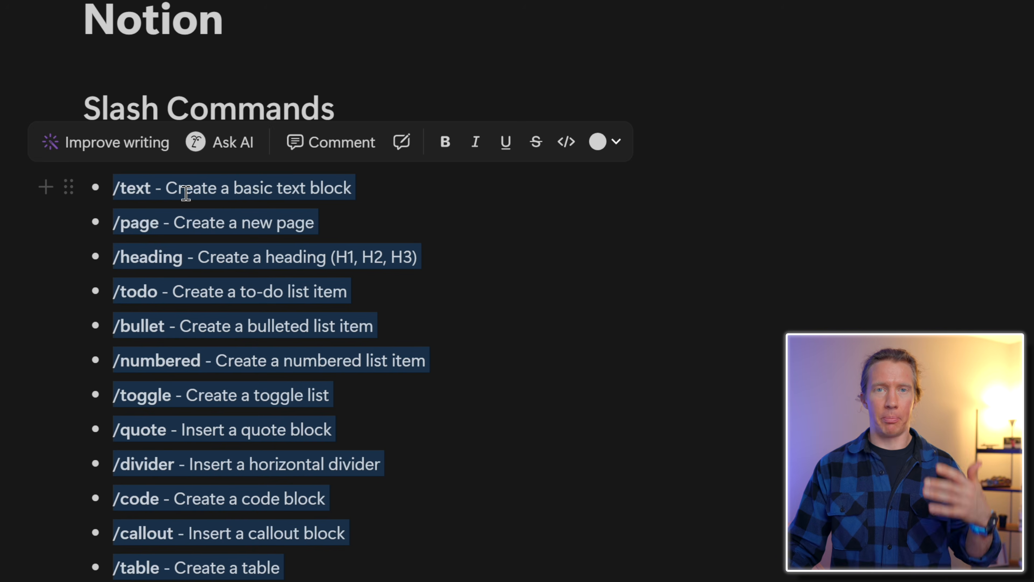
pyautogui.click(222, 154)
pyautogui.write('Make t')
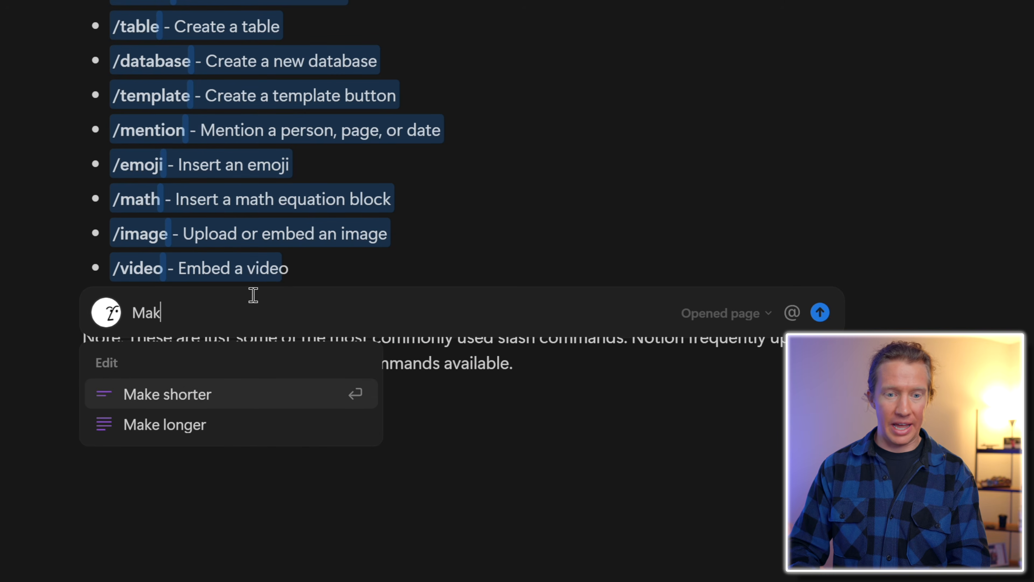
pyautogui.write('his into')
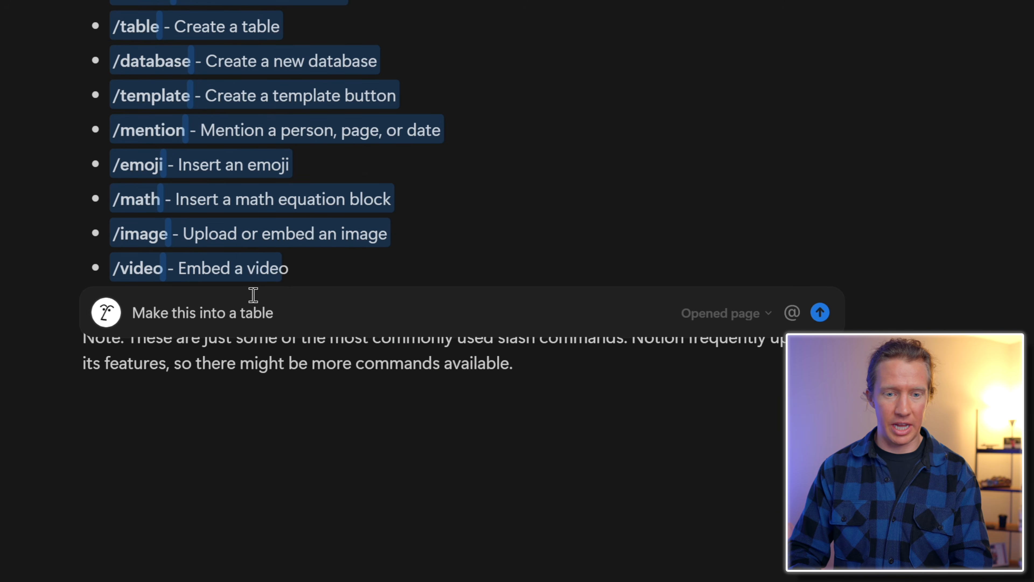
pyautogui.write('a table')
pyautogui.press('Return')
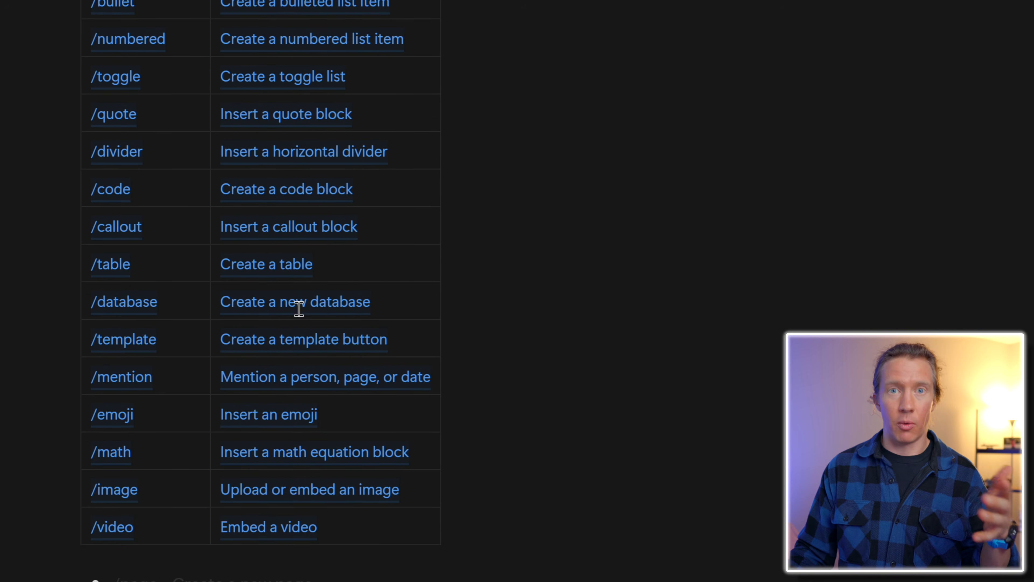
pyautogui.scroll(2, 300, 305)
pyautogui.scroll(-5, 300, 301)
pyautogui.scroll(-9, 298, 308)
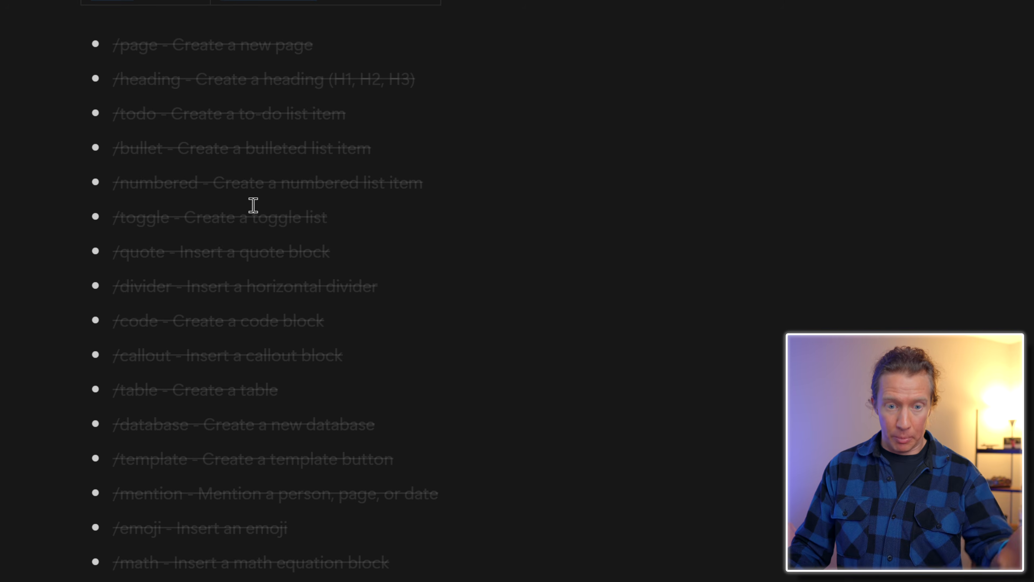
pyautogui.scroll(-6, 267, 326)
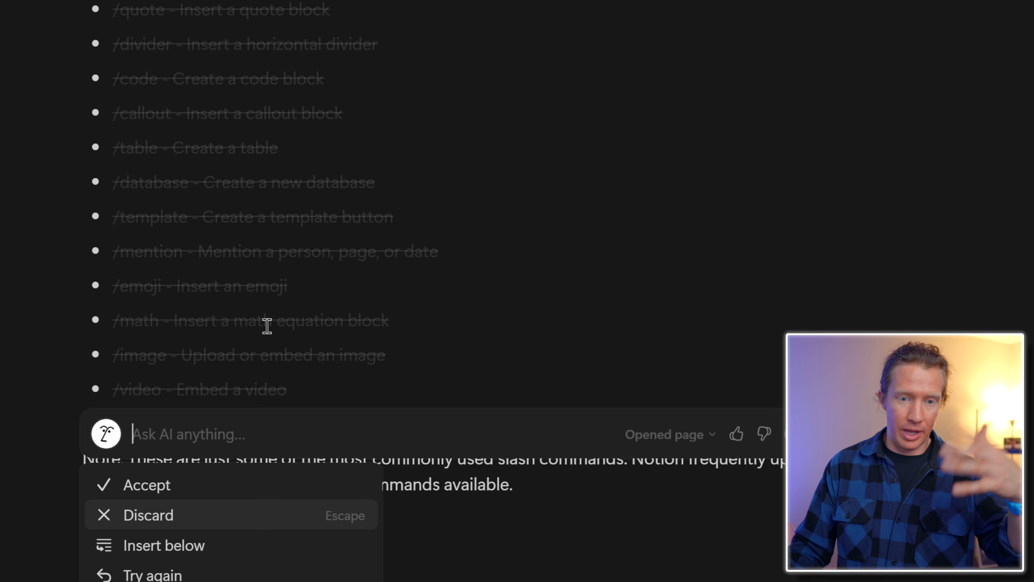
pyautogui.click(181, 491)
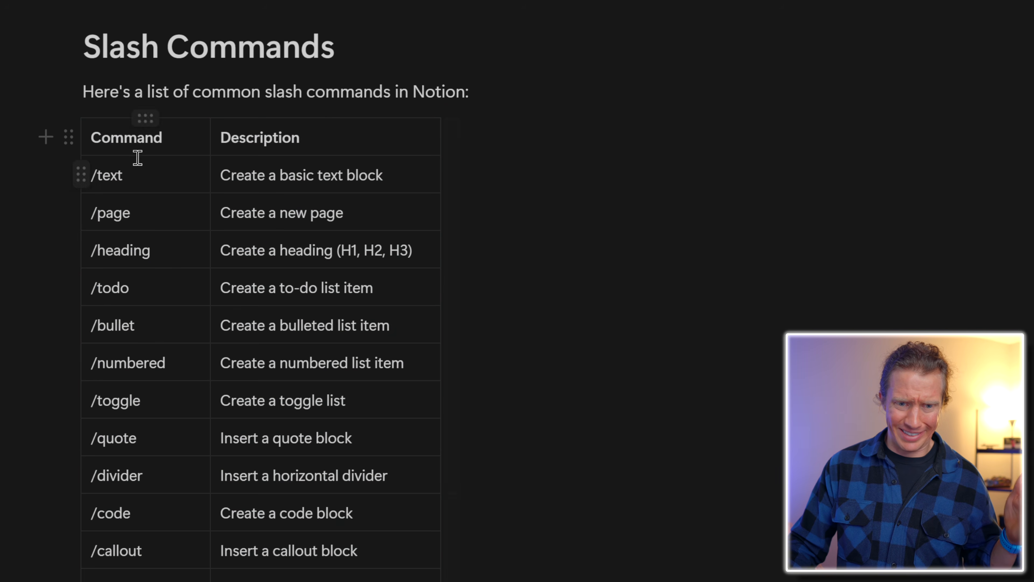
# - Ask the AI to "add emojis in first column with commands" for the whole slash commands table, and accept the change
pyautogui.click(68, 139)
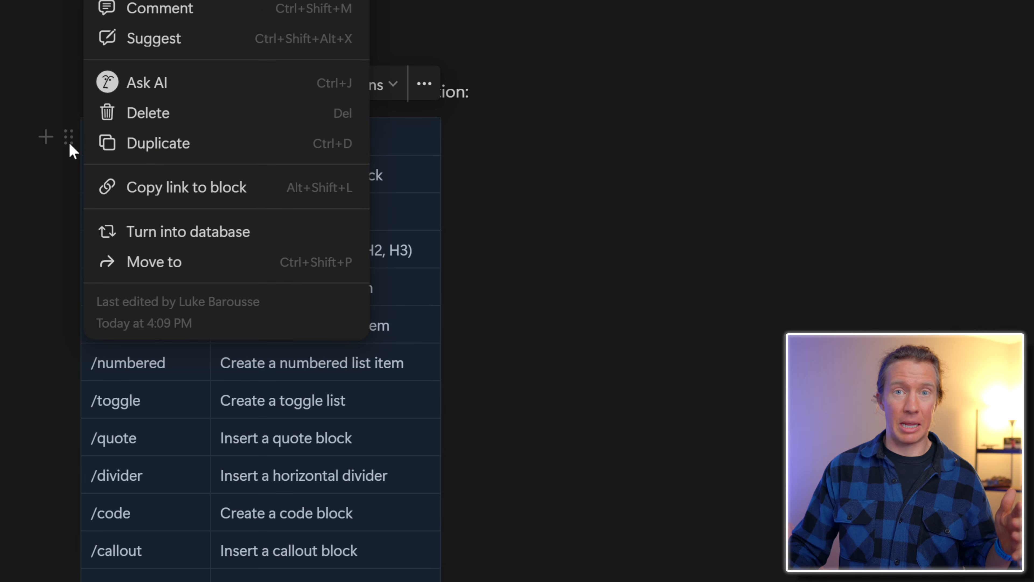
pyautogui.click(144, 84)
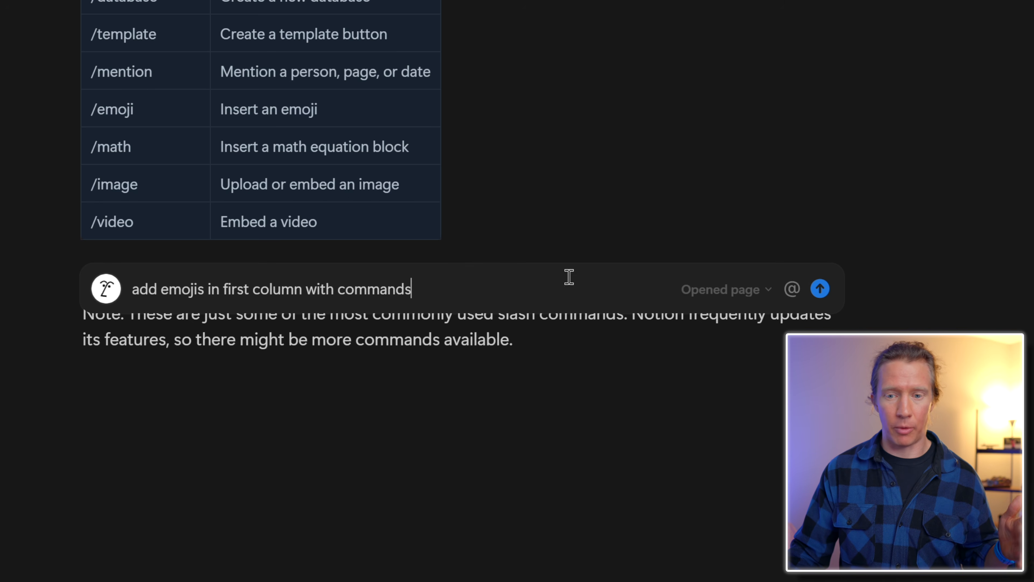
pyautogui.click(820, 289)
pyautogui.scroll(-4, 775, 388)
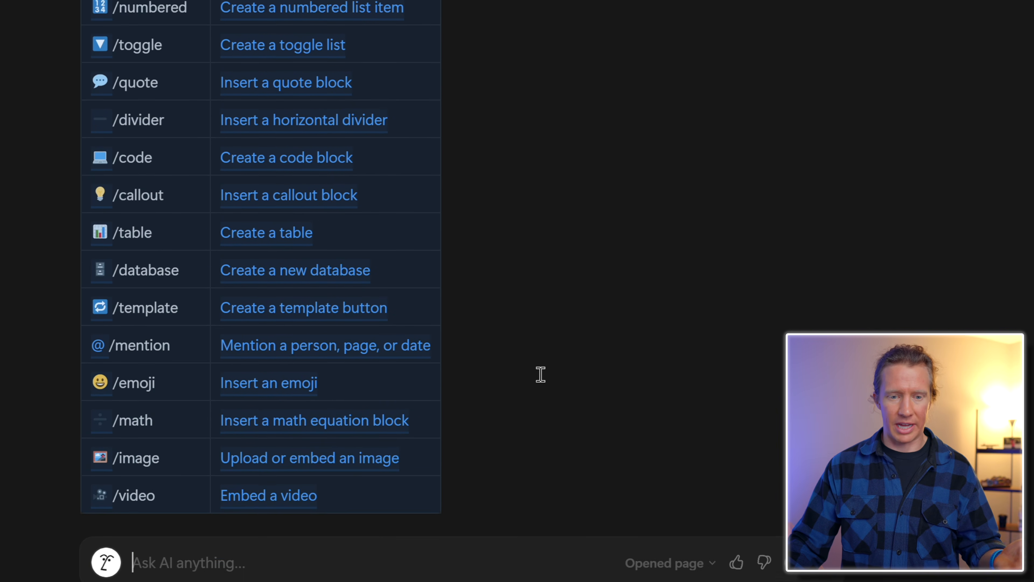
pyautogui.click(166, 554)
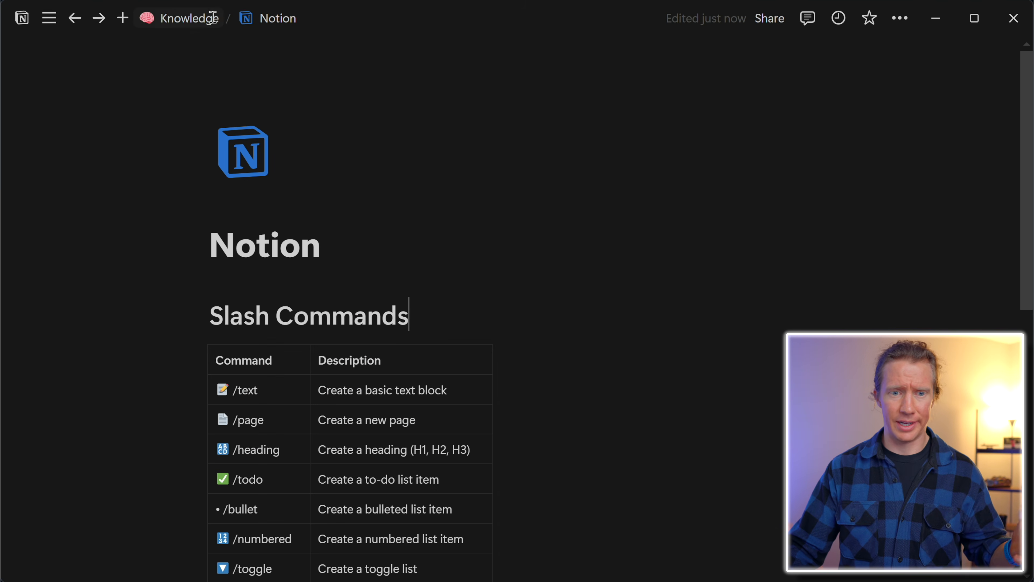
# - On the Python page under Knowledge, have the AI "Create a 30-day Python study plan for beginners" and review the draft
pyautogui.click(188, 22)
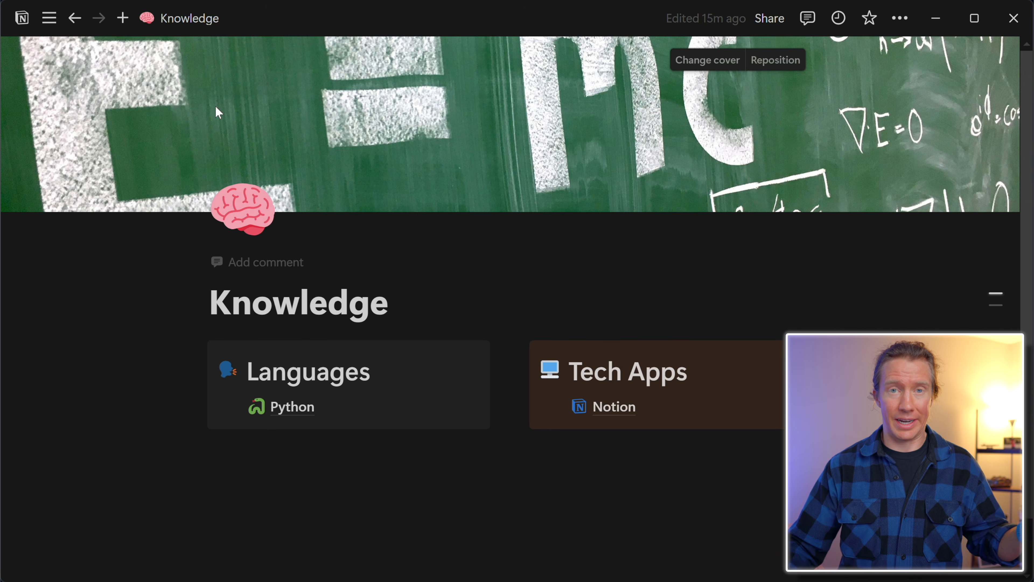
pyautogui.click(292, 409)
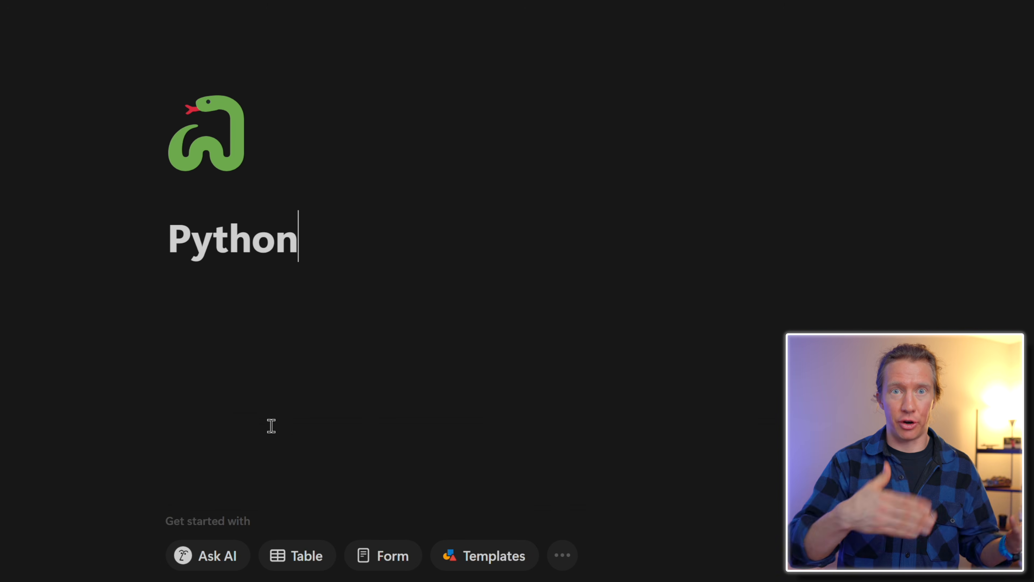
pyautogui.click(263, 280)
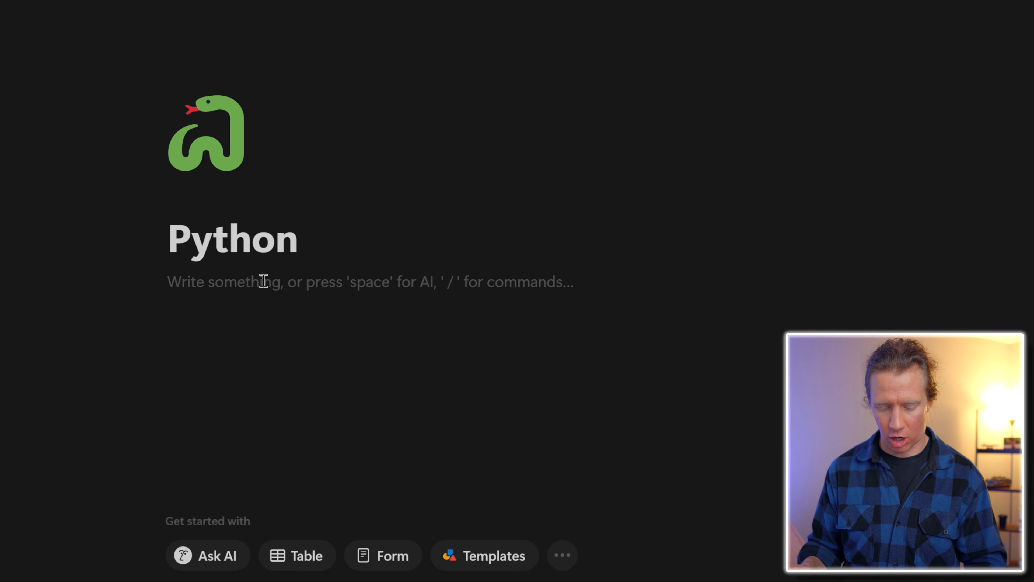
pyautogui.press('ctrl')
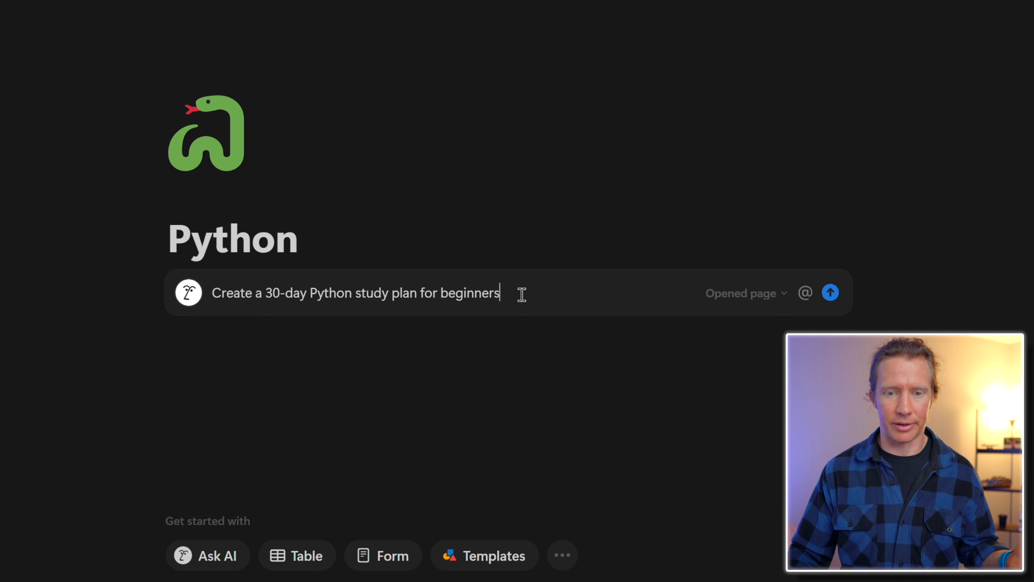
pyautogui.press('Return')
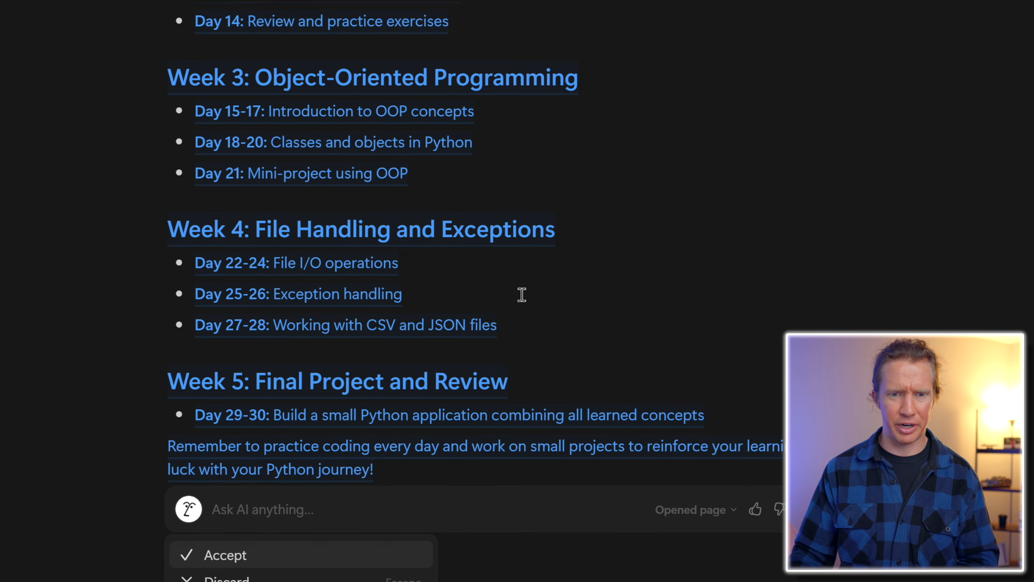
pyautogui.scroll(8, 522, 294)
pyautogui.scroll(-5, 521, 294)
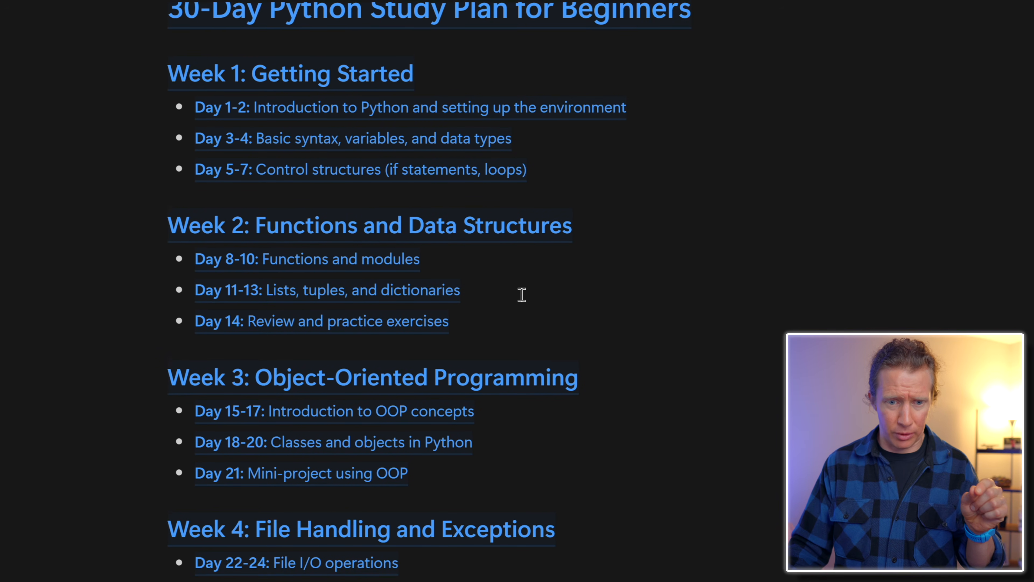
pyautogui.scroll(-2, 521, 295)
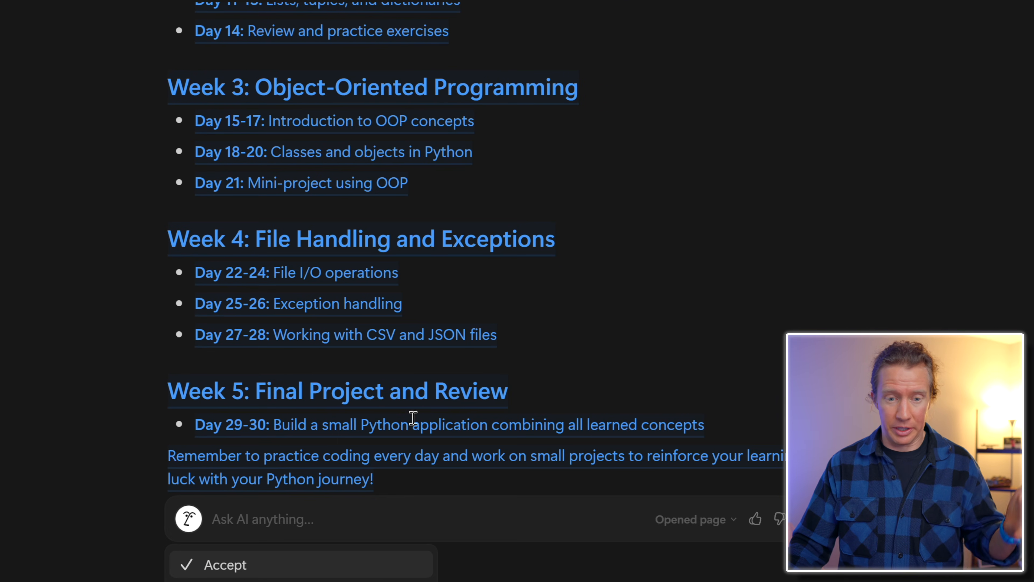
# - Have the AI "add a timeline at the top of the study plan, showing key milestones" and look over the revised plan
pyautogui.write('add a timeline at the top of the study plan, showing key milestones')
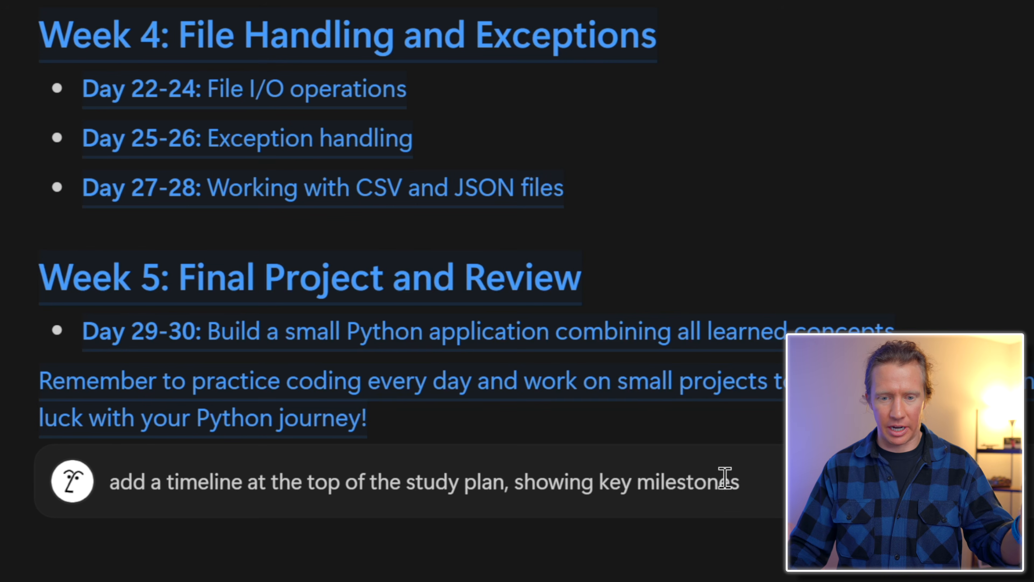
pyautogui.click(743, 480)
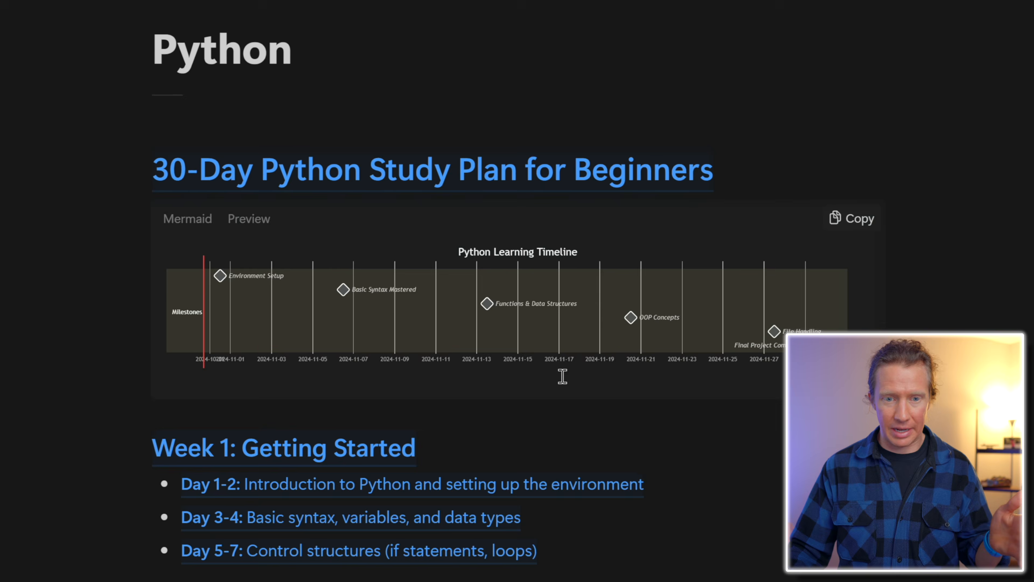
pyautogui.scroll(-10, 488, 355)
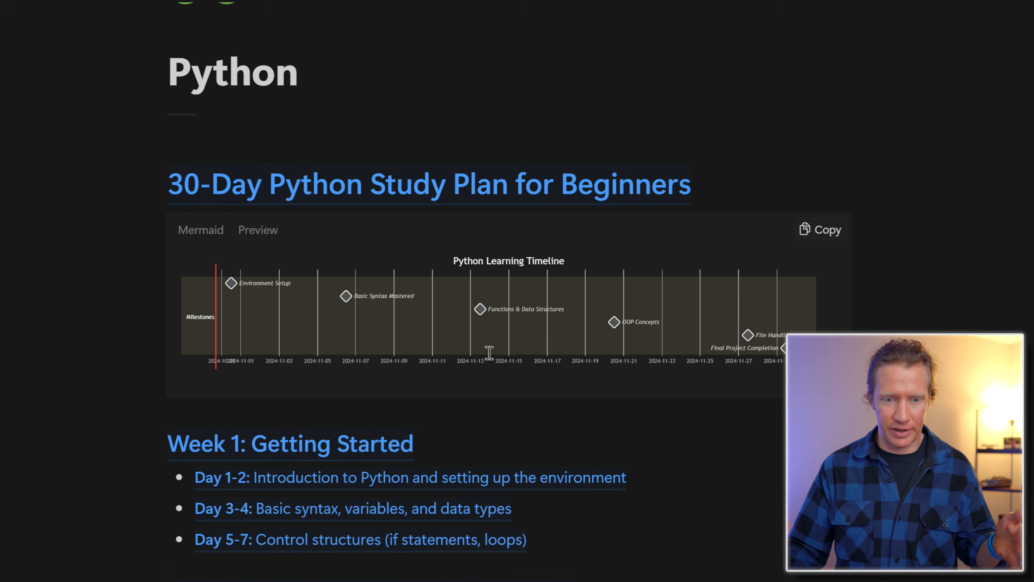
pyautogui.scroll(-1, 466, 390)
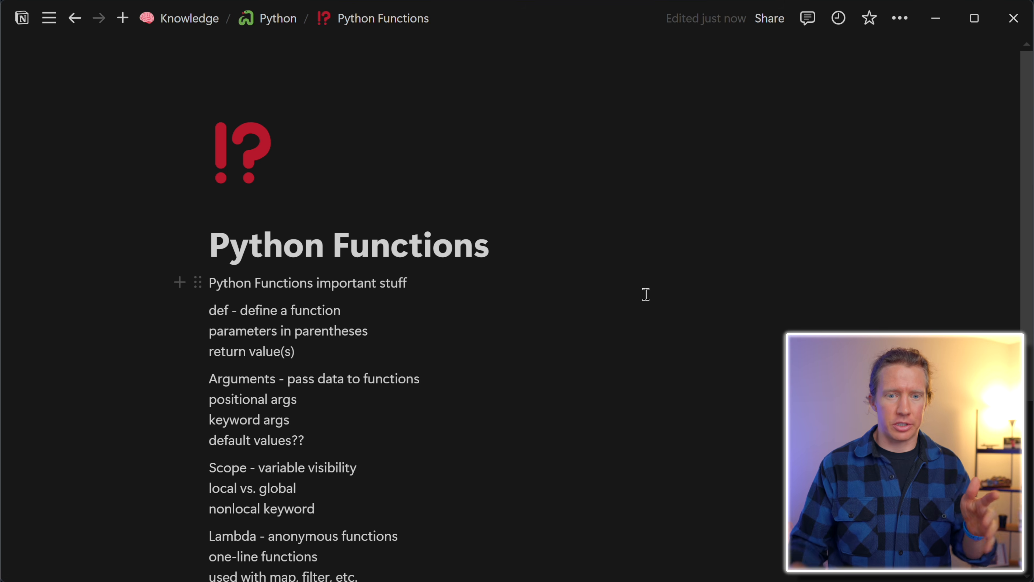
# - Select all the notes on the Python Functions page and have the AI "Clean up these notes and structure more appropriately"
pyautogui.scroll(-4, 444, 393)
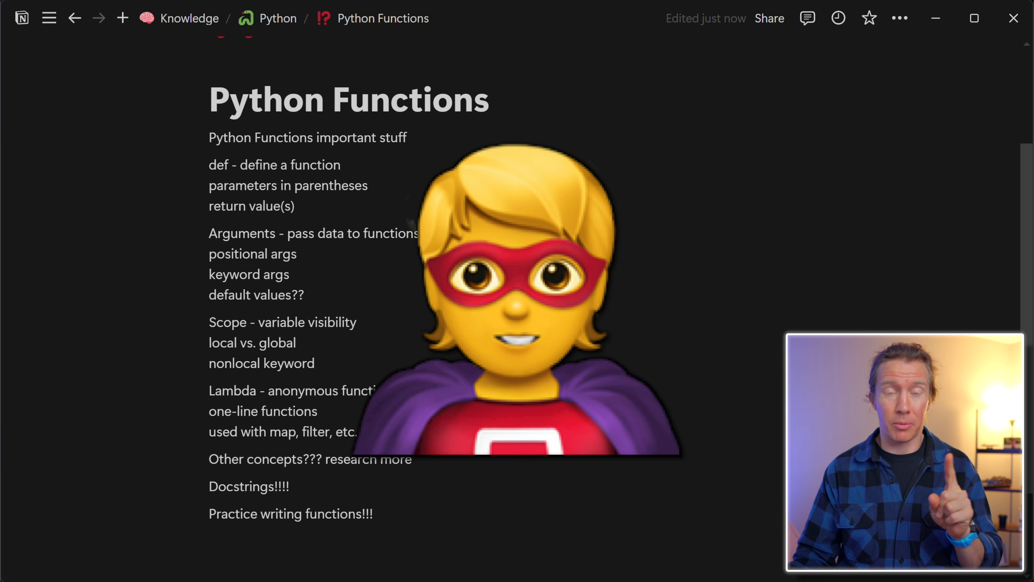
pyautogui.moveTo(378, 514); pyautogui.dragTo(179, 130)
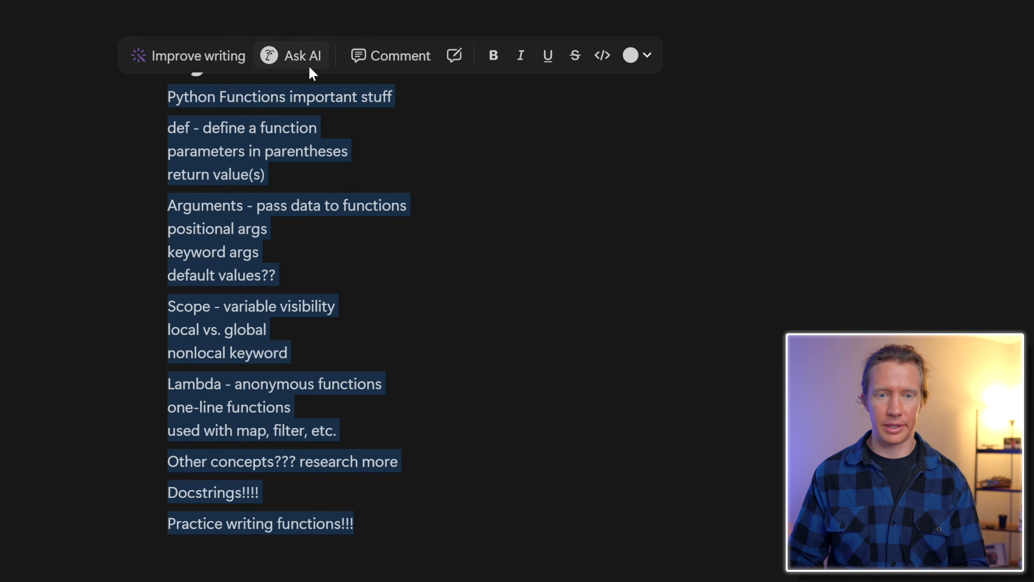
pyautogui.click(310, 68)
pyautogui.write('Clean up these notes and structure more appropriately')
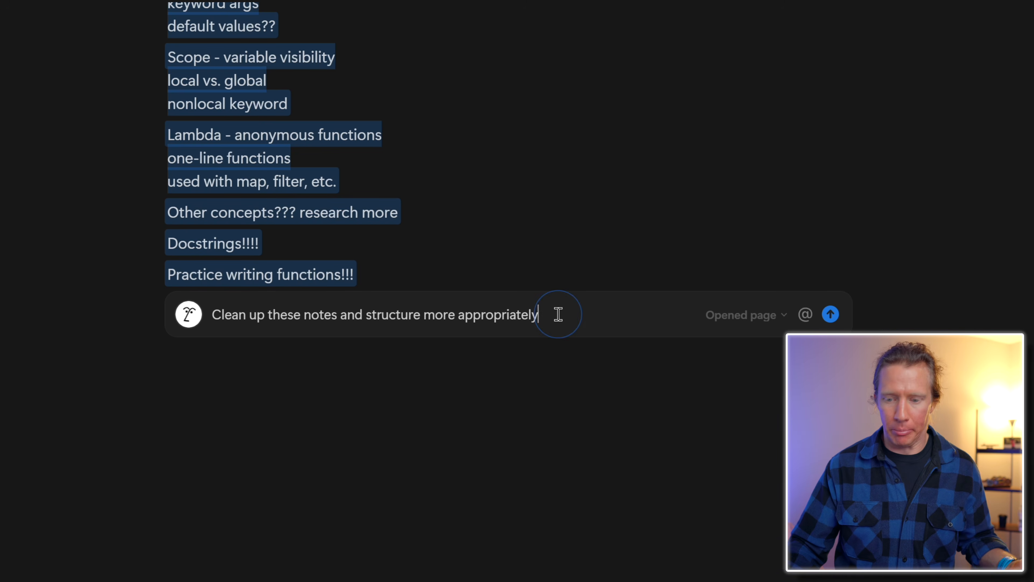
pyautogui.press('Return')
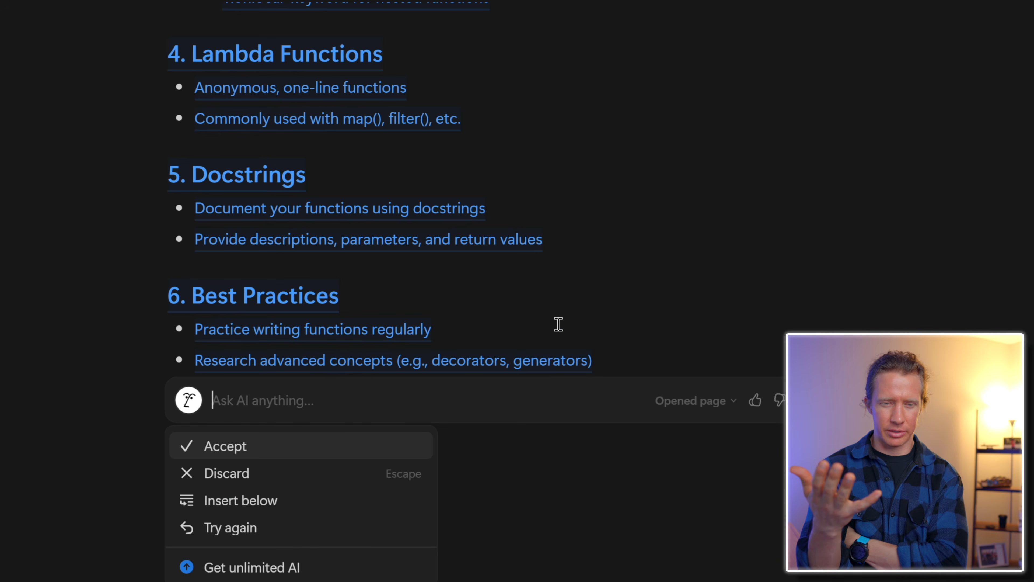
# - Have the AI "Add simple code examples in each section" of the restructured notes, accept the result and return to the page start
pyautogui.write('Add simple code examples in each section')
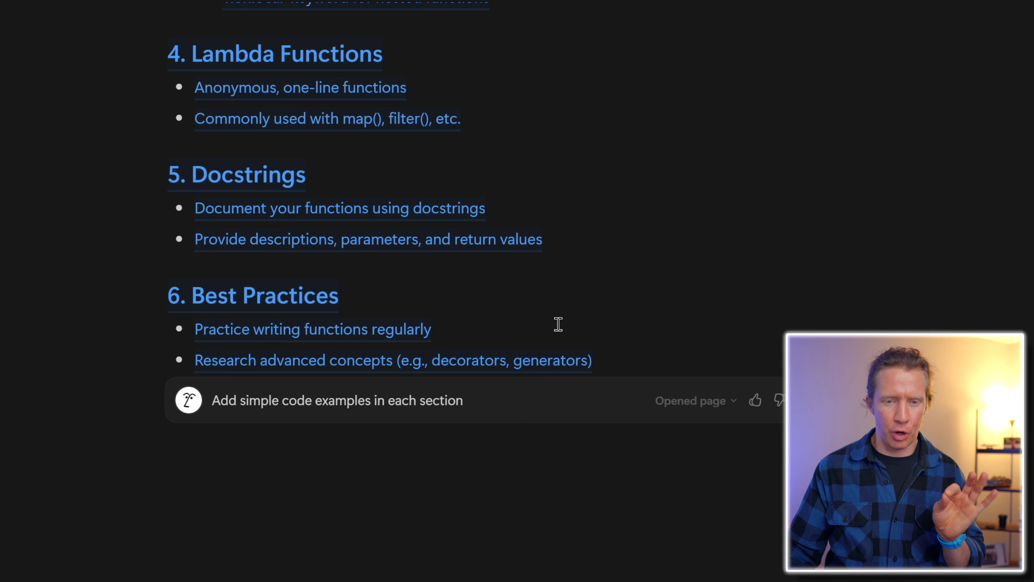
pyautogui.press('Return')
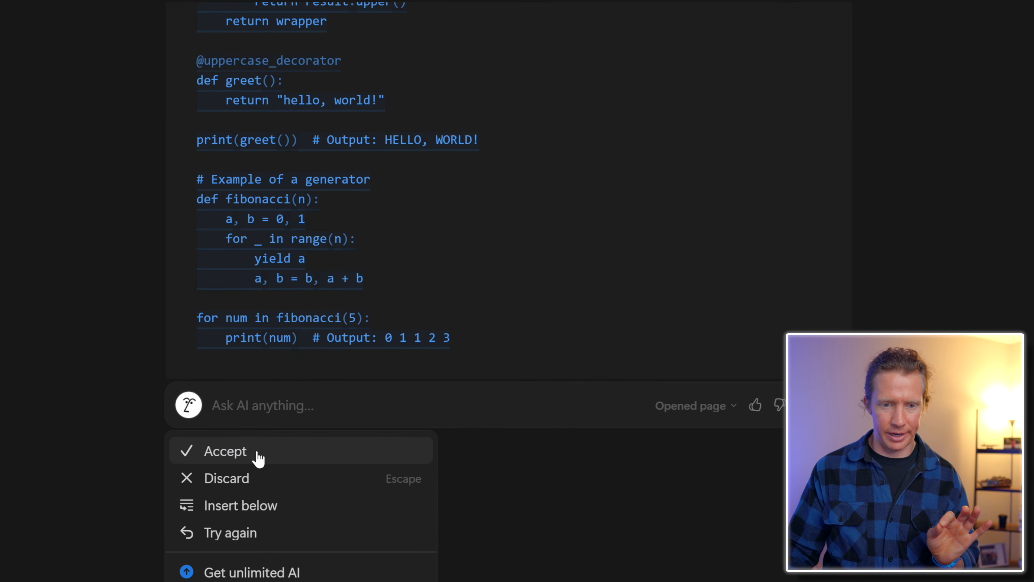
pyautogui.click(257, 451)
pyautogui.scroll(20, 581, 353)
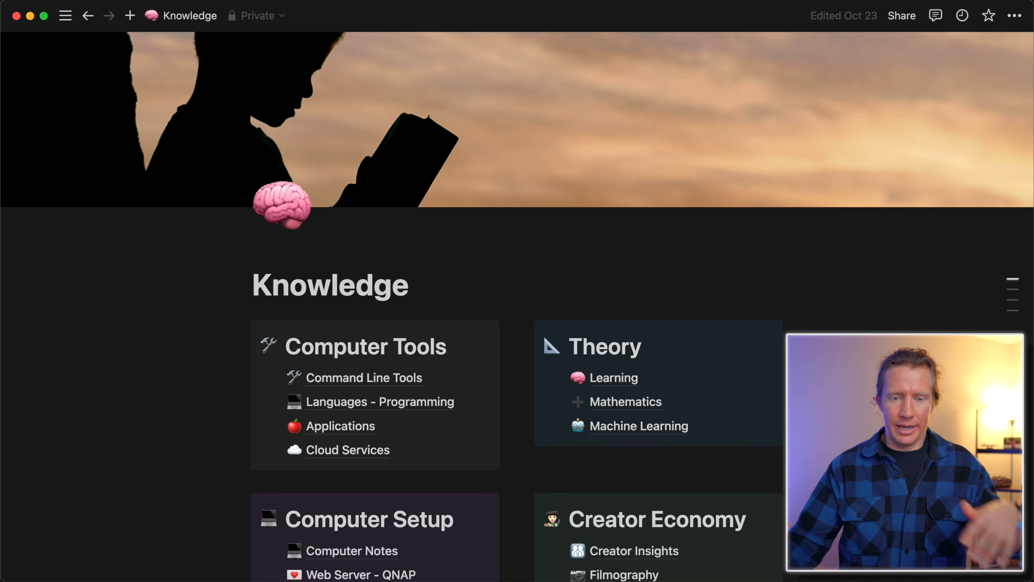
# - From the Knowledge page, go to Languages - Programming and its Python page, and look over the listed library sections
pyautogui.scroll(-5, 578, 401)
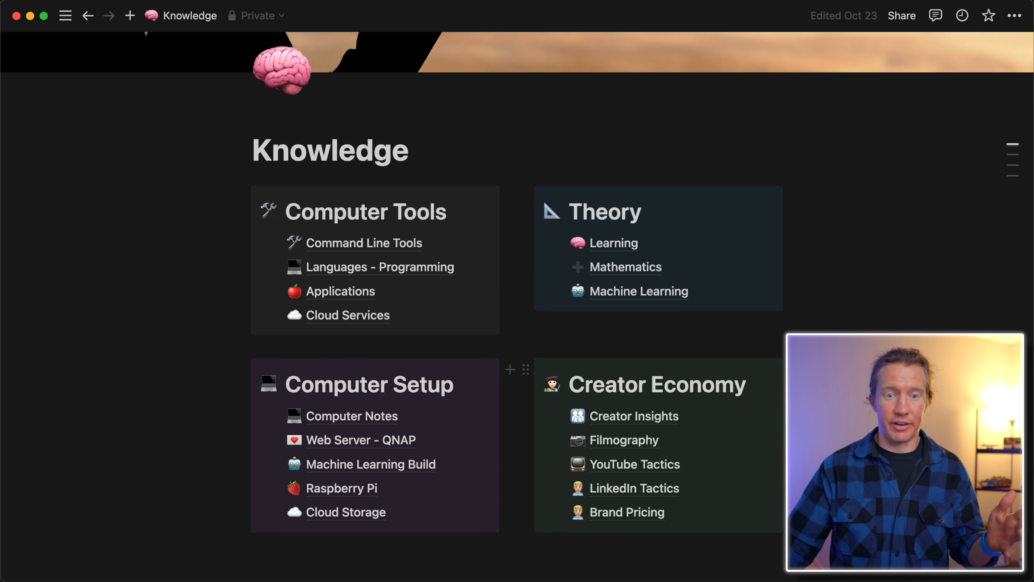
pyautogui.click(450, 270)
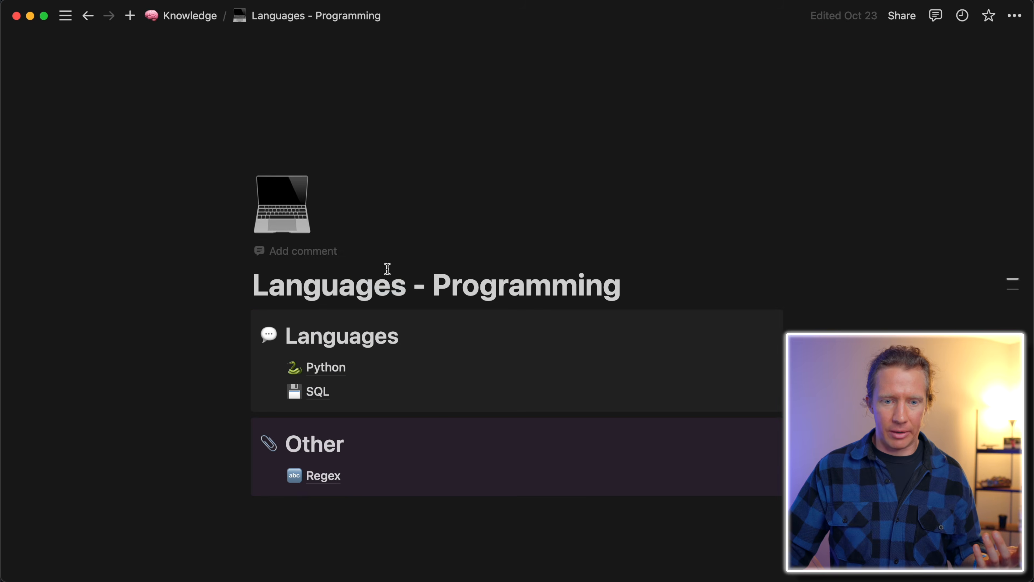
pyautogui.click(340, 367)
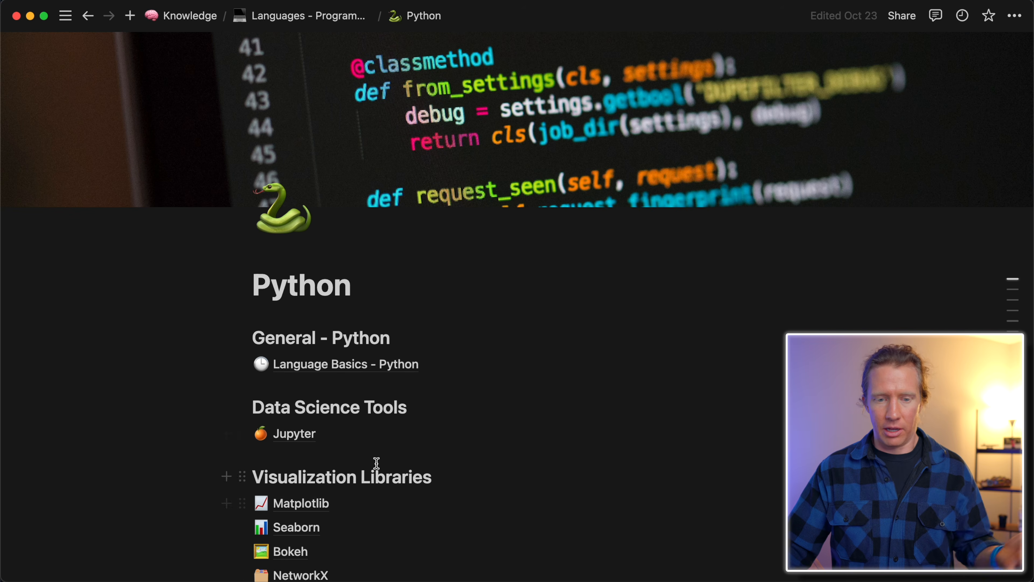
pyautogui.scroll(-6, 435, 483)
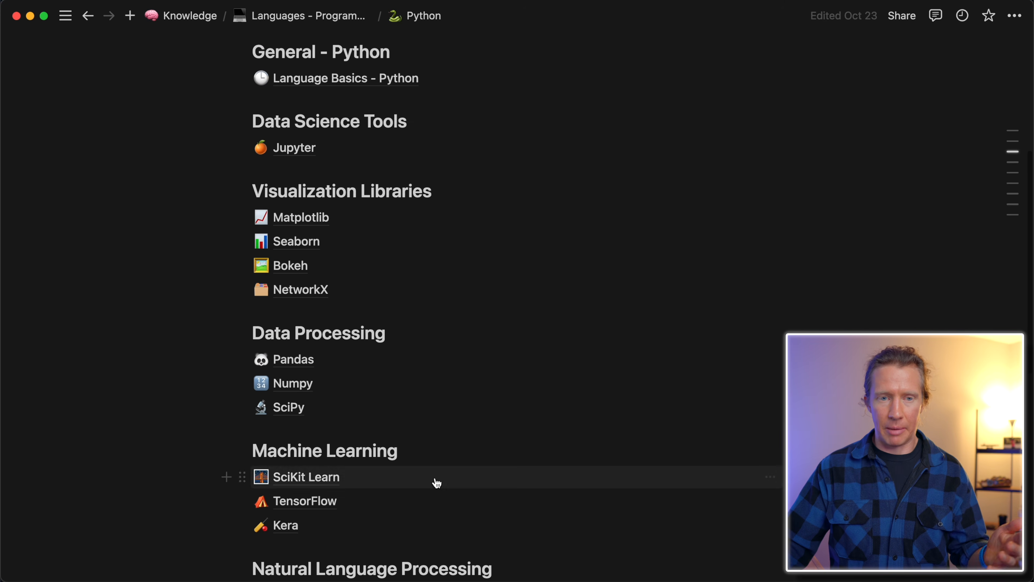
pyautogui.scroll(6, 434, 485)
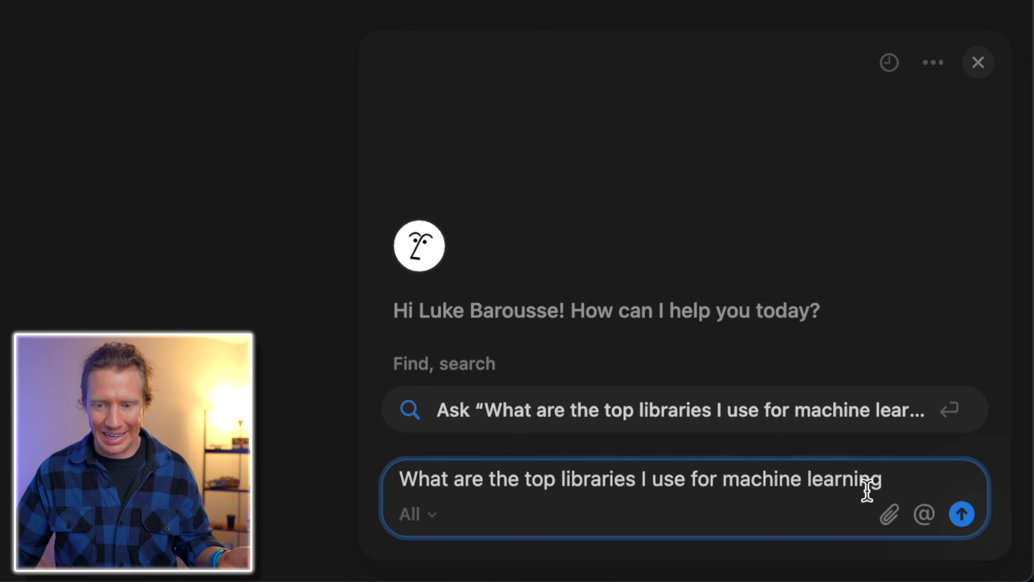
# - Limit the AI chat's sources to the opened Python page and ask "What are the top libraries I use for machine learning"
pyautogui.click(428, 516)
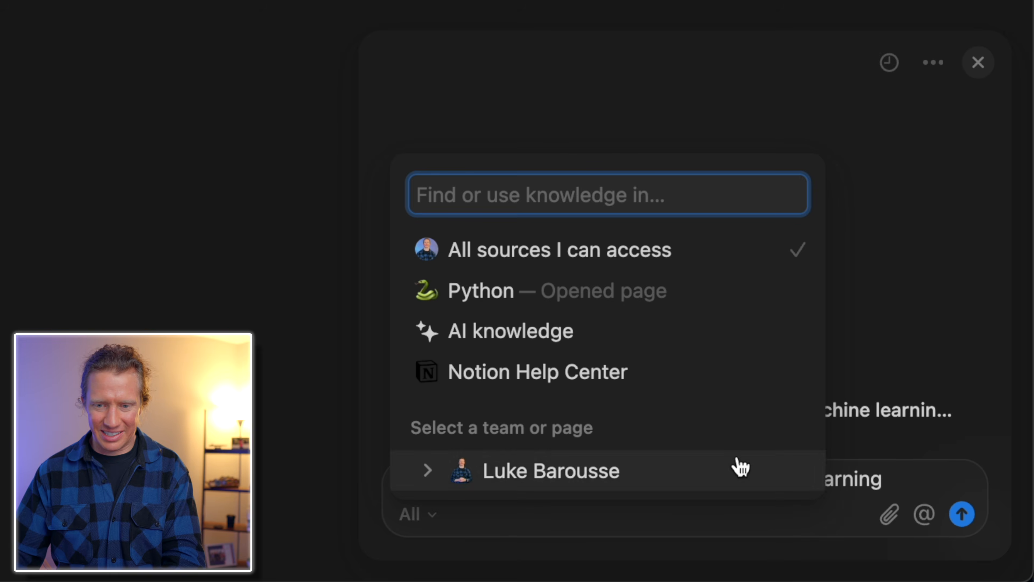
pyautogui.click(572, 294)
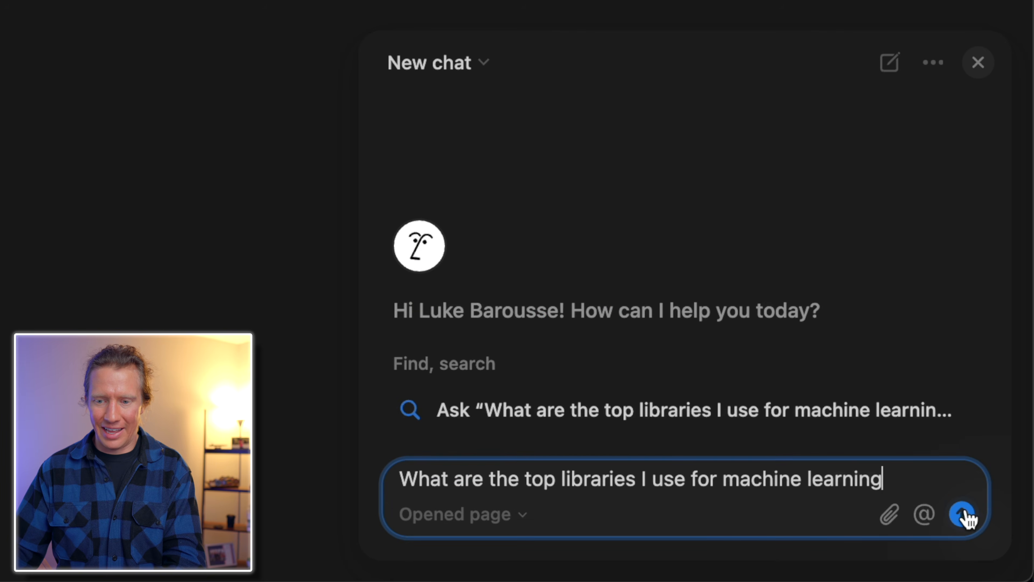
pyautogui.click(961, 512)
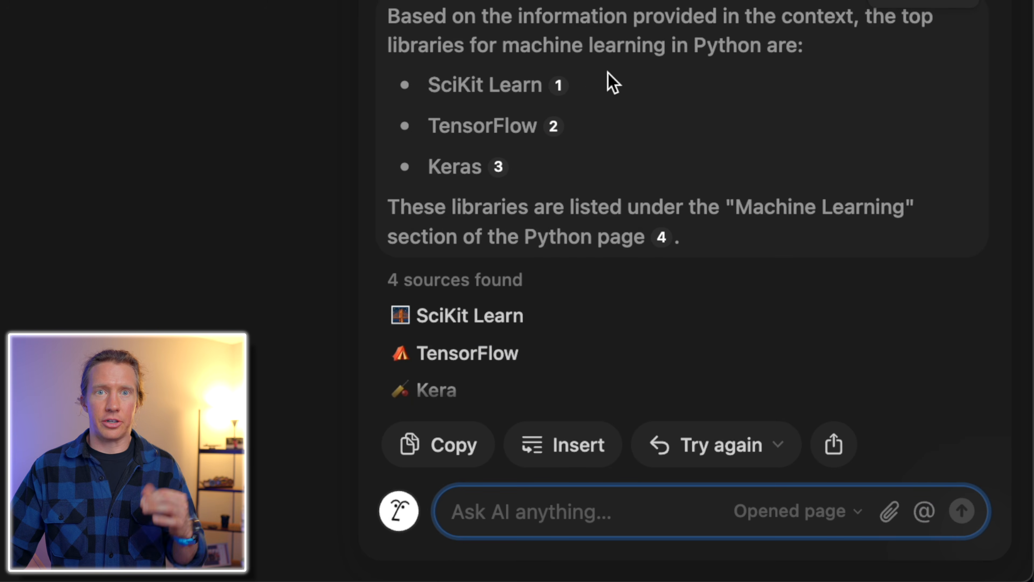
# - Open the SciKit Learn page from the AI answer's sources and read through its notes
pyautogui.moveTo(496, 320)
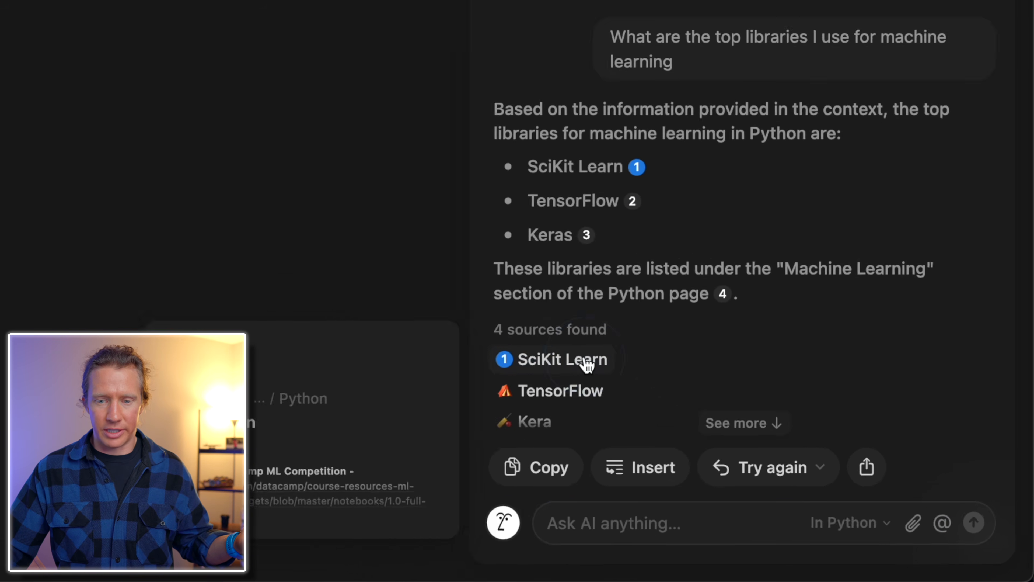
pyautogui.click(497, 320)
pyautogui.scroll(-20, 466, 326)
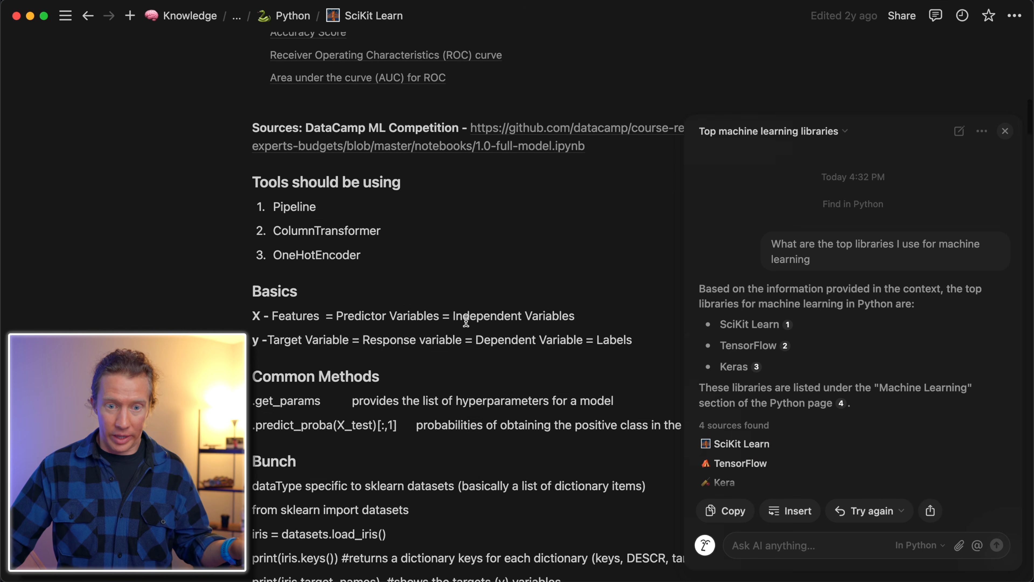
pyautogui.scroll(-5, 466, 322)
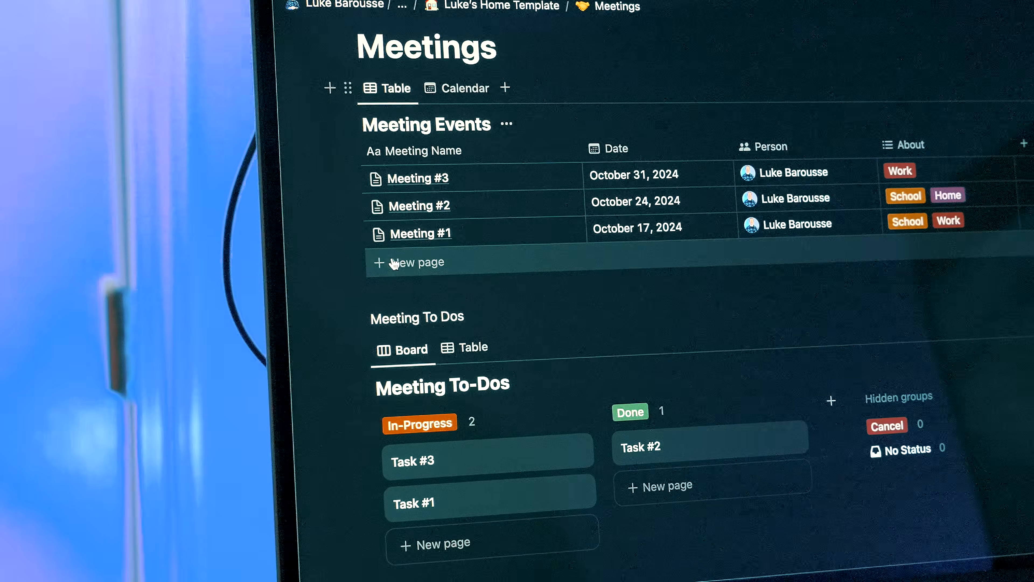
# - Add a new page named "Meeting #4" to the Meeting Events table
pyautogui.click(384, 268)
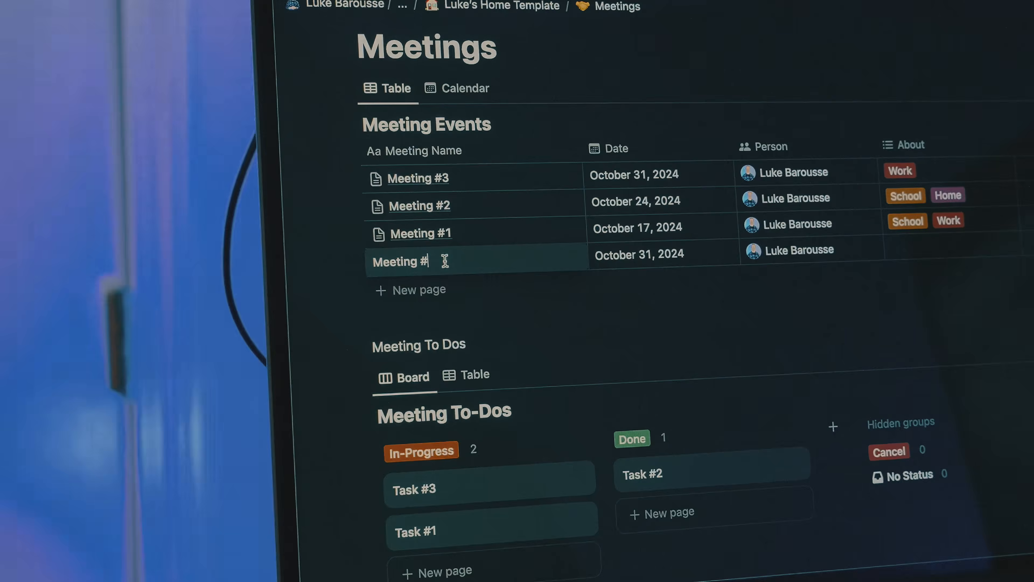
pyautogui.write('4')
pyautogui.press('Return')
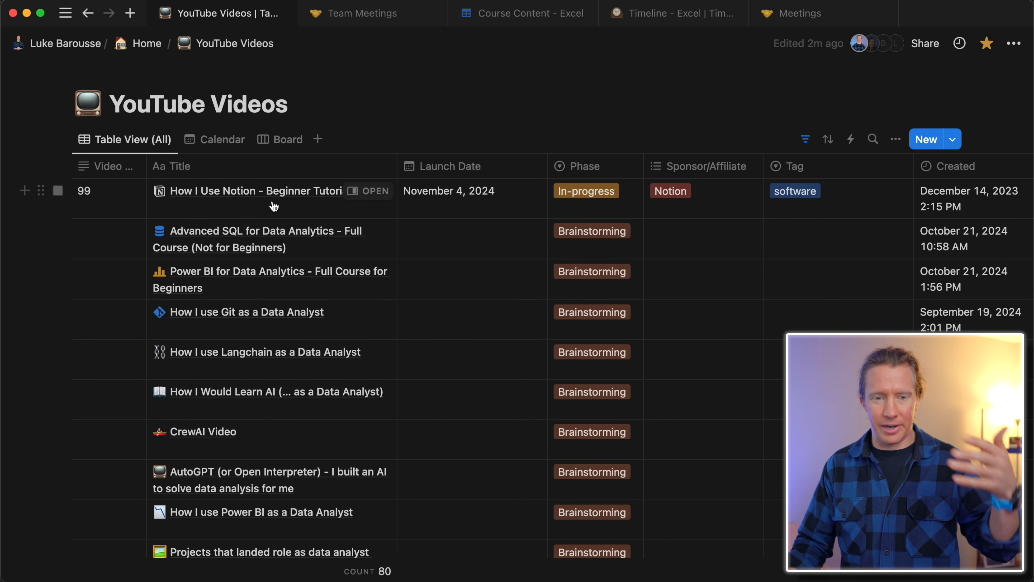
# - Review the "How I Use Notion - Beginner Tutorial" entry in YouTube Videos, and view the database as a calendar and a board
pyautogui.click(366, 191)
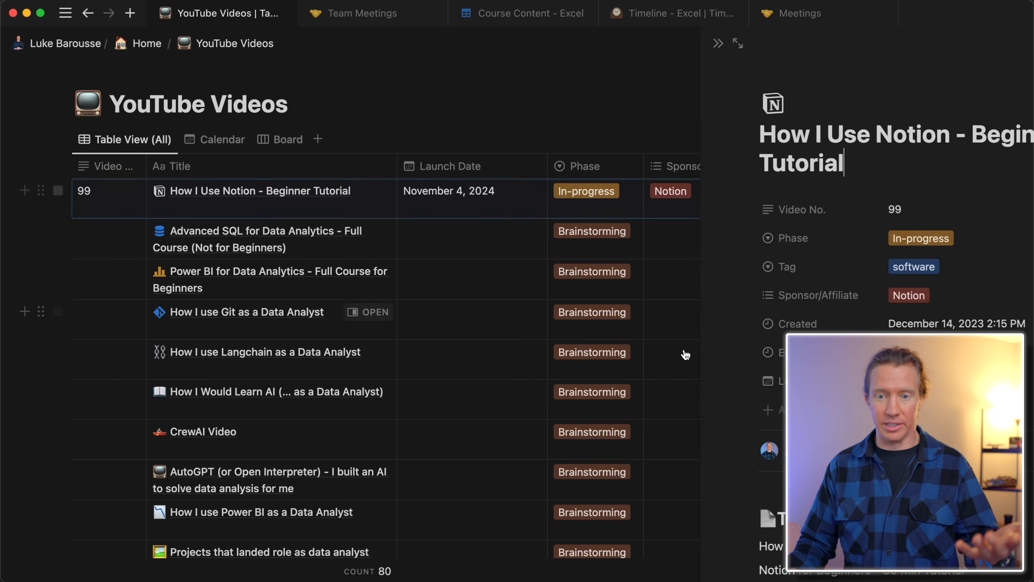
pyautogui.scroll(-20, 725, 366)
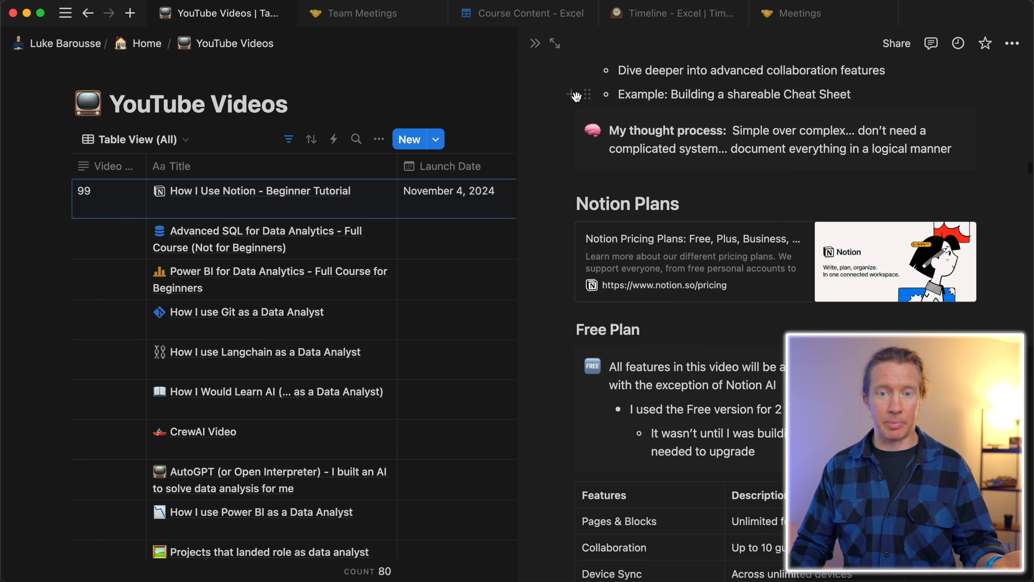
pyautogui.click(534, 49)
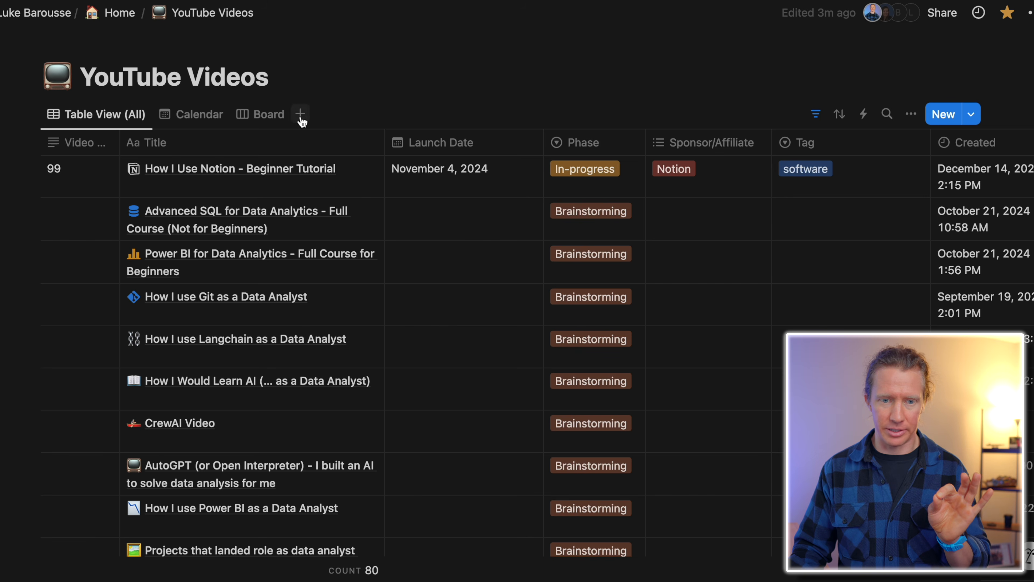
pyautogui.click(195, 122)
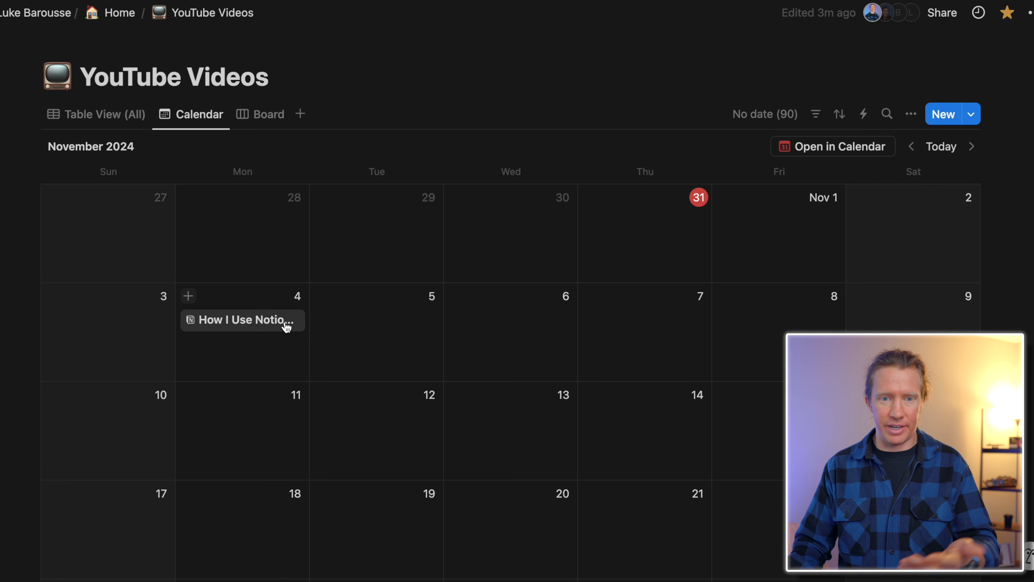
pyautogui.click(268, 120)
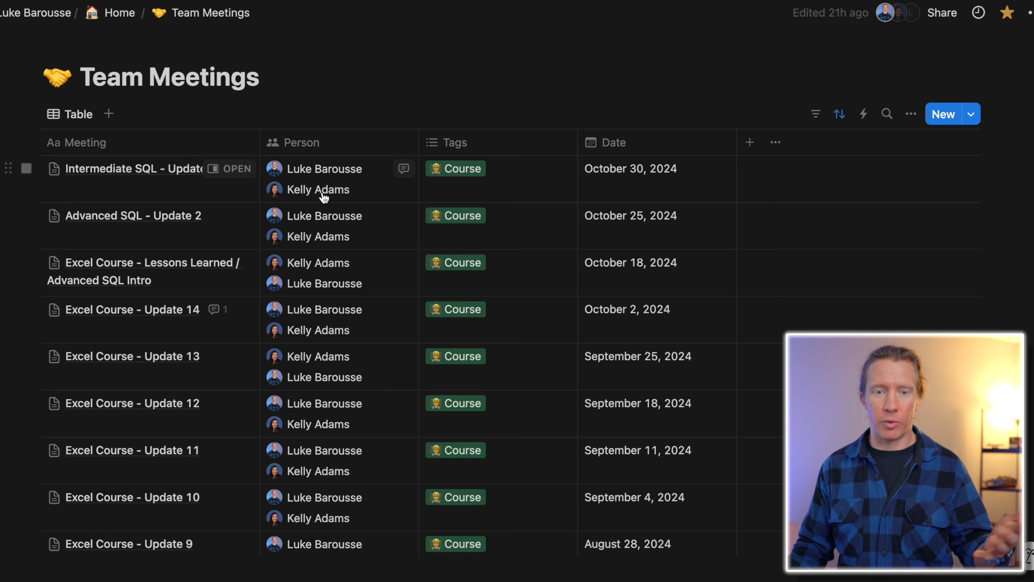
# - Open the "Intermediate SQL - Update 3" meeting in Team Meetings and read its notes through the Next Steps checklist
pyautogui.click(225, 171)
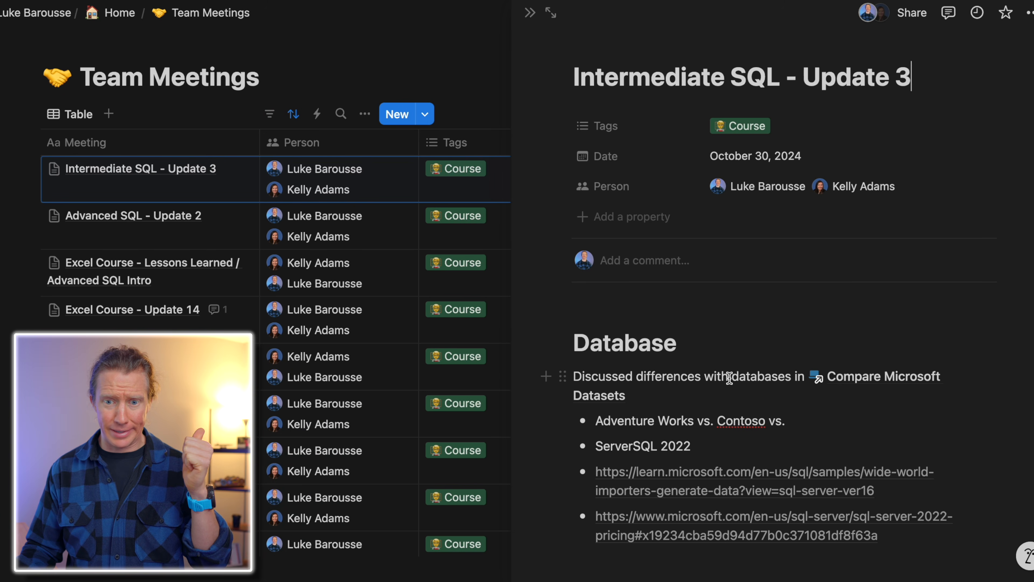
pyautogui.scroll(-12, 729, 378)
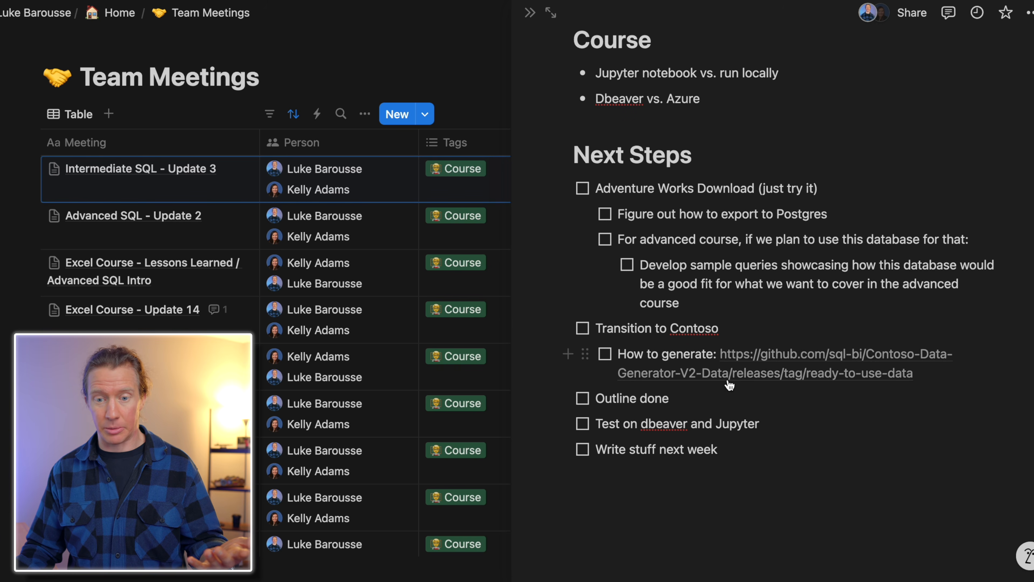
pyautogui.scroll(15, 730, 378)
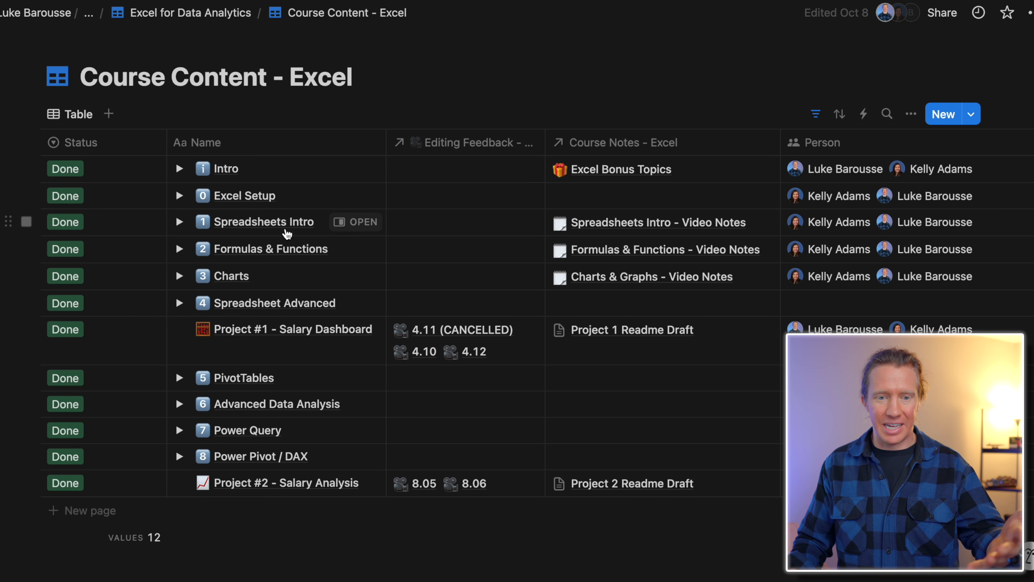
# - Expand Spreadsheets Intro in the Excel course content table and look along the Excel timeline past July 2024
pyautogui.click(179, 222)
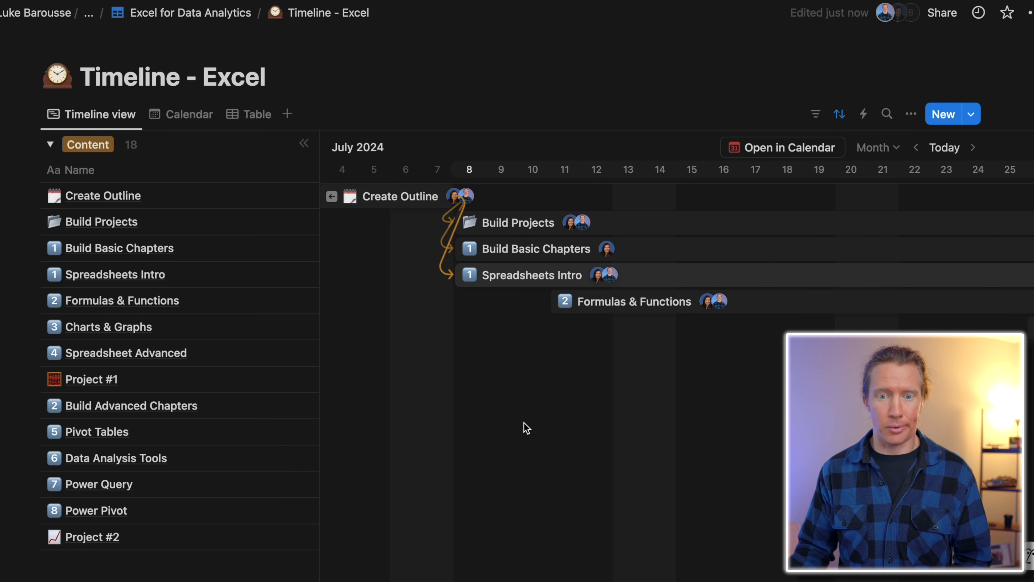
pyautogui.hscroll(10, 524, 423)
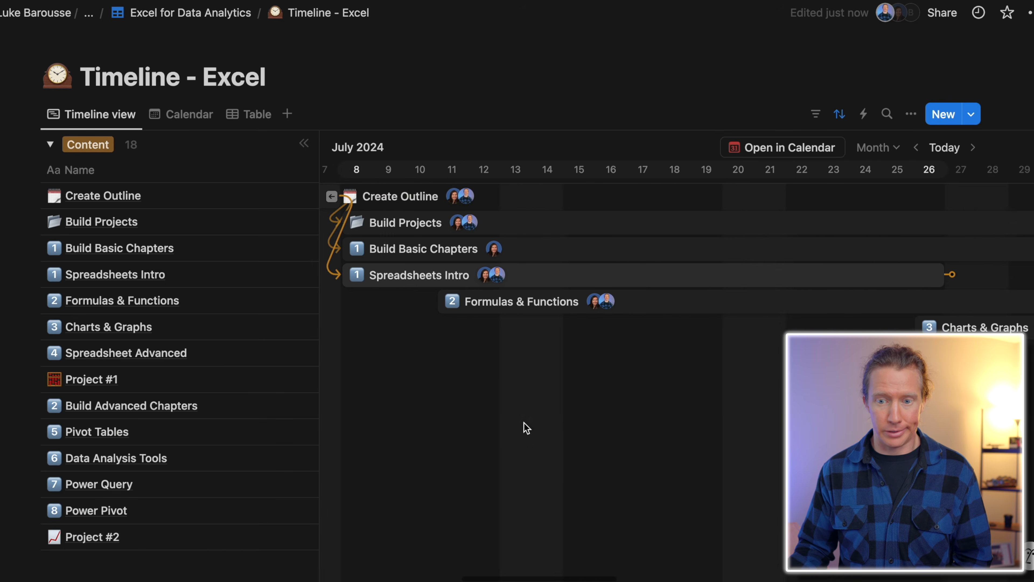
pyautogui.hscroll(5, 528, 427)
pyautogui.hscroll(5, 528, 423)
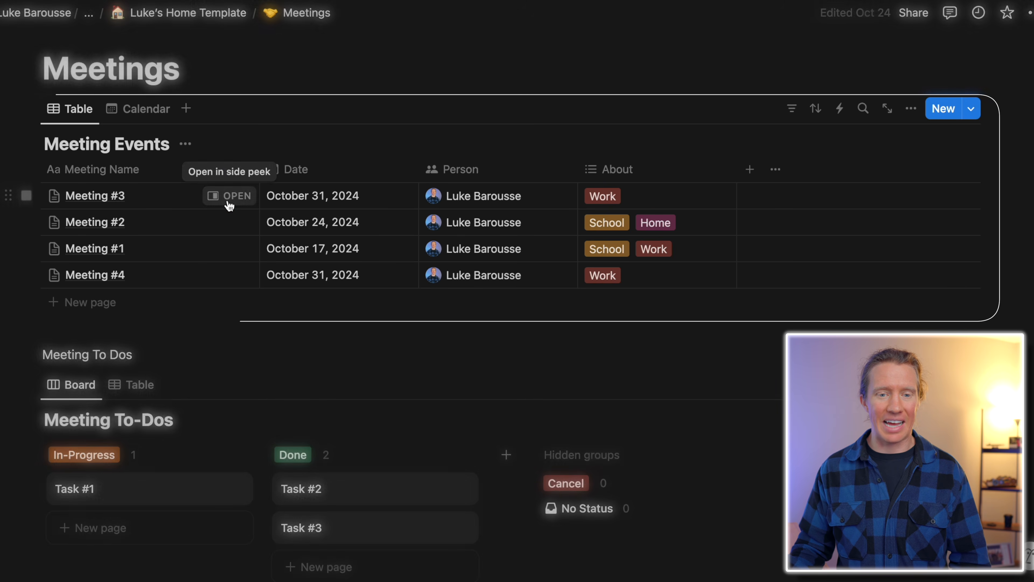
# - Open Meeting #3 from Meeting Events beside the table, review its To Dos and Agenda sections, and close it
pyautogui.click(228, 197)
pyautogui.scroll(-5, 723, 390)
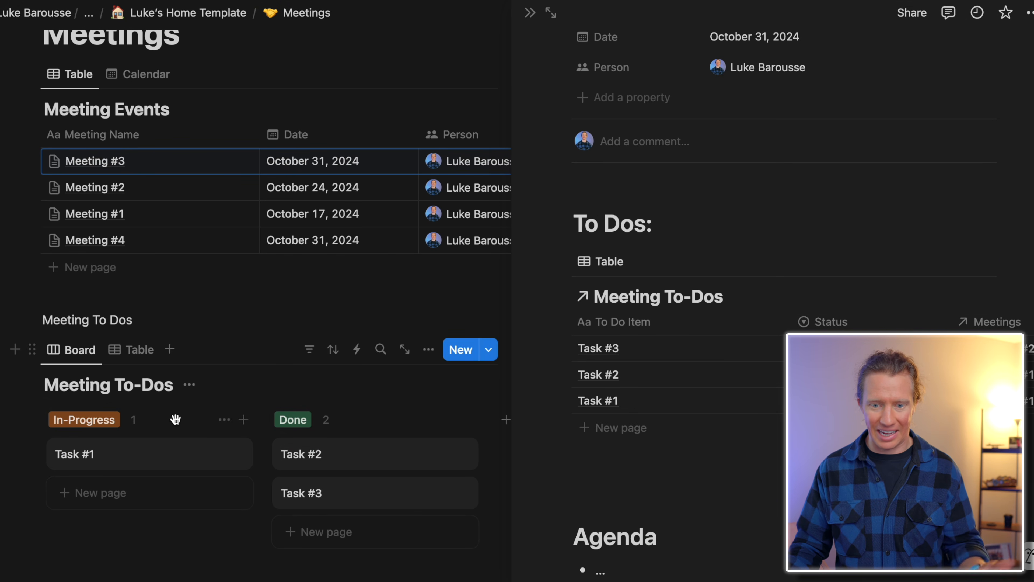
pyautogui.scroll(-2, 615, 415)
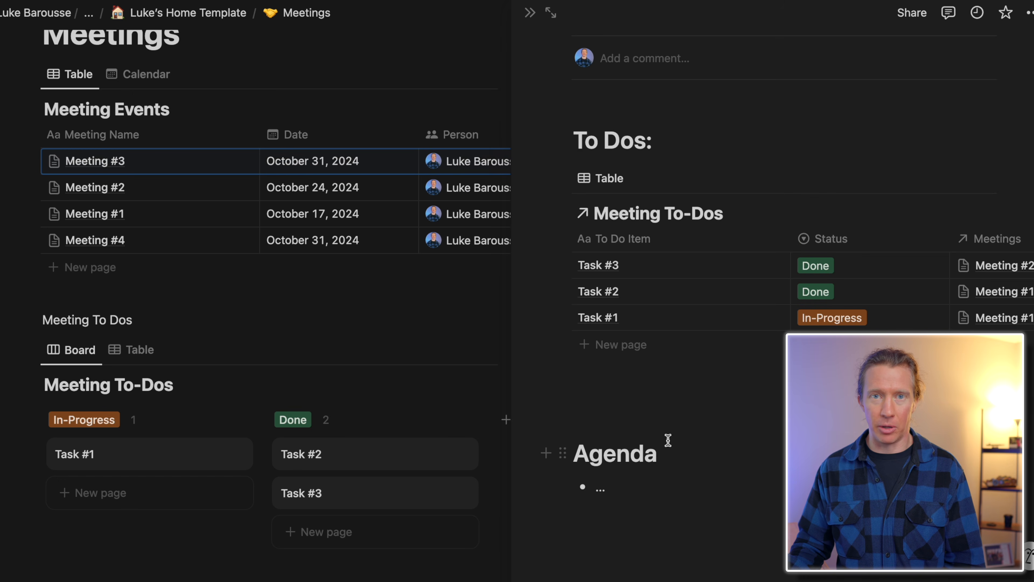
pyautogui.scroll(6, 667, 442)
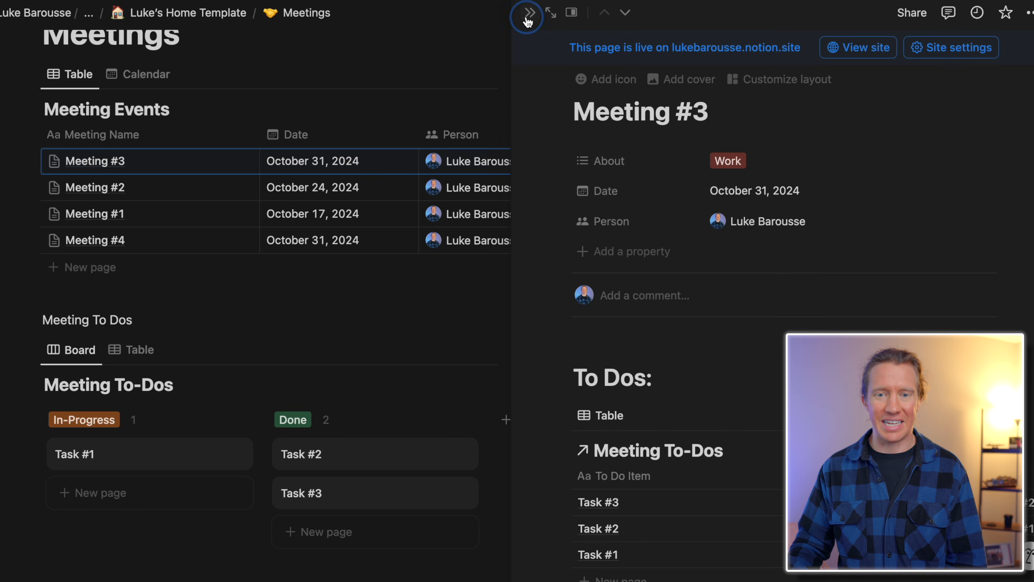
pyautogui.click(528, 18)
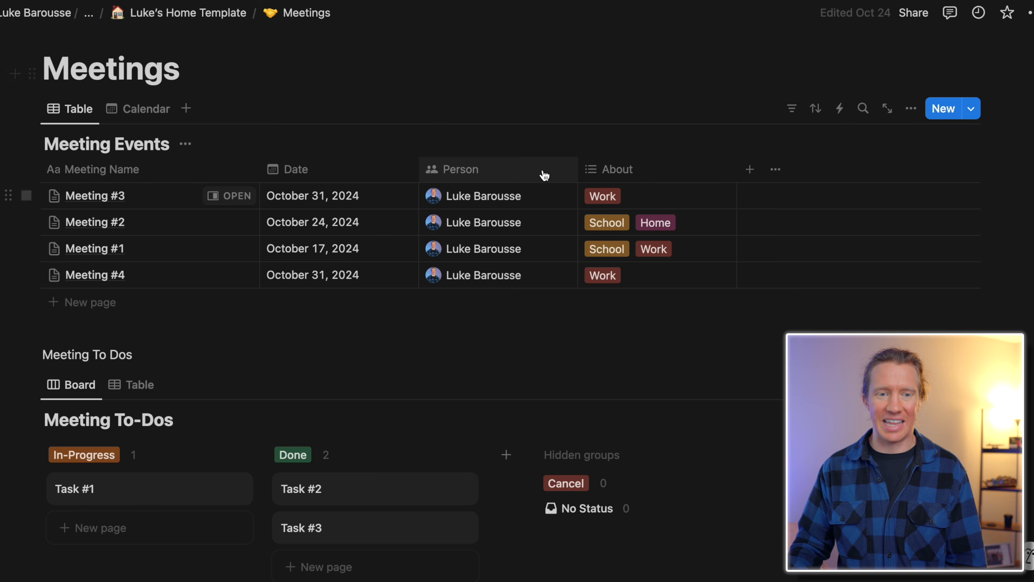
# - Create a new entry in Meeting Events, look through its To Dos and Agenda template, and title it Meeting #5
pyautogui.click(943, 109)
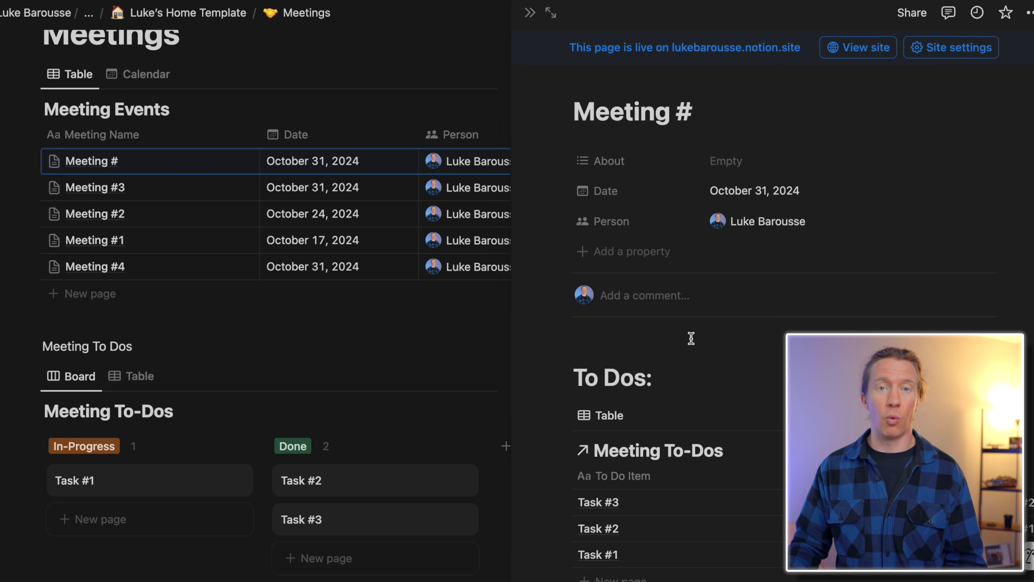
pyautogui.scroll(-2, 691, 342)
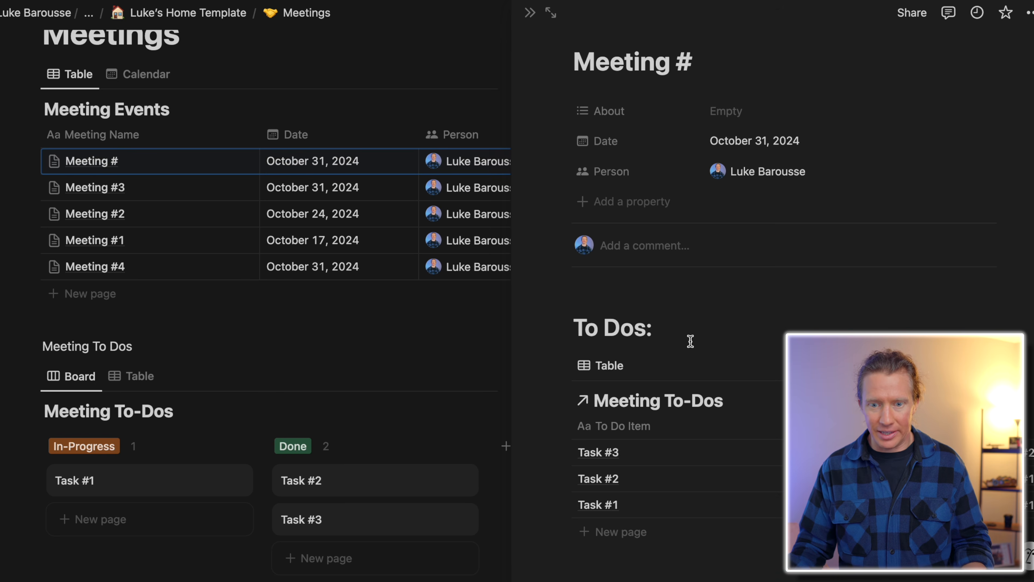
pyautogui.scroll(-3, 689, 350)
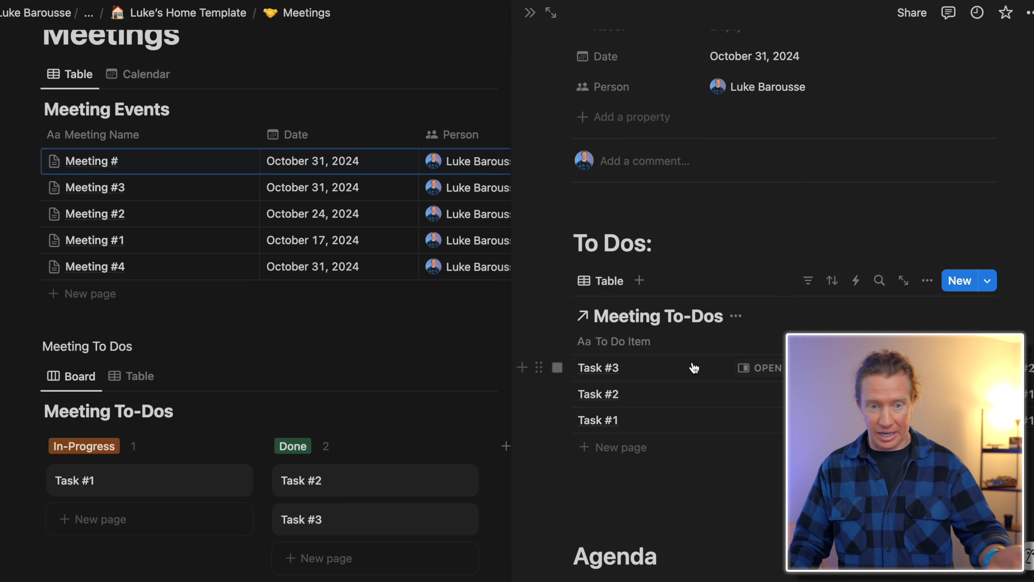
pyautogui.scroll(-5, 694, 367)
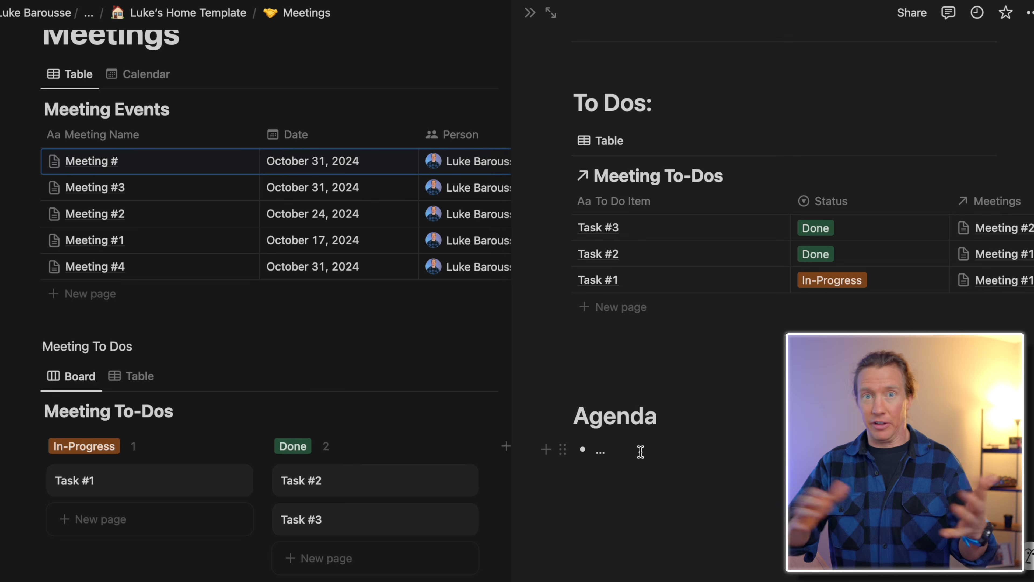
pyautogui.scroll(8, 640, 452)
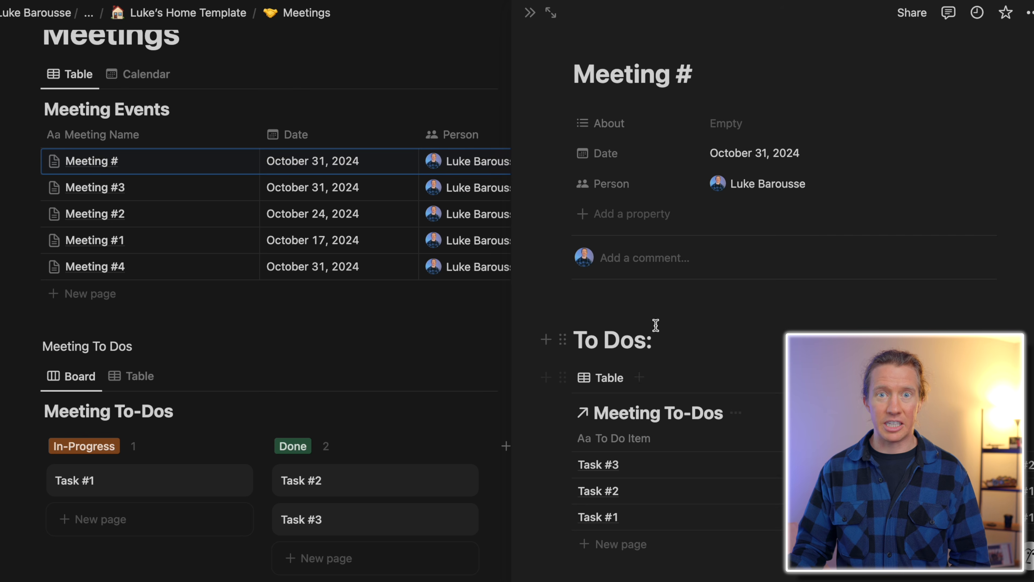
pyautogui.click(702, 74)
pyautogui.write('5')
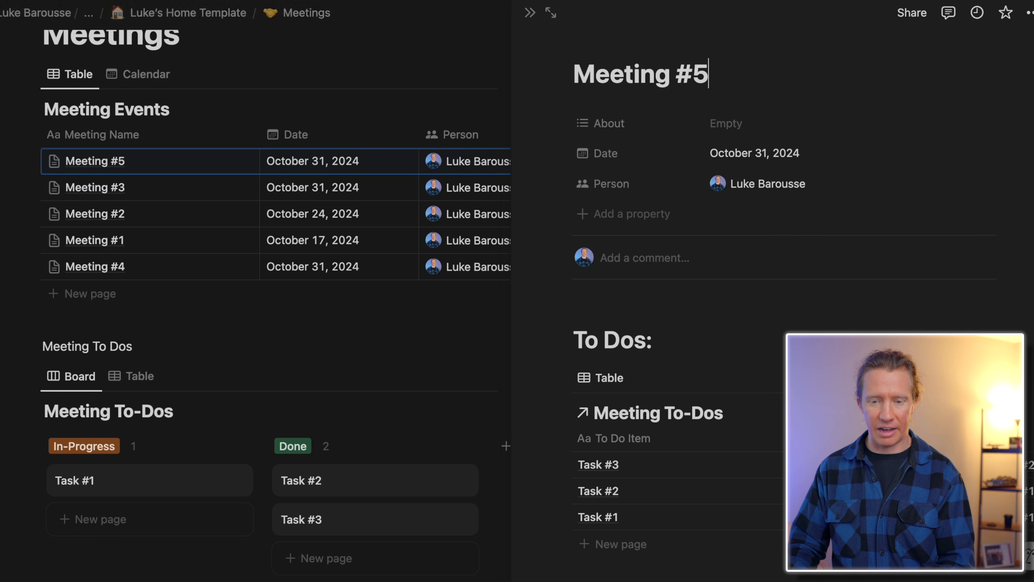
# - Add Task #4 to the Meeting To-Dos table inside Meeting #5 and set its status to Done
pyautogui.click(602, 546)
pyautogui.write('Task #4')
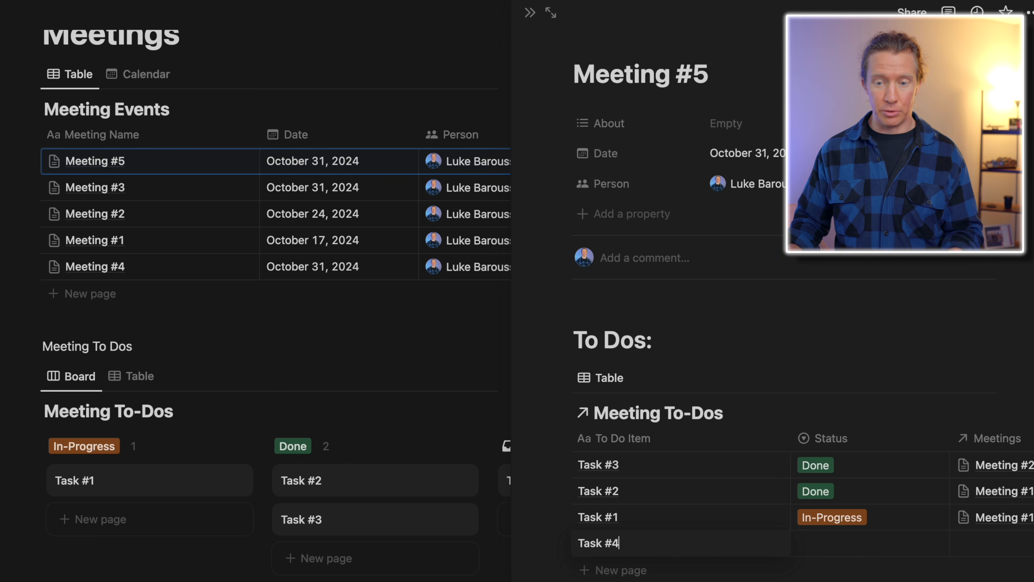
pyautogui.press('Escape')
pyautogui.click(881, 550)
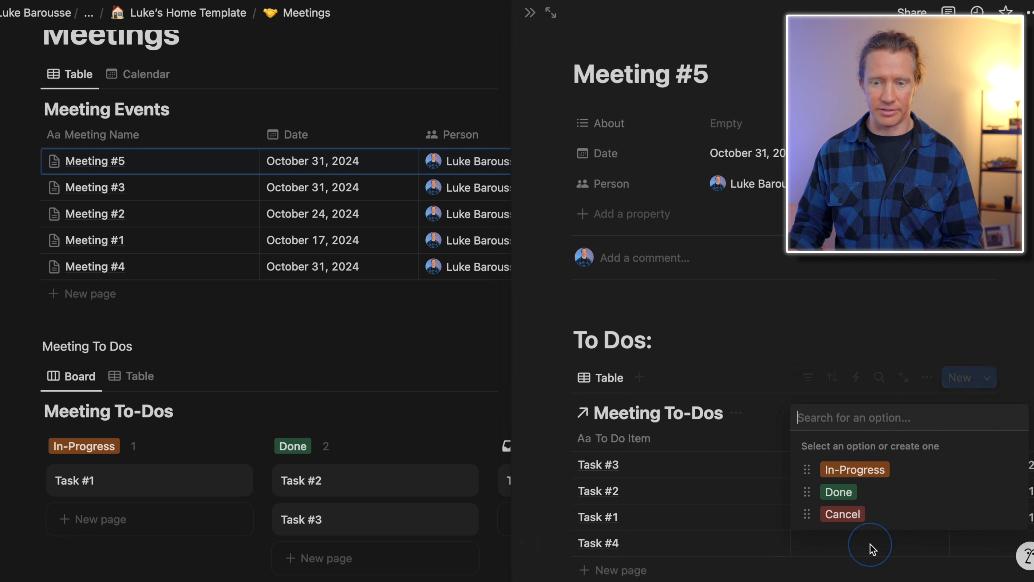
pyautogui.click(849, 492)
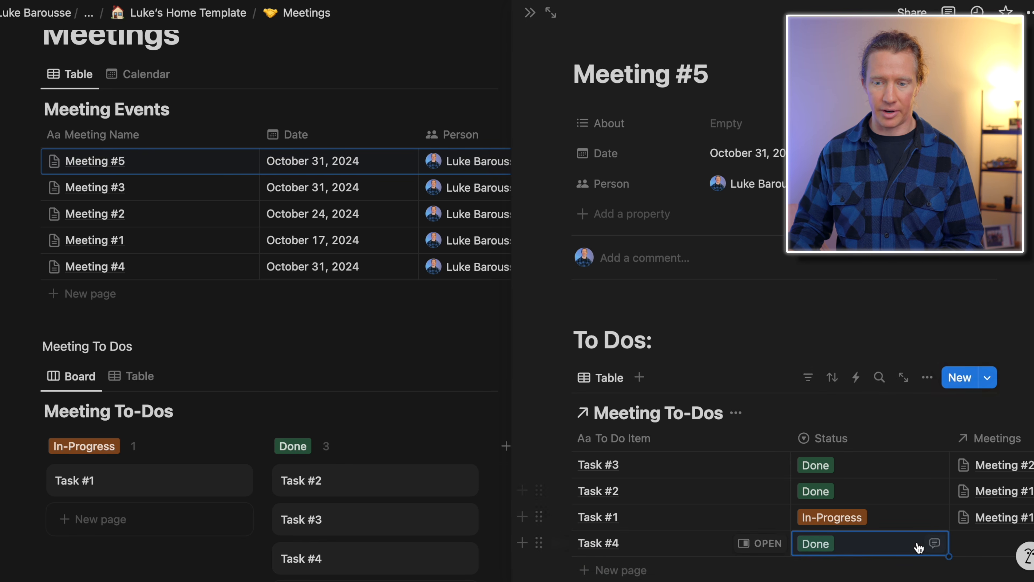
# - Link Task #4 to Meeting #5 through its Meetings relation
pyautogui.press('Right')
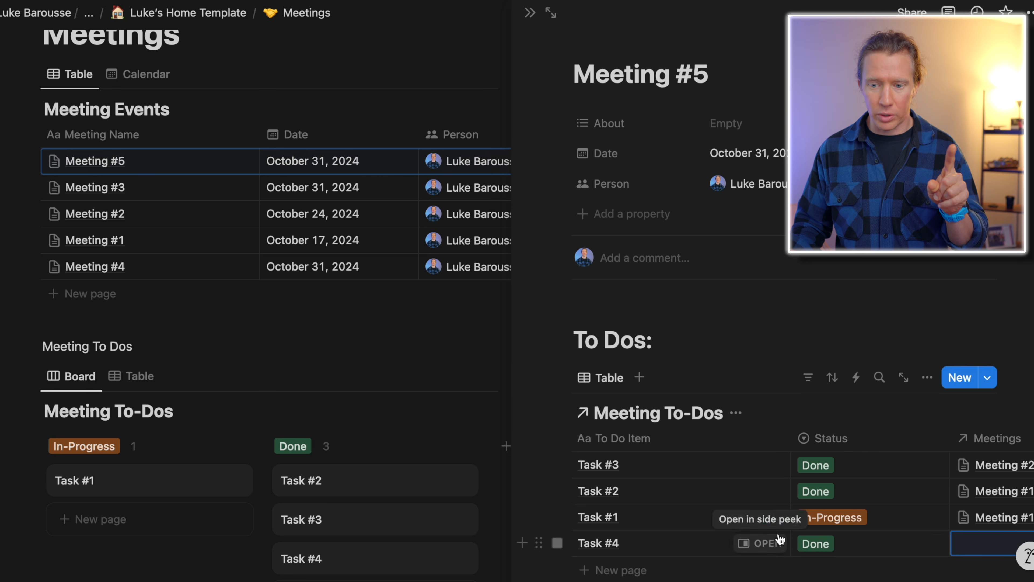
pyautogui.click(981, 544)
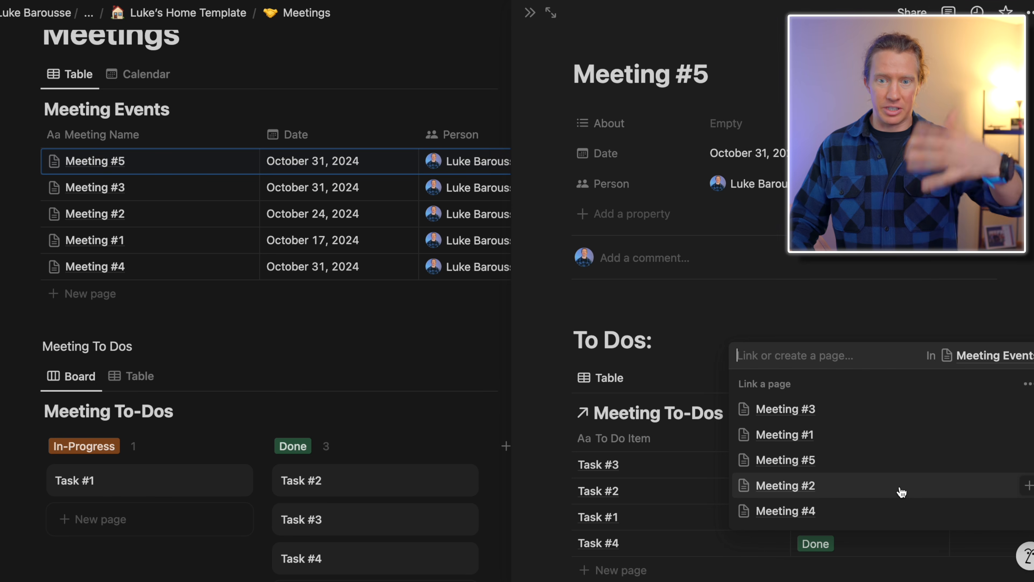
pyautogui.click(847, 469)
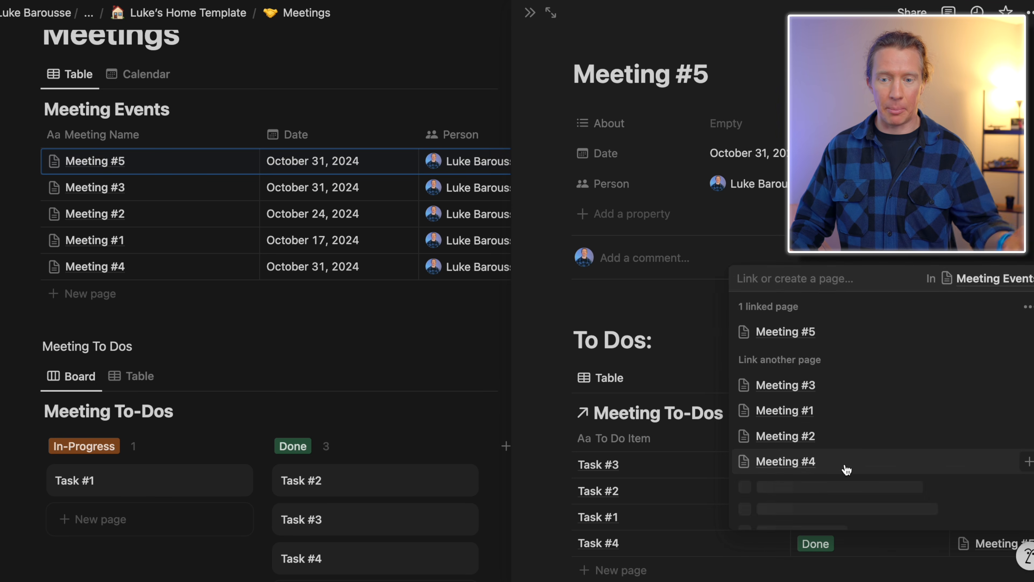
pyautogui.press('Escape')
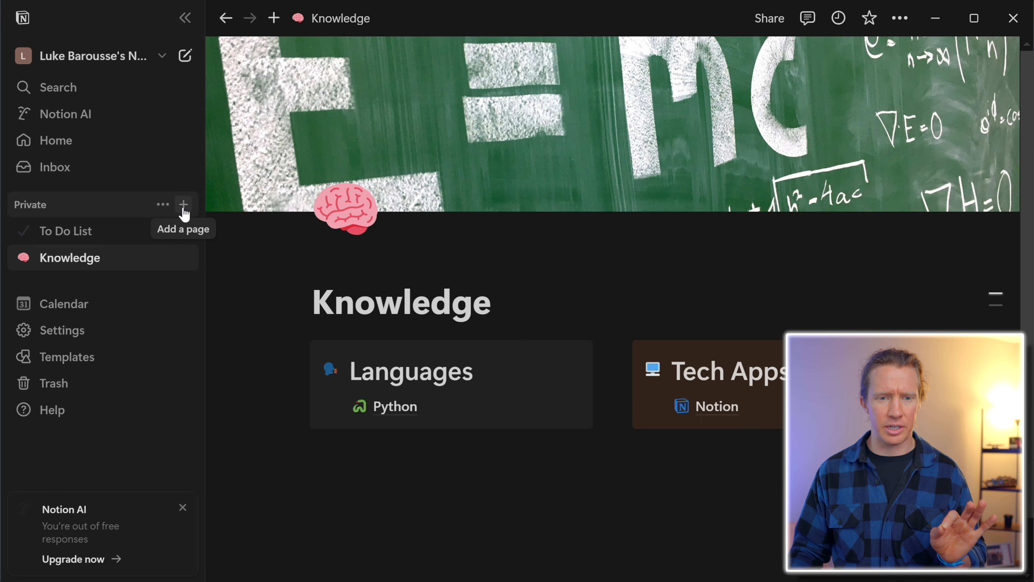
# - Create a private page titled Meetings with a handshake icon, and collapse the sidebar
pyautogui.click(183, 209)
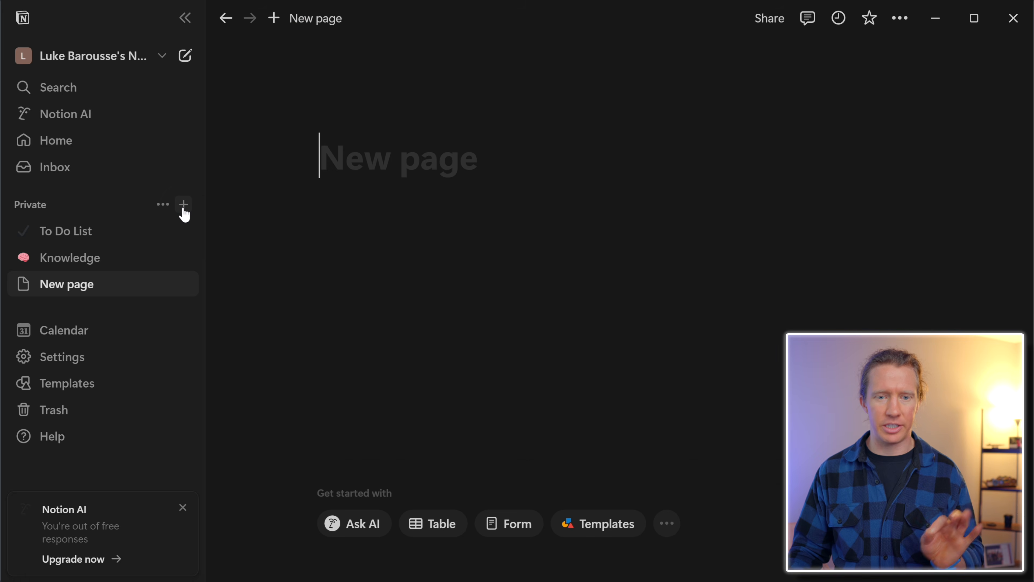
pyautogui.write('Meetings')
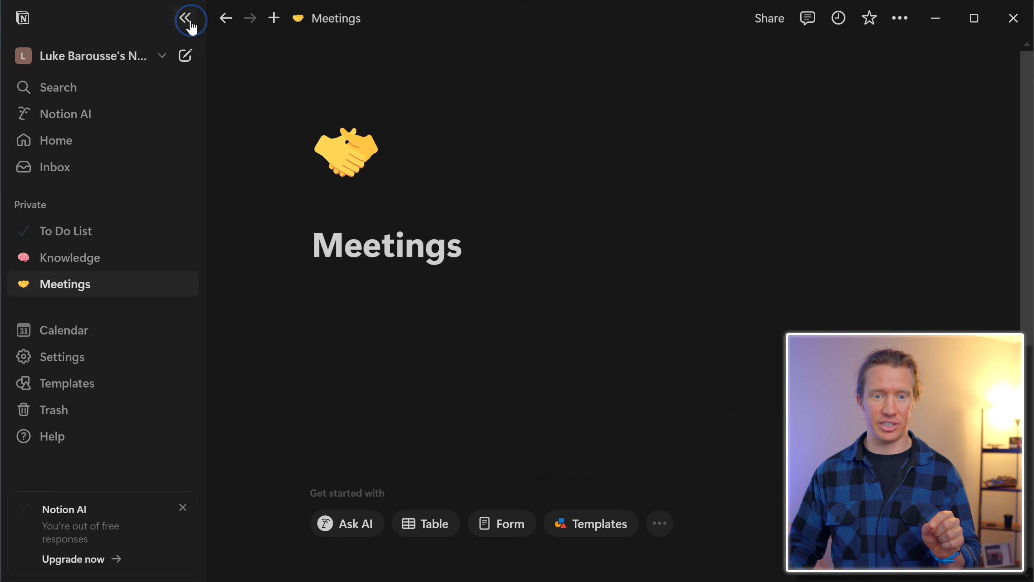
pyautogui.click(190, 26)
# - Insert an inline database under the Meetings title and create it as a new blank table
pyautogui.click(554, 524)
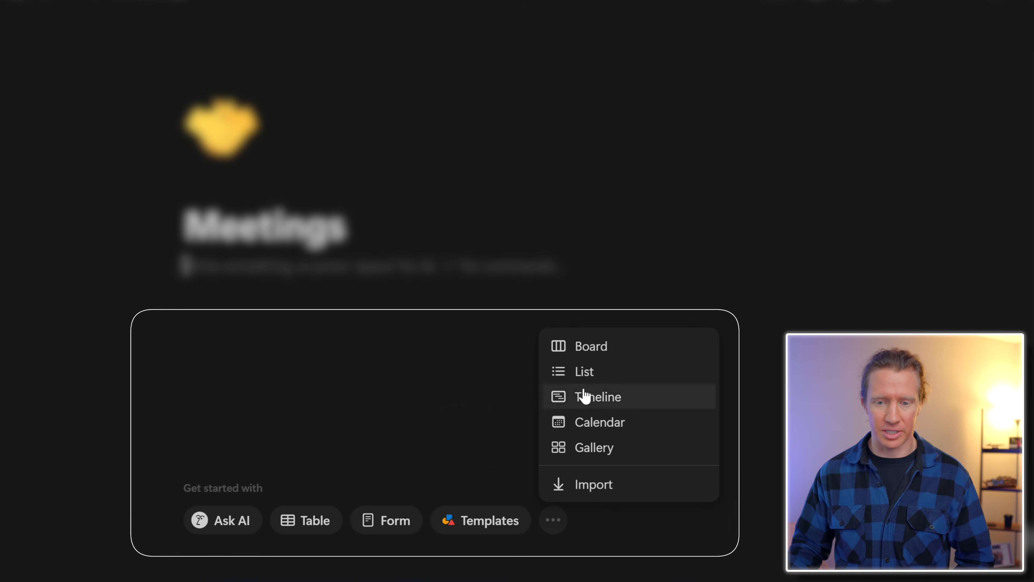
pyautogui.click(225, 274)
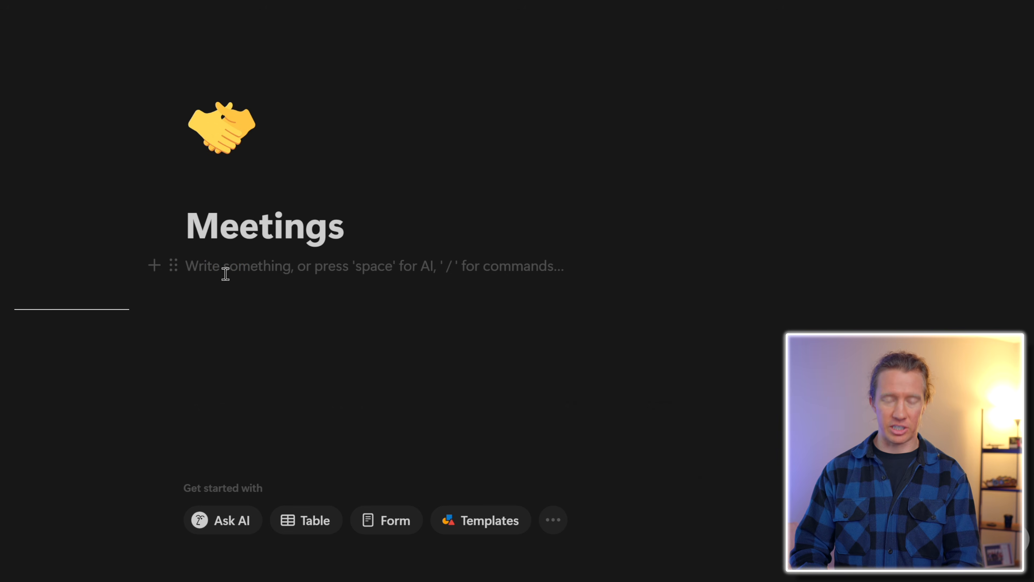
pyautogui.write('/database')
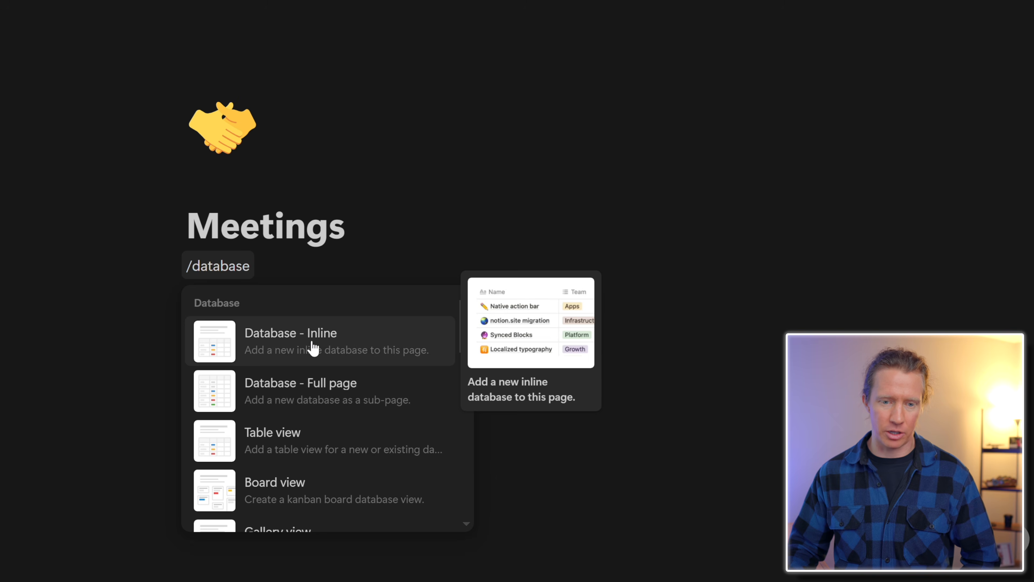
pyautogui.click(312, 346)
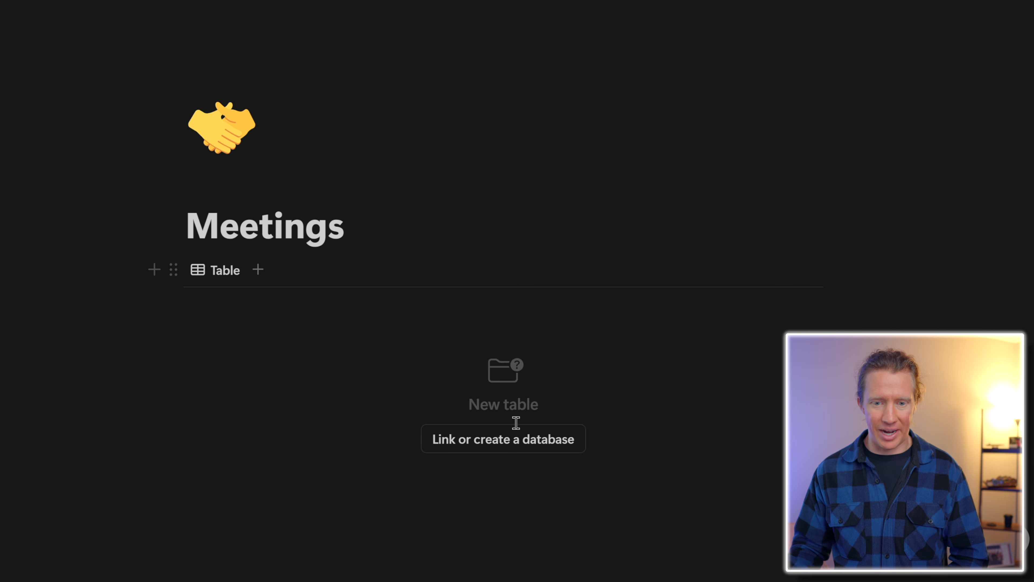
pyautogui.click(516, 448)
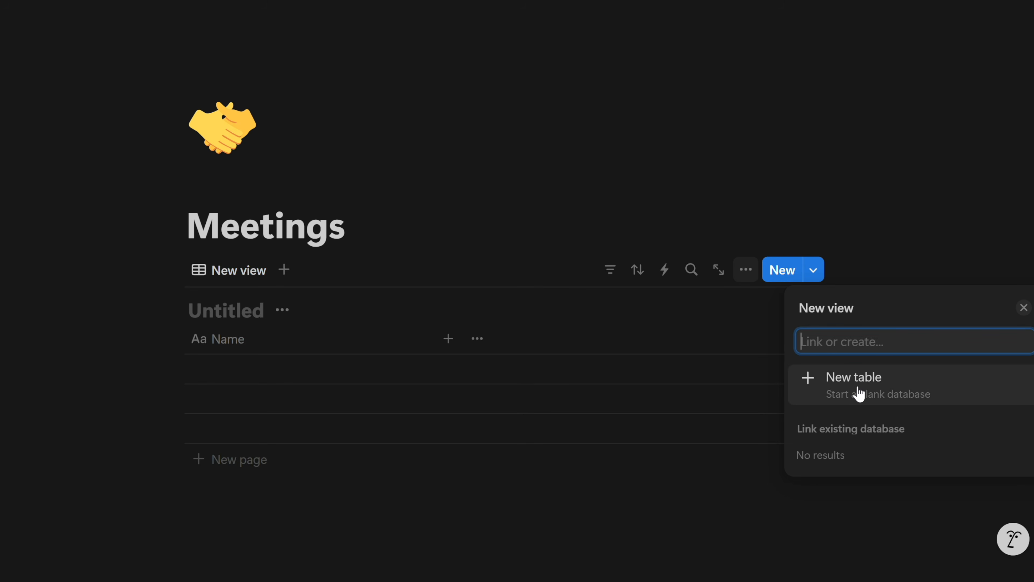
pyautogui.click(859, 393)
# - Add a full-page database below the inline table, view it, and return to the Meetings page
pyautogui.scroll(-3, 261, 428)
pyautogui.click(260, 427)
pyautogui.write('/database')
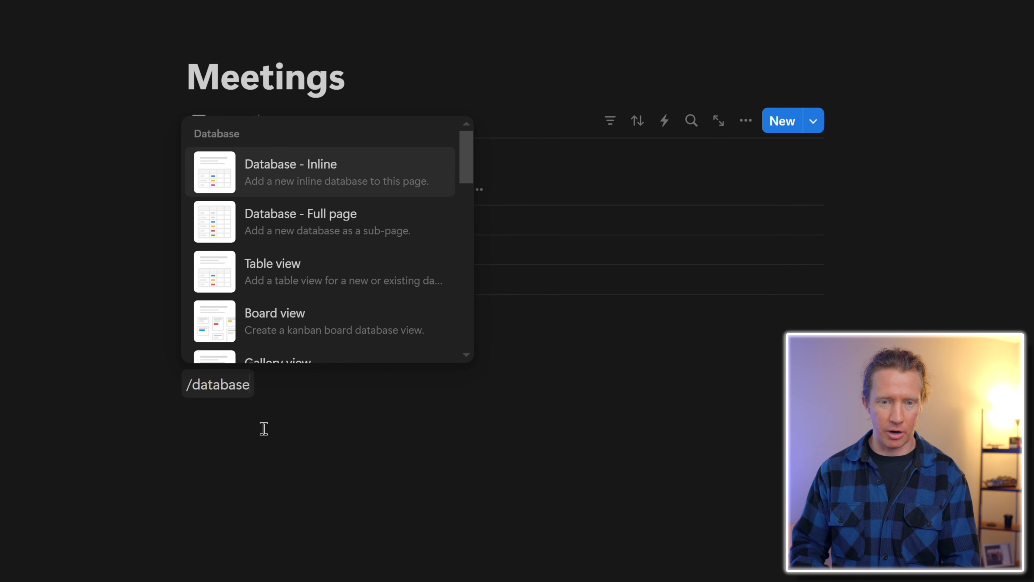
pyautogui.moveTo(313, 231)
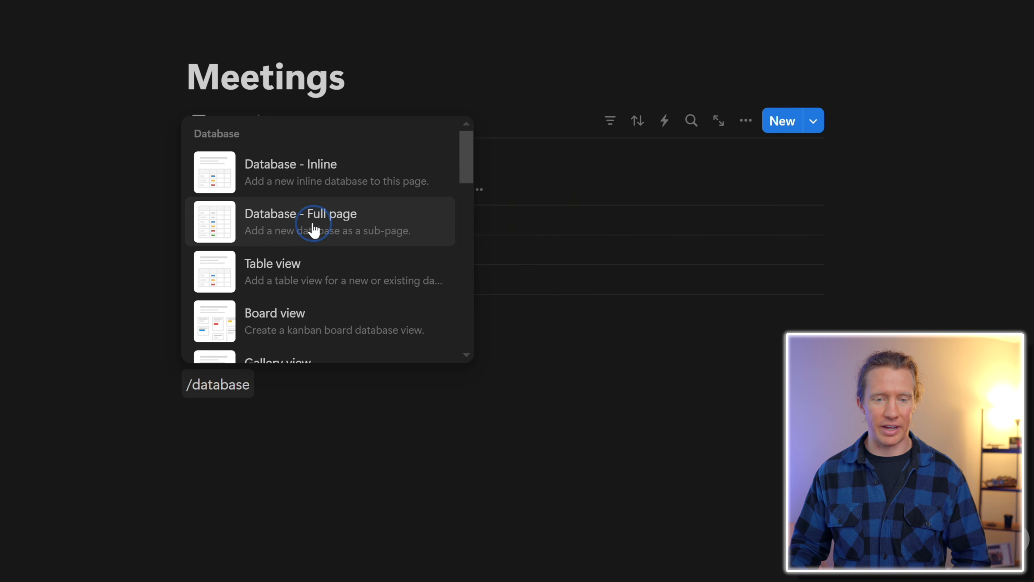
pyautogui.click(314, 230)
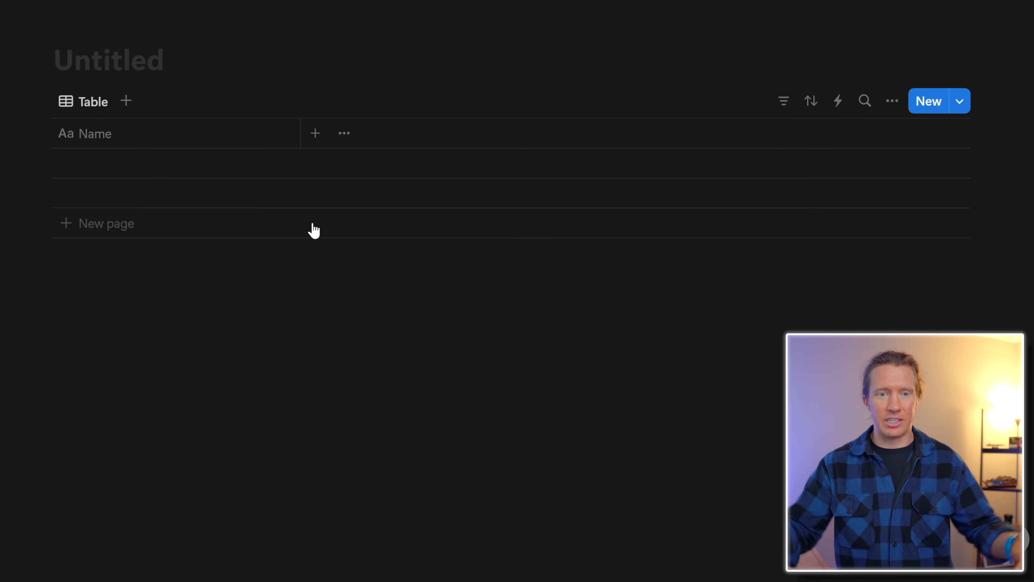
pyautogui.click(312, 212)
pyautogui.click(150, 375)
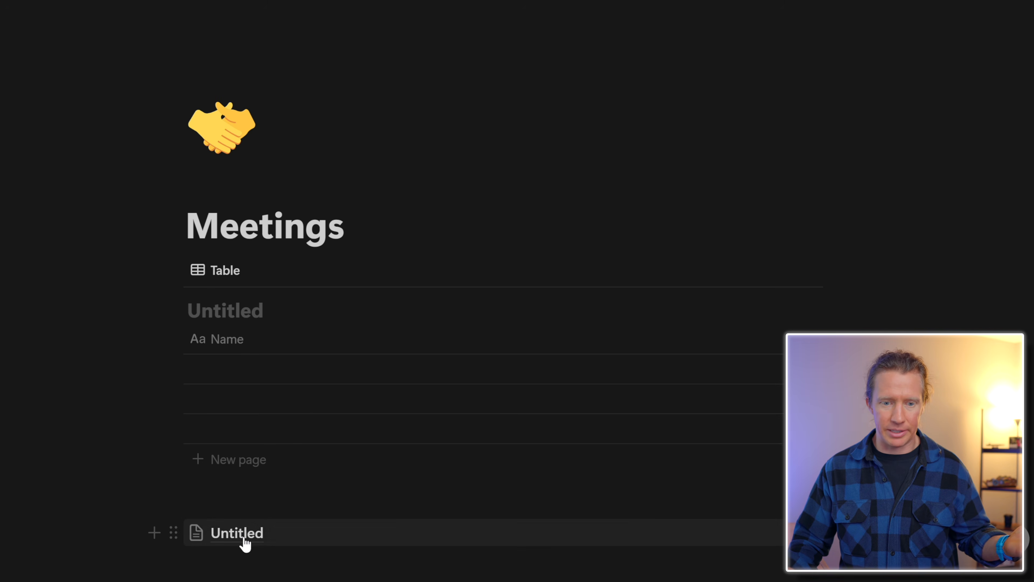
# - Delete the untitled full-page database from below the inline table
pyautogui.moveTo(238, 539)
pyautogui.click(175, 531)
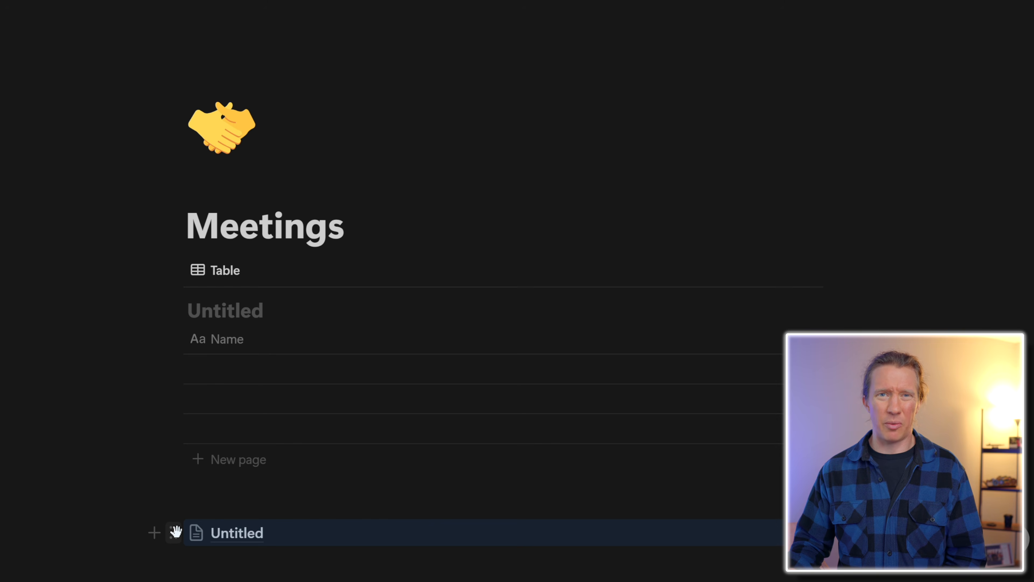
pyautogui.press('BackSpace')
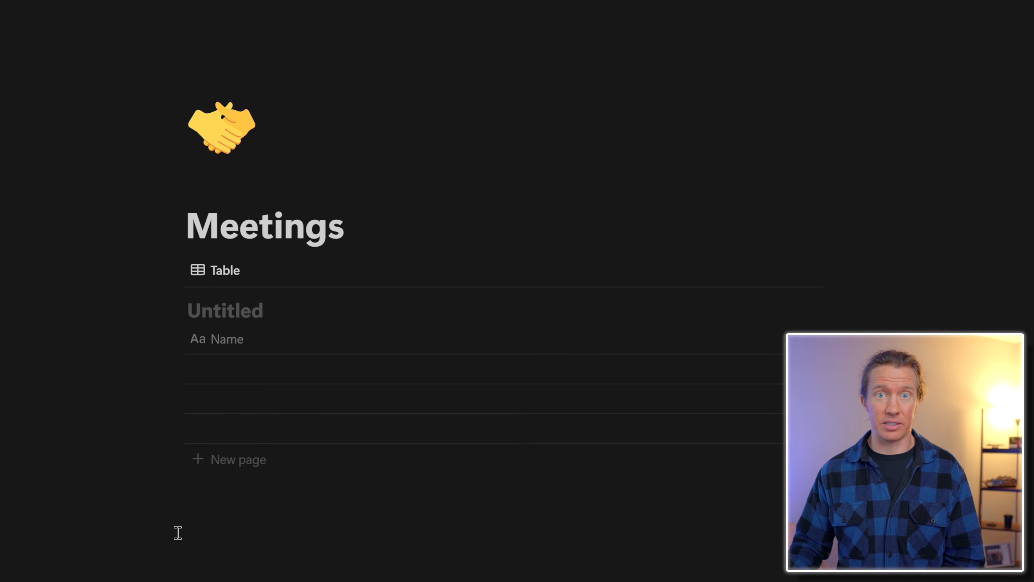
# - Title the inline database Meeting Events and rename its Name property to Meeting Name
pyautogui.write('Meeting Events')
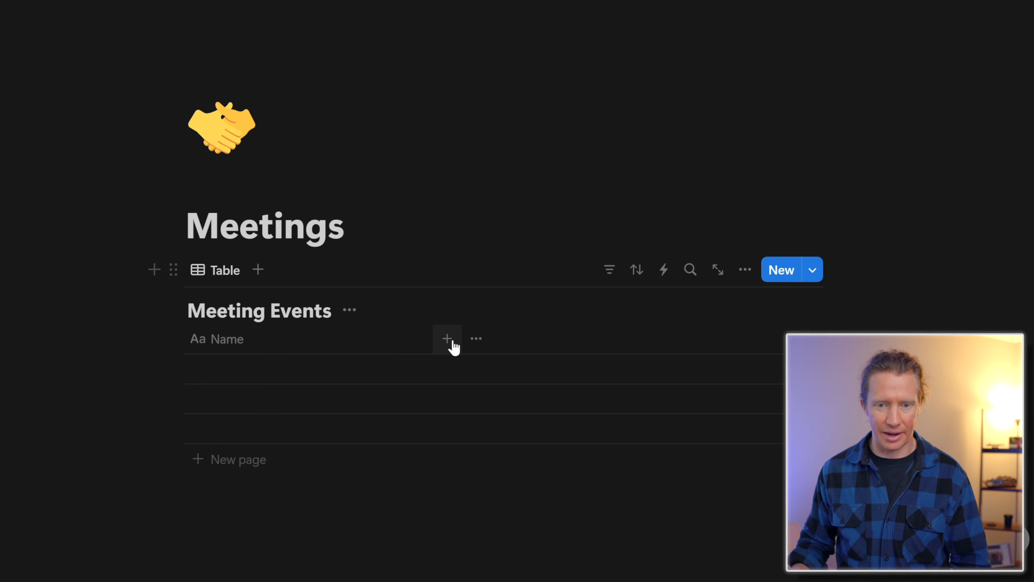
pyautogui.click(317, 349)
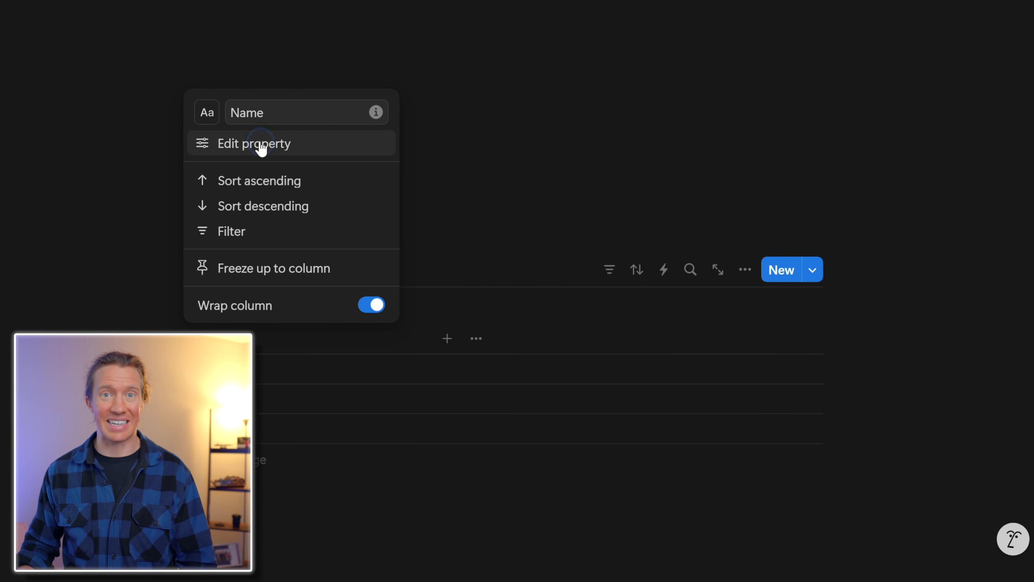
pyautogui.click(261, 150)
pyautogui.moveTo(886, 342); pyautogui.dragTo(824, 341)
pyautogui.write('Meeting')
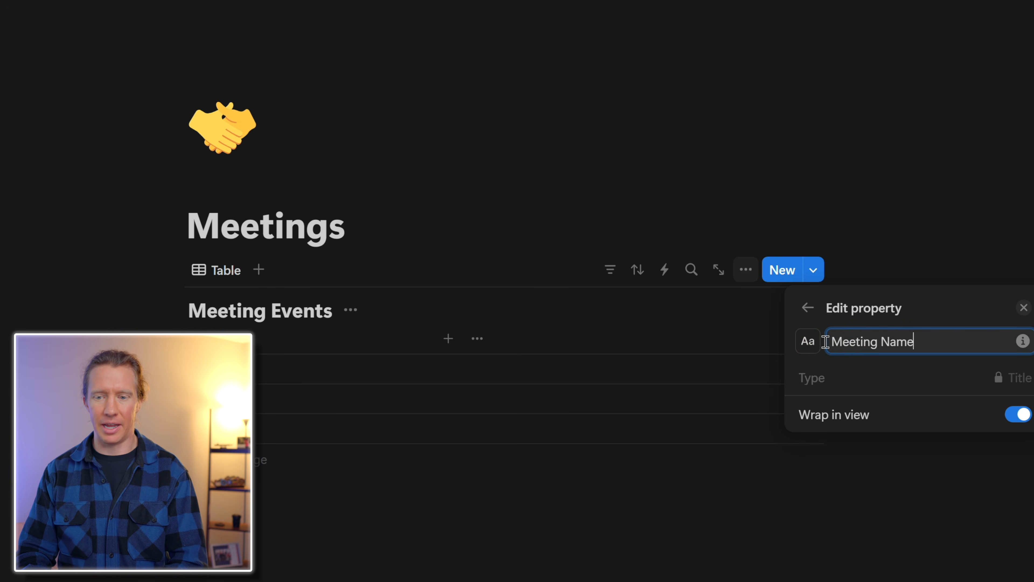
pyautogui.press('Escape')
# - Add the suggested Meeting Date property to the Meeting Events table
pyautogui.click(446, 340)
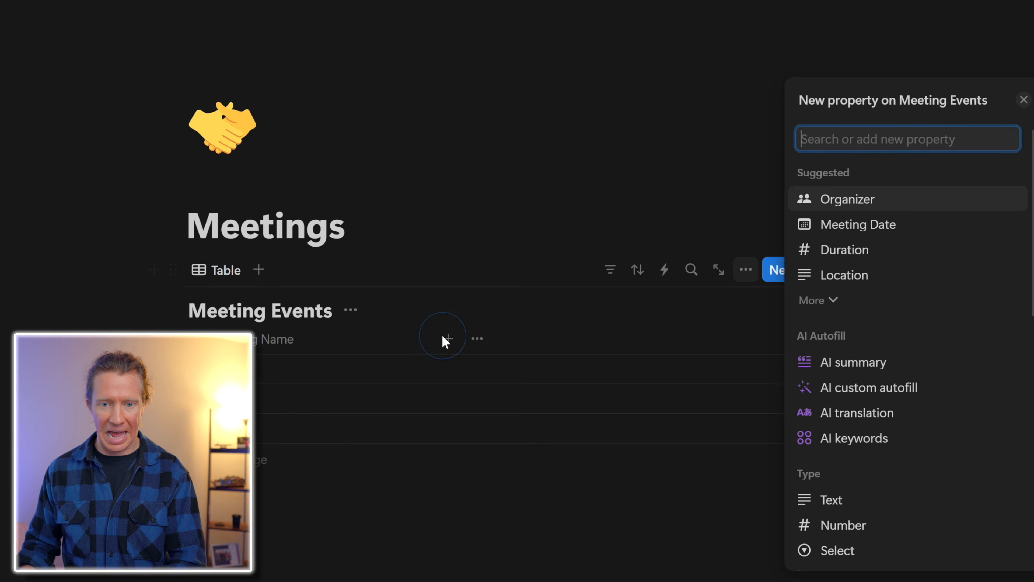
pyautogui.write('date')
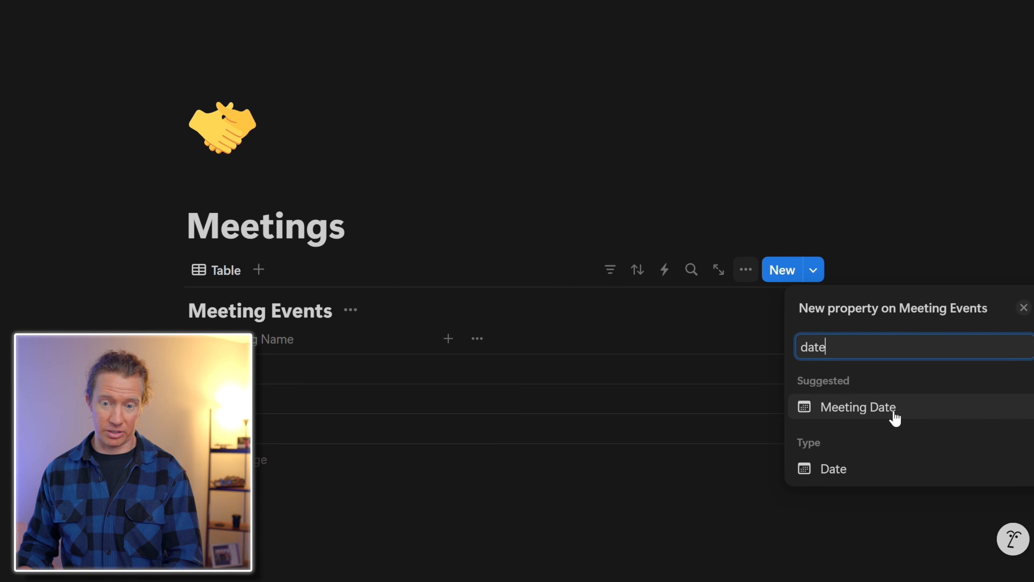
pyautogui.click(894, 417)
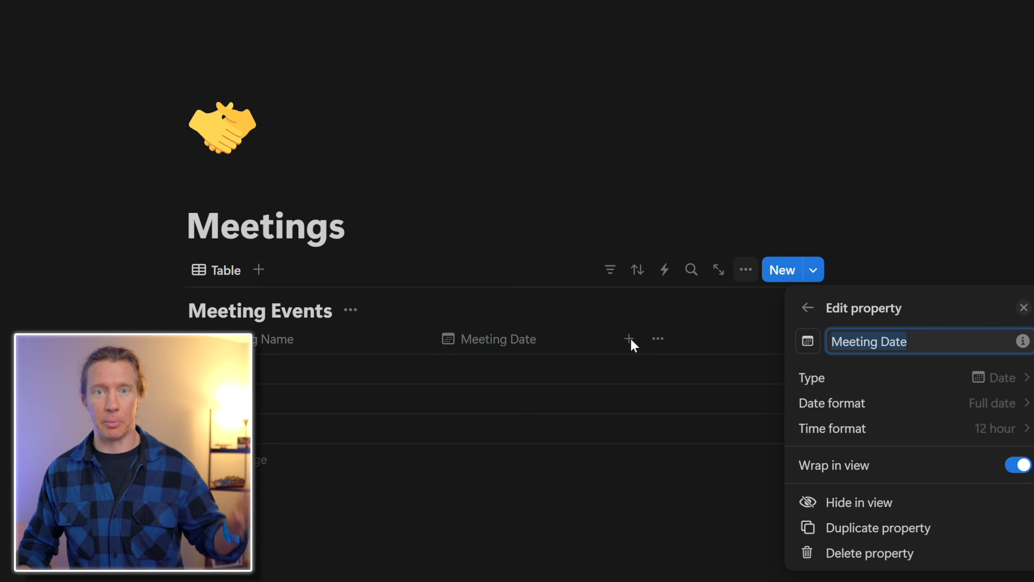
# - Add a Person property of type Person to the Meeting Events table
pyautogui.click(631, 346)
pyautogui.click(631, 346)
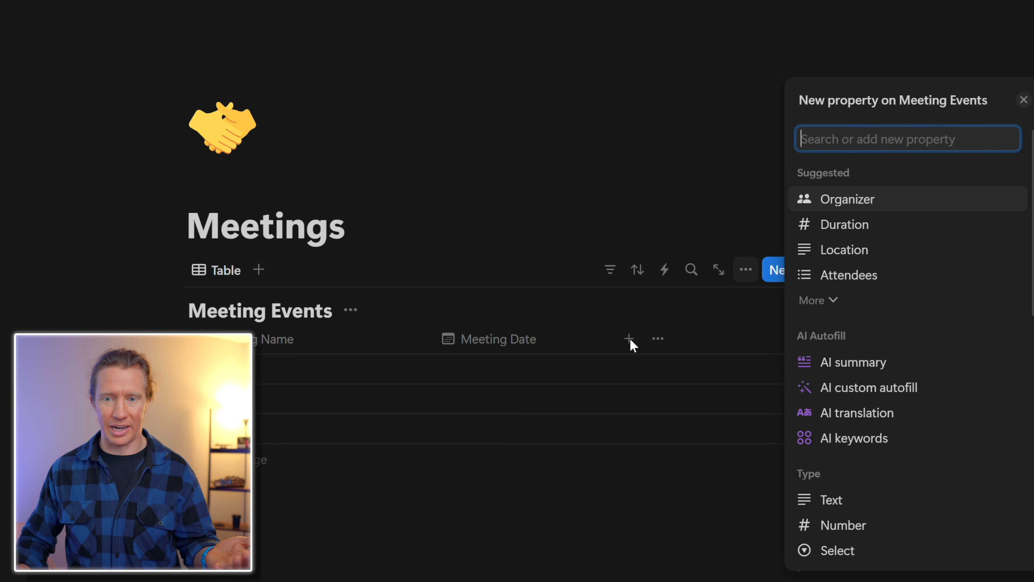
pyautogui.write('Person')
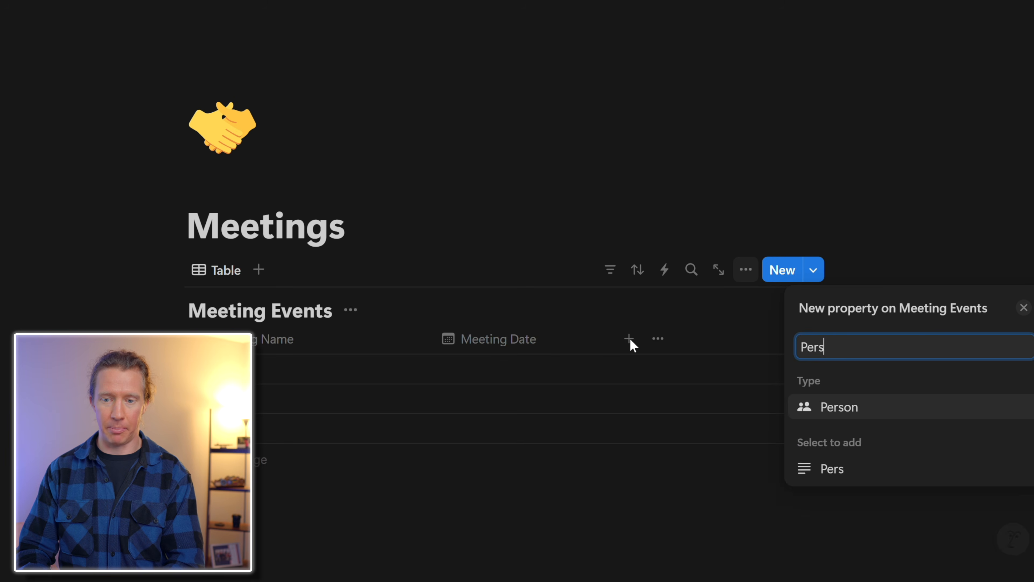
pyautogui.click(829, 412)
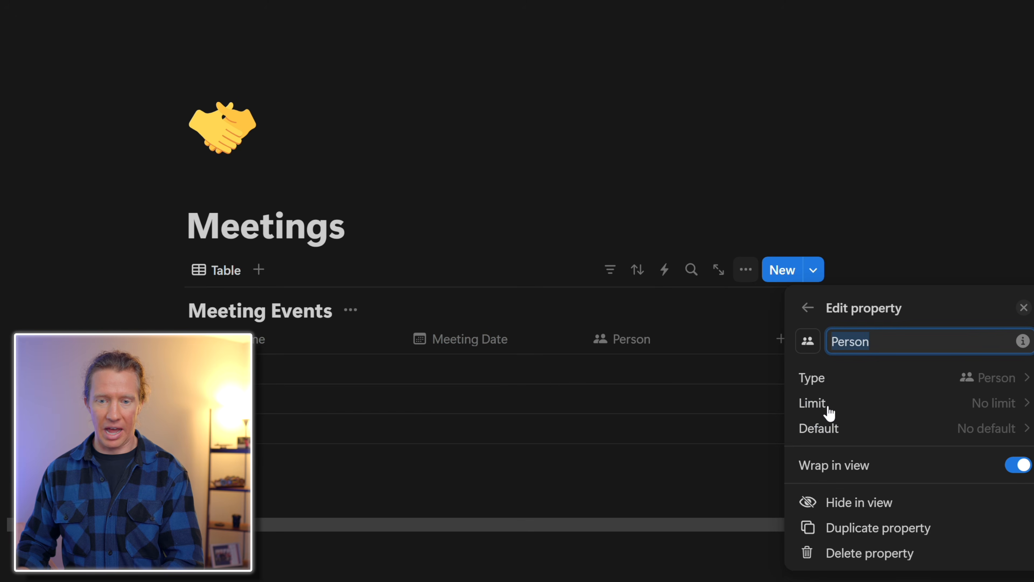
# - Name the first entry of the Meeting Events table Meeting #1
pyautogui.press('Escape')
pyautogui.click(386, 410)
pyautogui.click(281, 364)
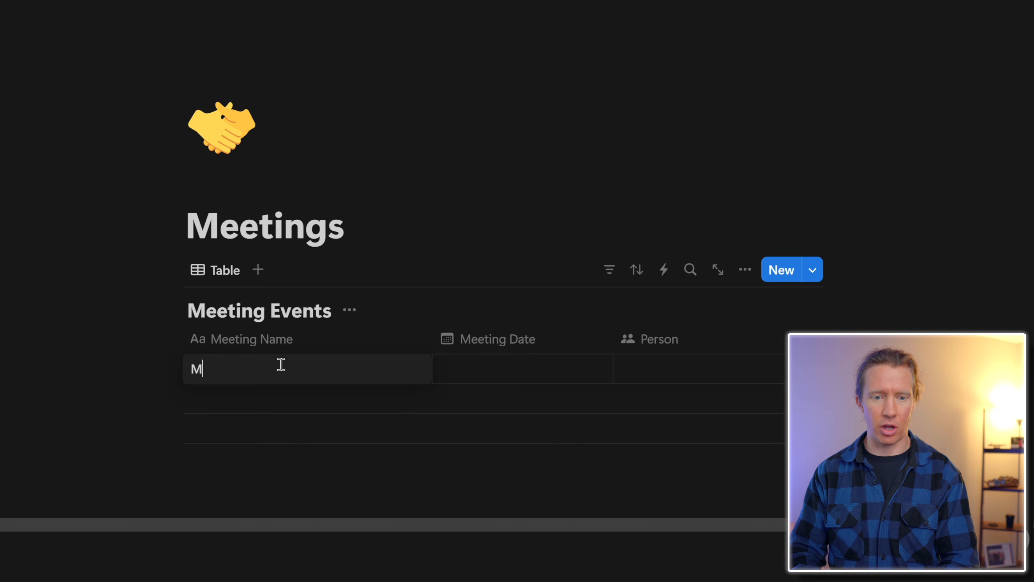
pyautogui.write('Meeting ')
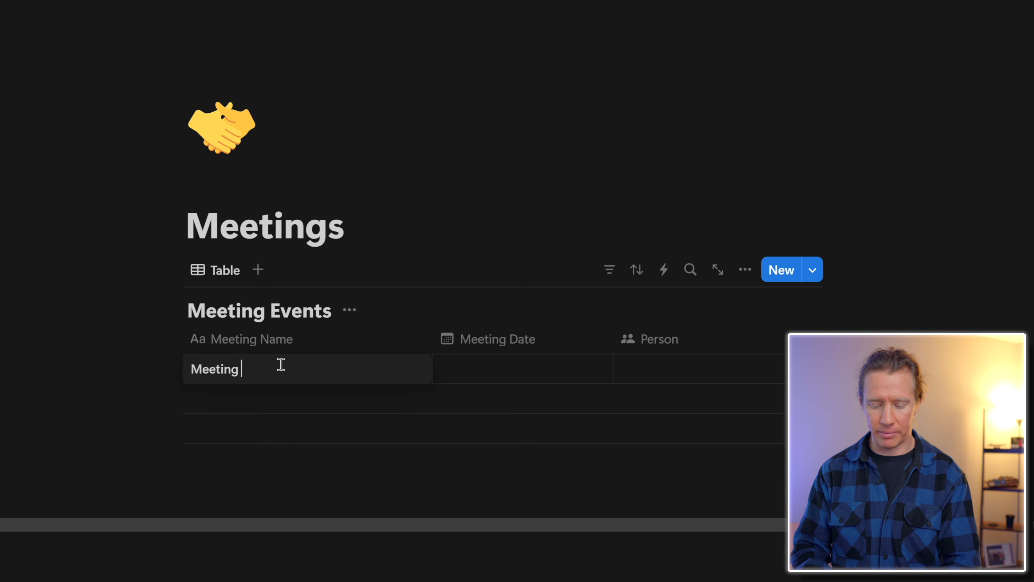
pyautogui.write('#1')
pyautogui.press('Return')
# - Set Meeting #1's date to October 31, 2024 and assign your own account as its person
pyautogui.click(507, 377)
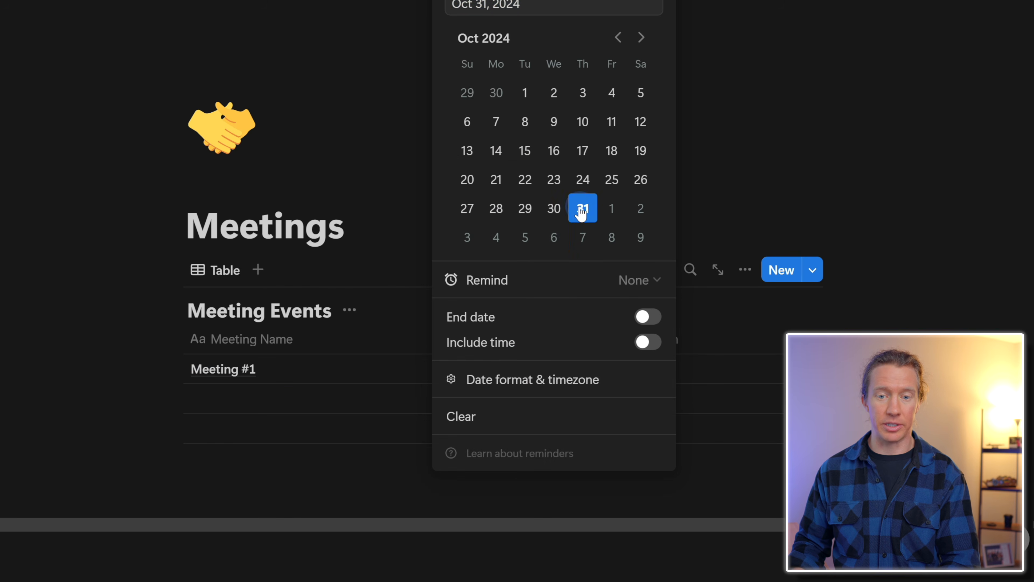
pyautogui.click(582, 209)
pyautogui.click(647, 368)
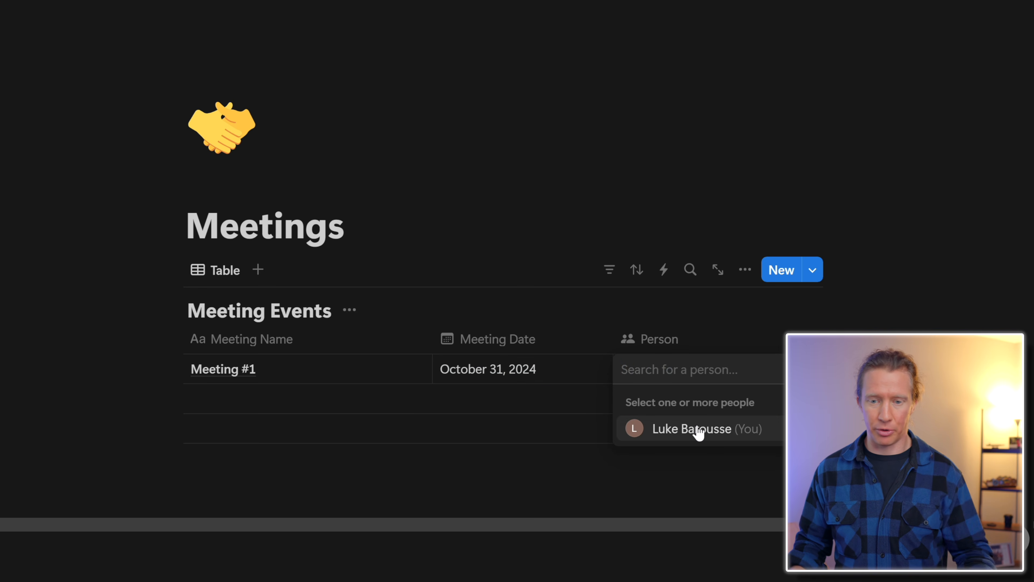
pyautogui.click(699, 430)
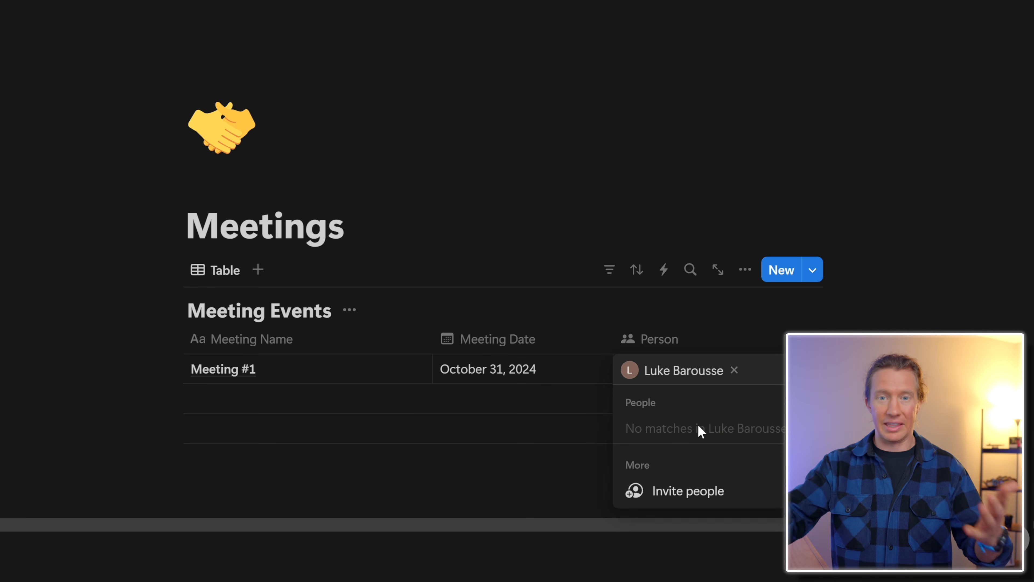
pyautogui.press('Escape')
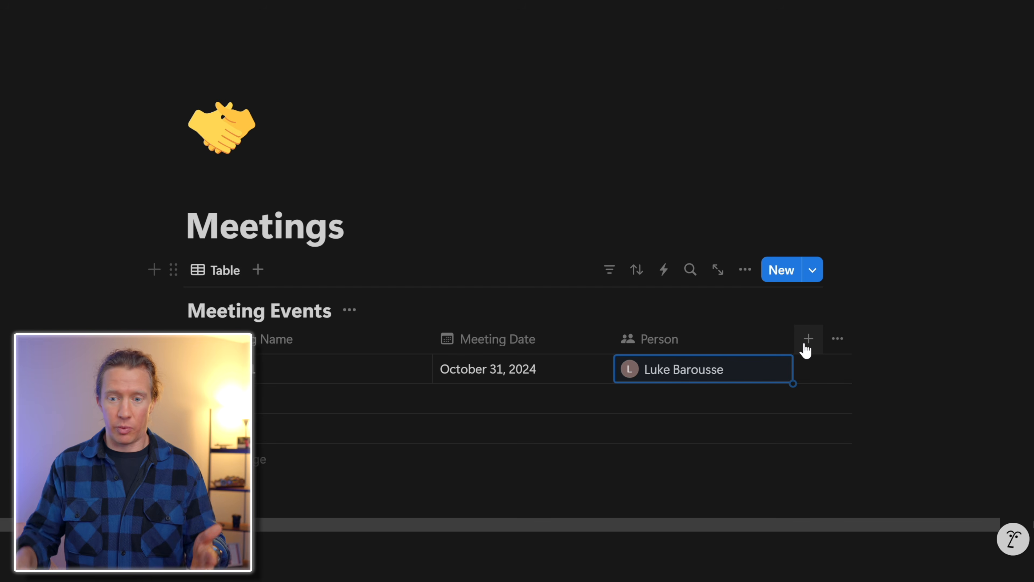
# - Add a Multi-select property to Meeting Events with the options School, Work and Home
pyautogui.click(808, 339)
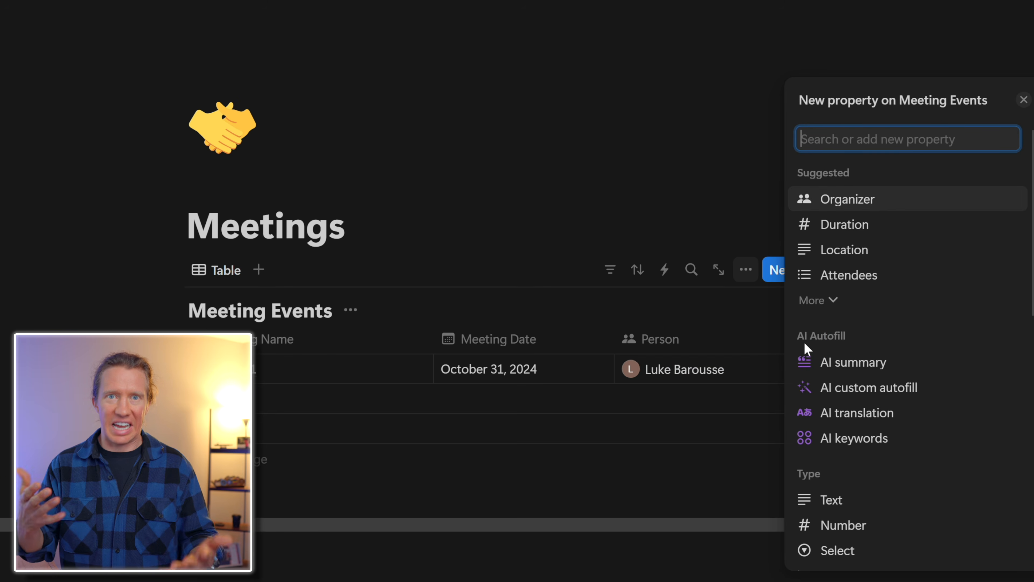
pyautogui.scroll(-5, 865, 387)
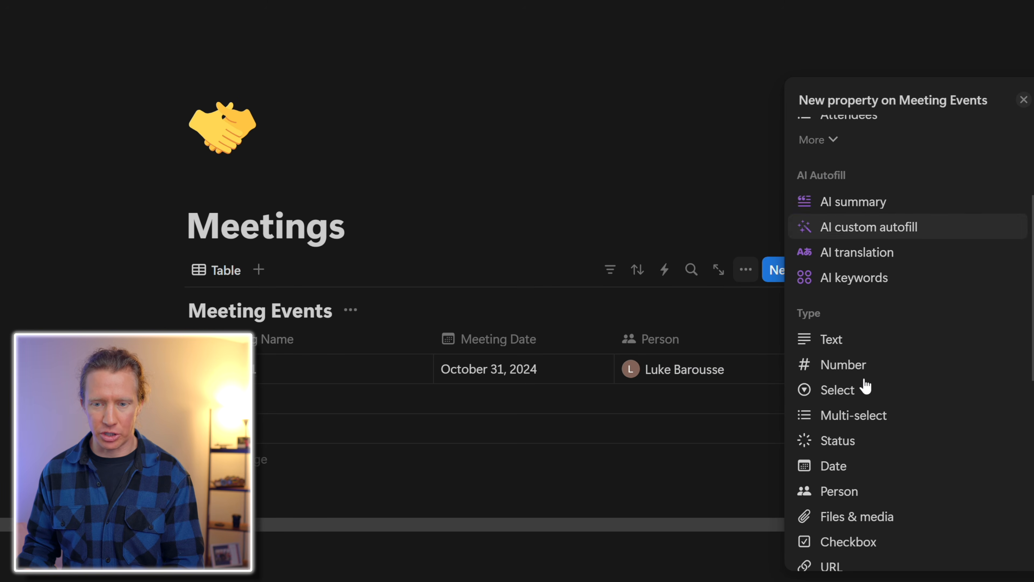
pyautogui.scroll(-3, 865, 386)
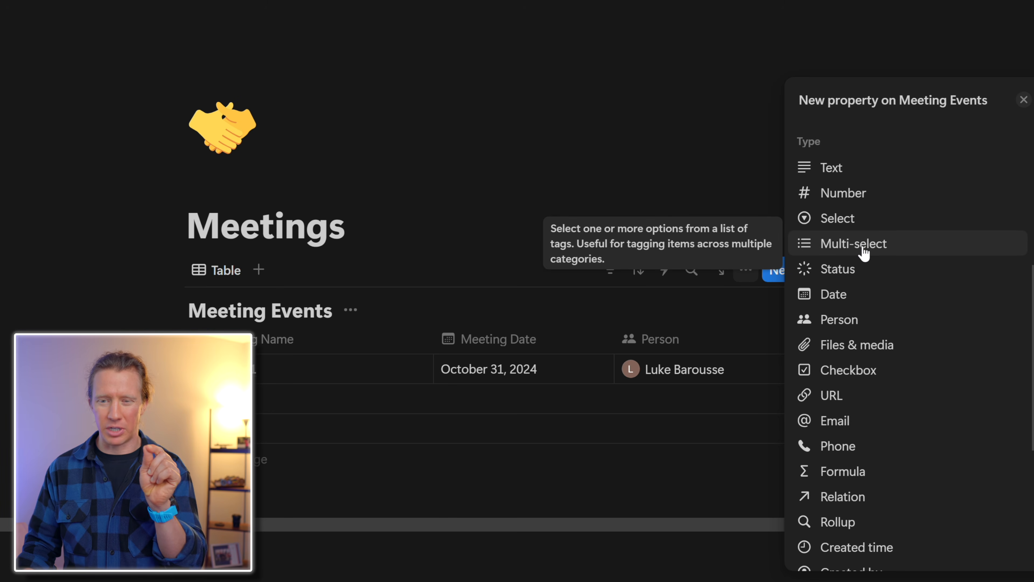
pyautogui.click(864, 249)
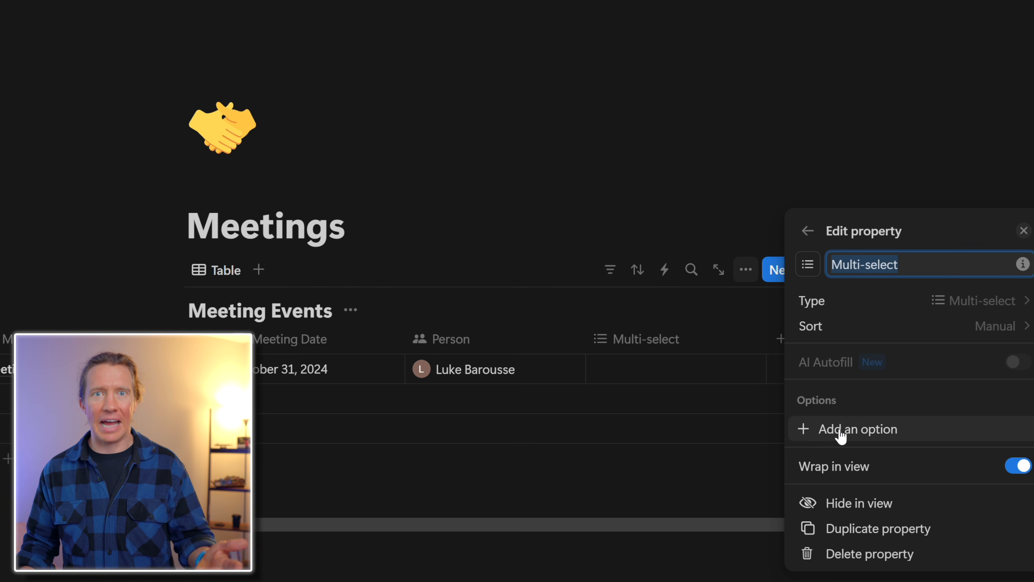
pyautogui.click(840, 430)
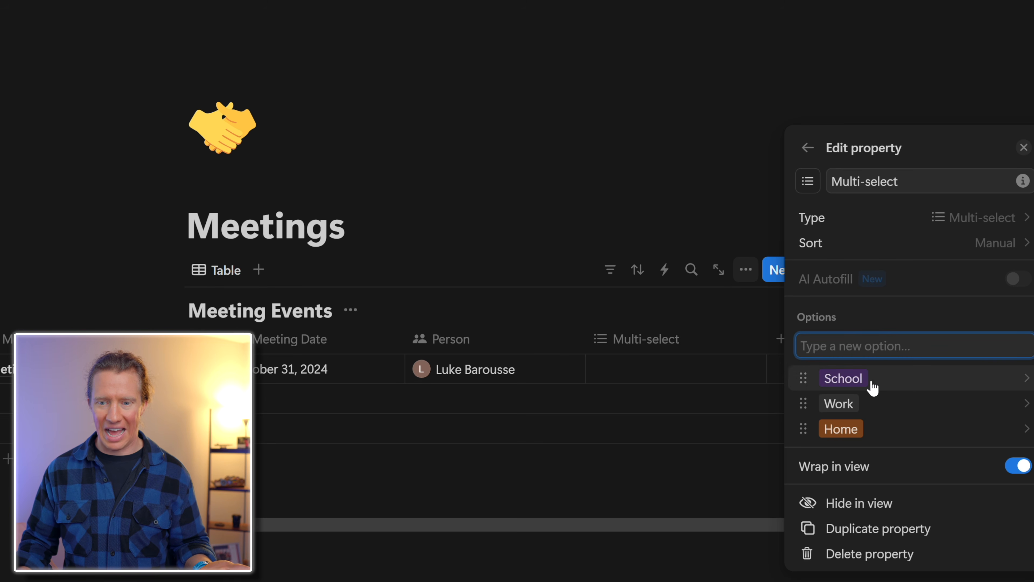
pyautogui.press('Escape')
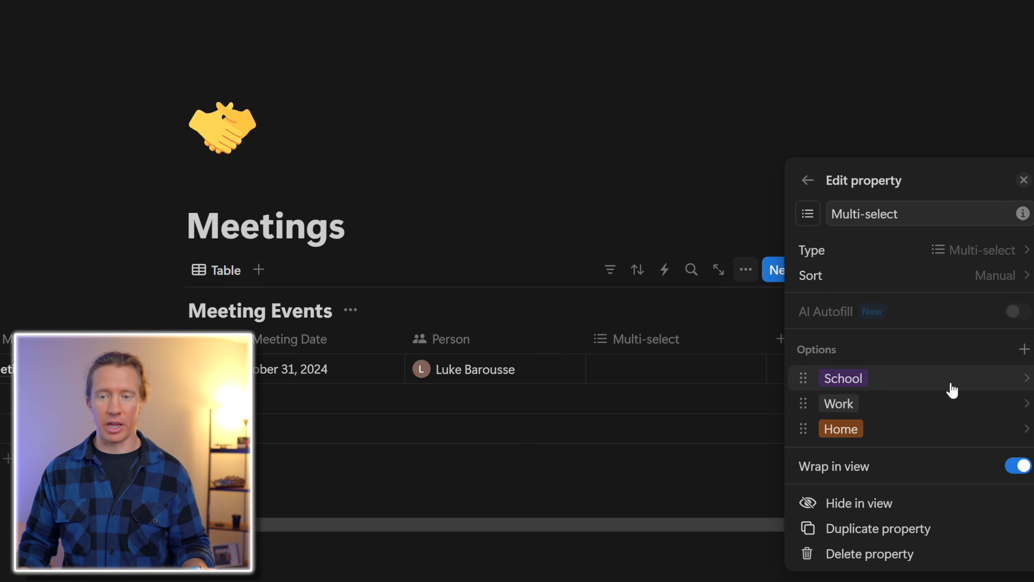
# - Recolour the School option brown and the Work option blue in the Multi-select property
pyautogui.click(952, 391)
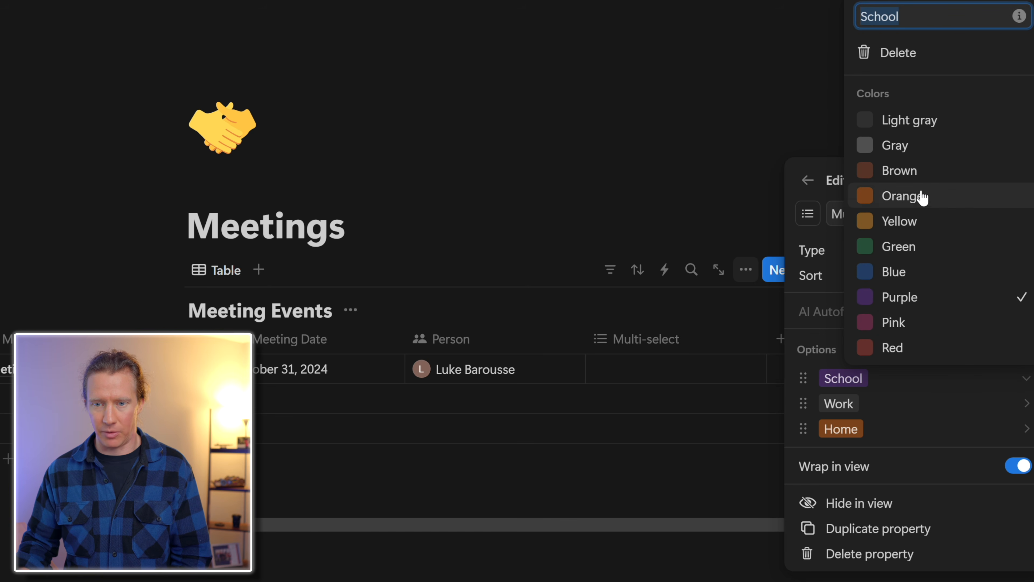
pyautogui.click(919, 173)
pyautogui.click(918, 405)
pyautogui.click(919, 406)
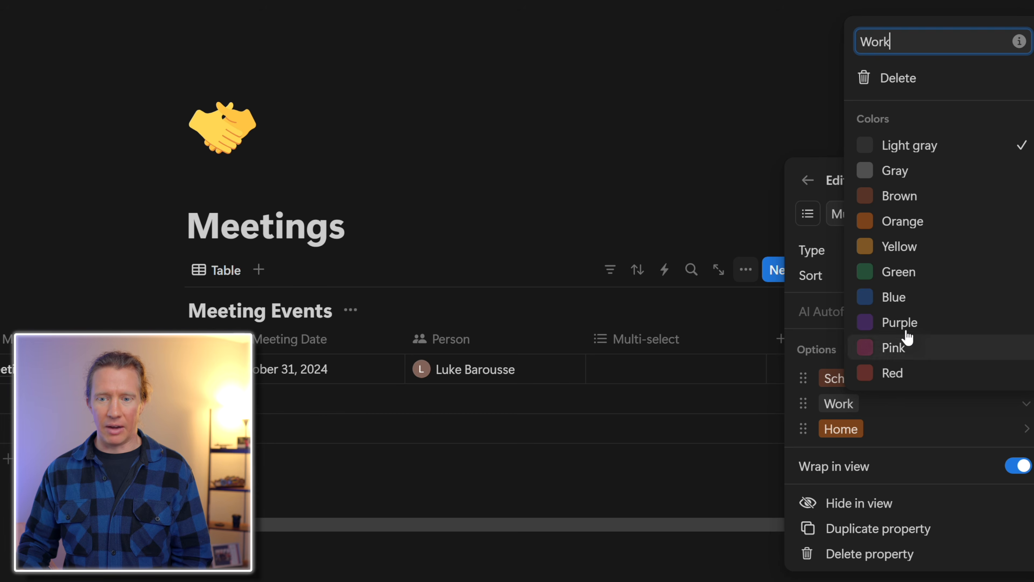
pyautogui.click(907, 302)
pyautogui.press('Escape')
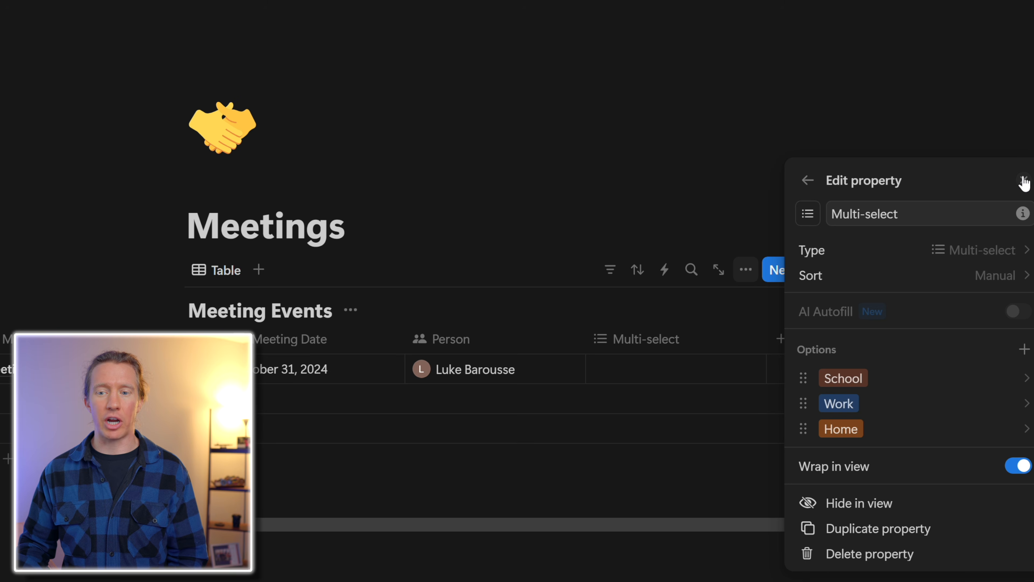
pyautogui.click(1022, 180)
# - Tag Meeting #1 with School, Work and Home in the Multi-select property
pyautogui.hscroll(-5, 792, 369)
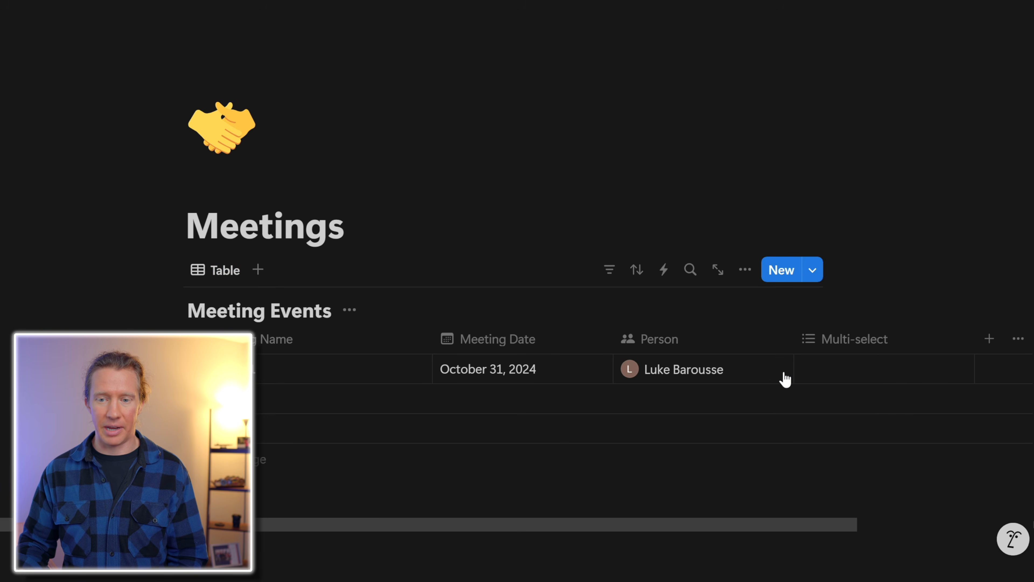
pyautogui.click(894, 369)
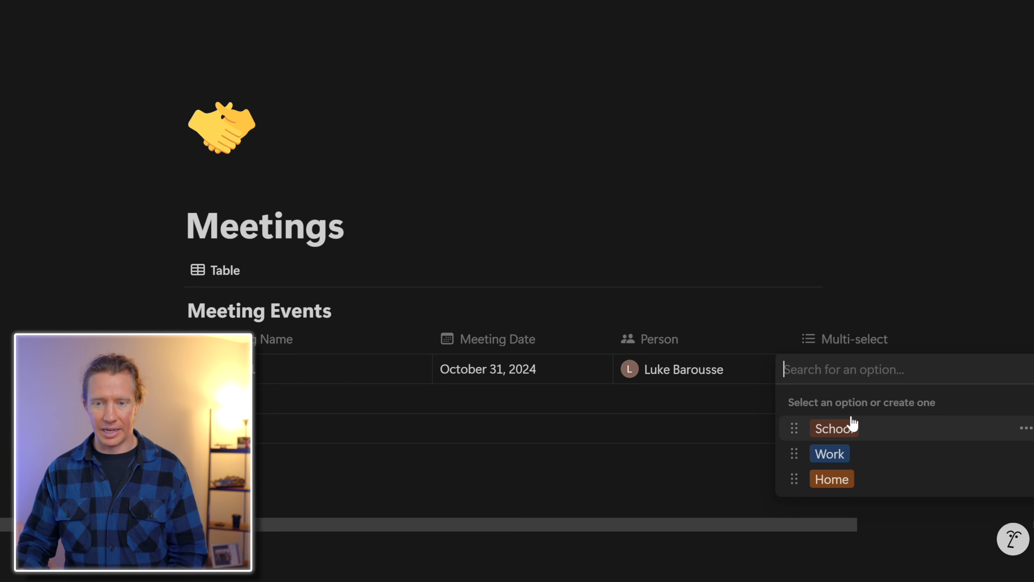
pyautogui.click(841, 428)
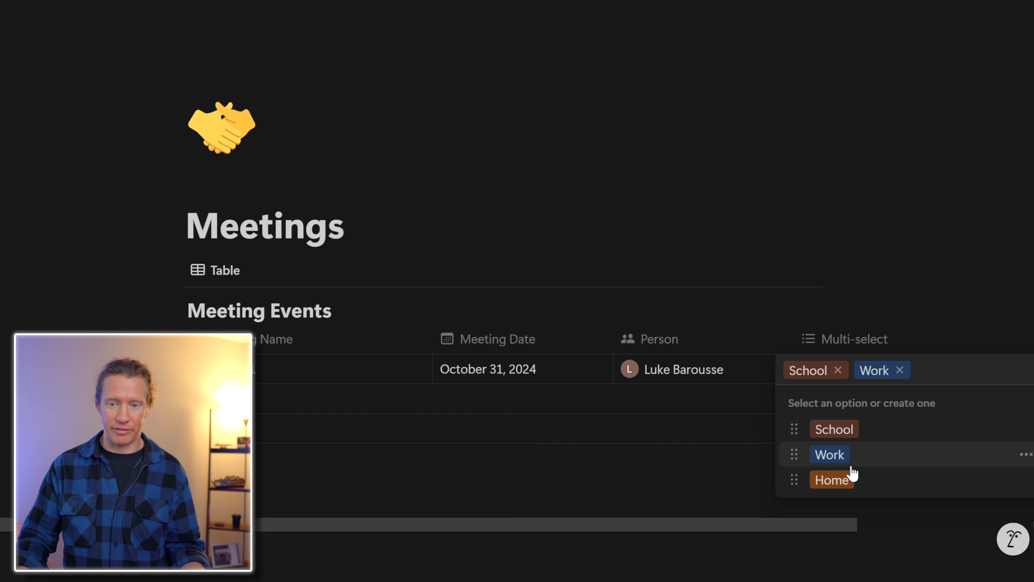
pyautogui.click(845, 481)
pyautogui.press('Escape')
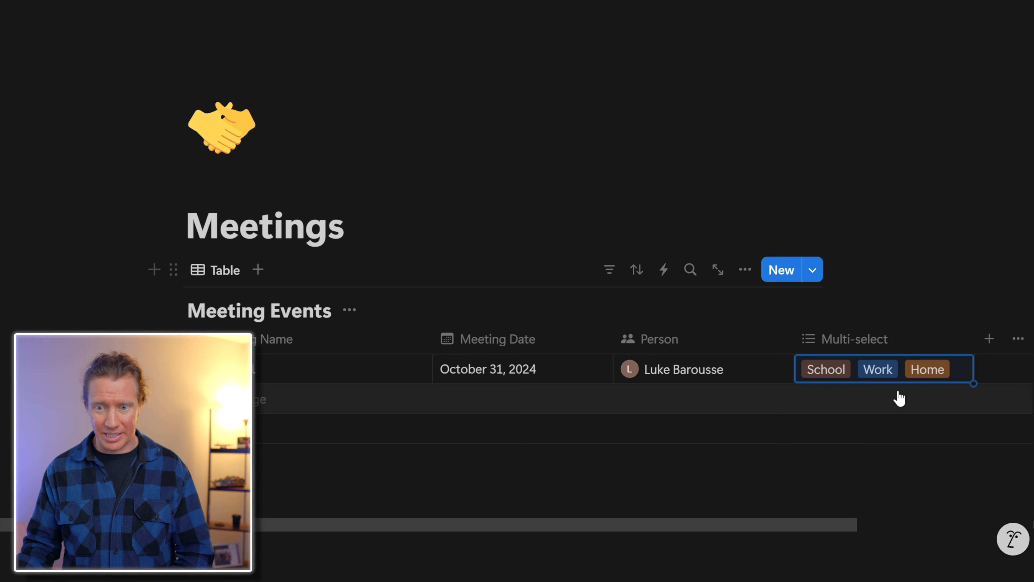
# - Switch the Meetings page to full width, keeping the normal text size
pyautogui.hscroll(5, 908, 394)
pyautogui.hscroll(-5, 833, 382)
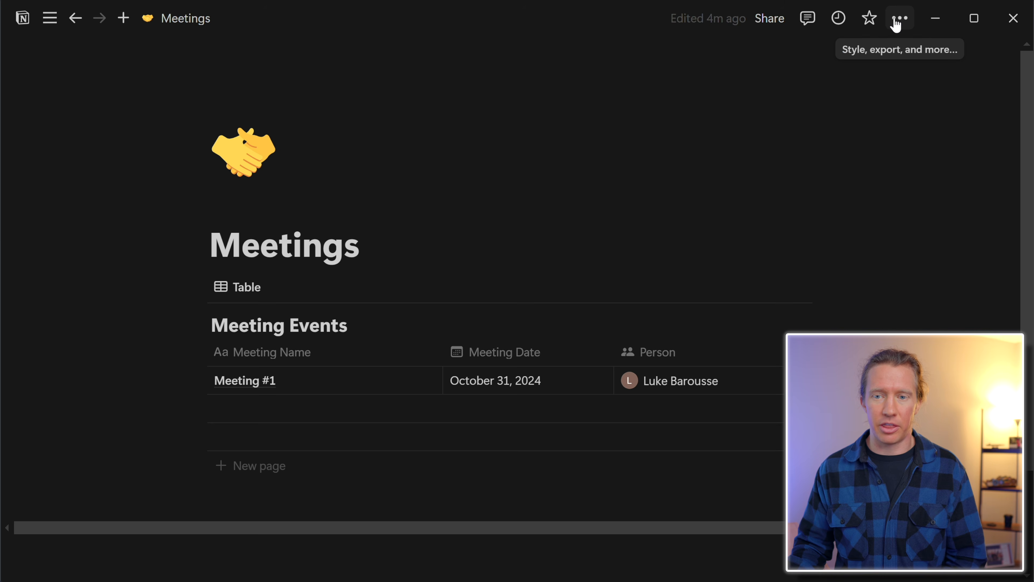
pyautogui.click(900, 19)
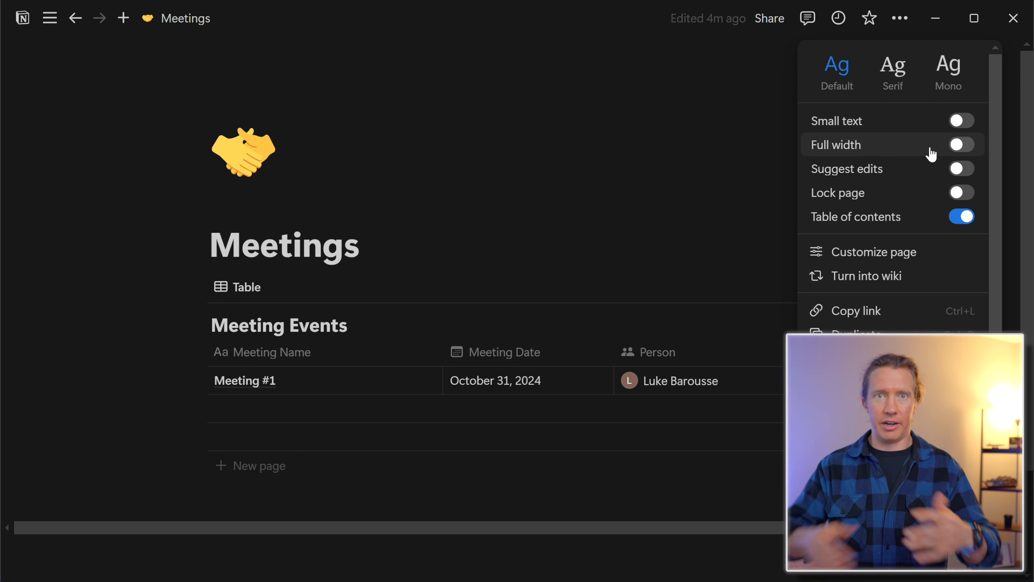
pyautogui.click(960, 121)
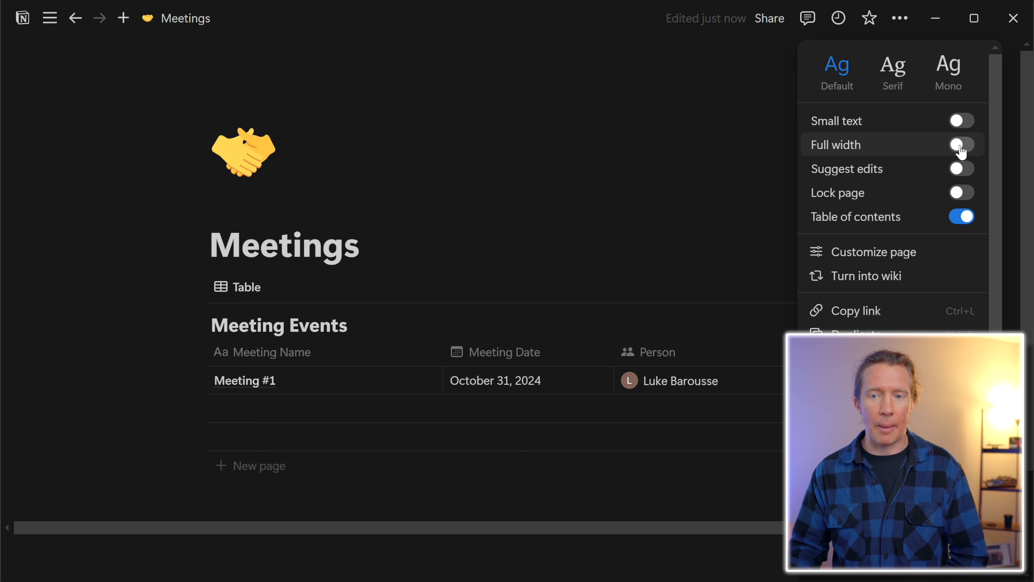
pyautogui.click(961, 146)
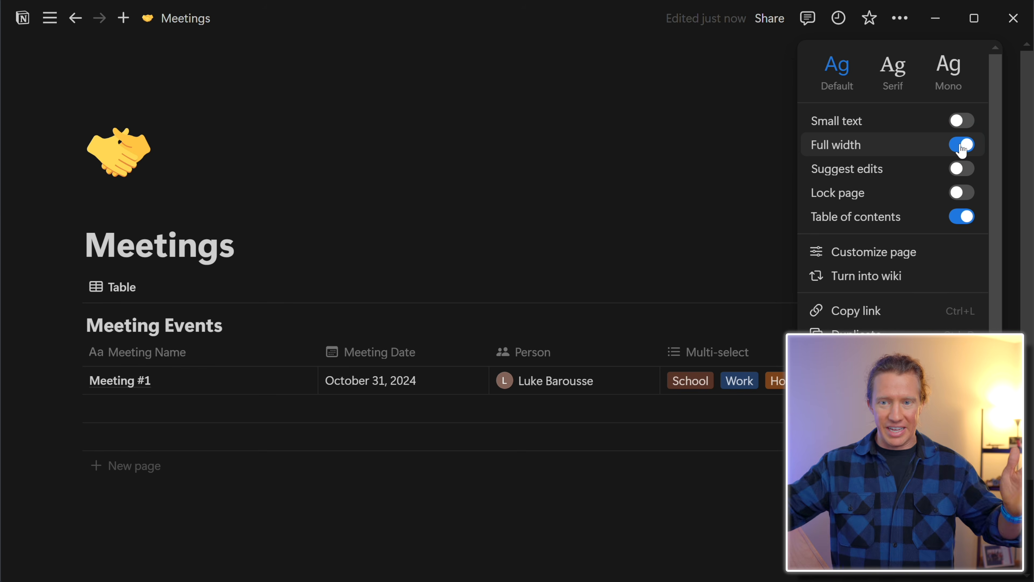
pyautogui.click(702, 154)
# - Rename the Multi-select property to About
pyautogui.click(723, 357)
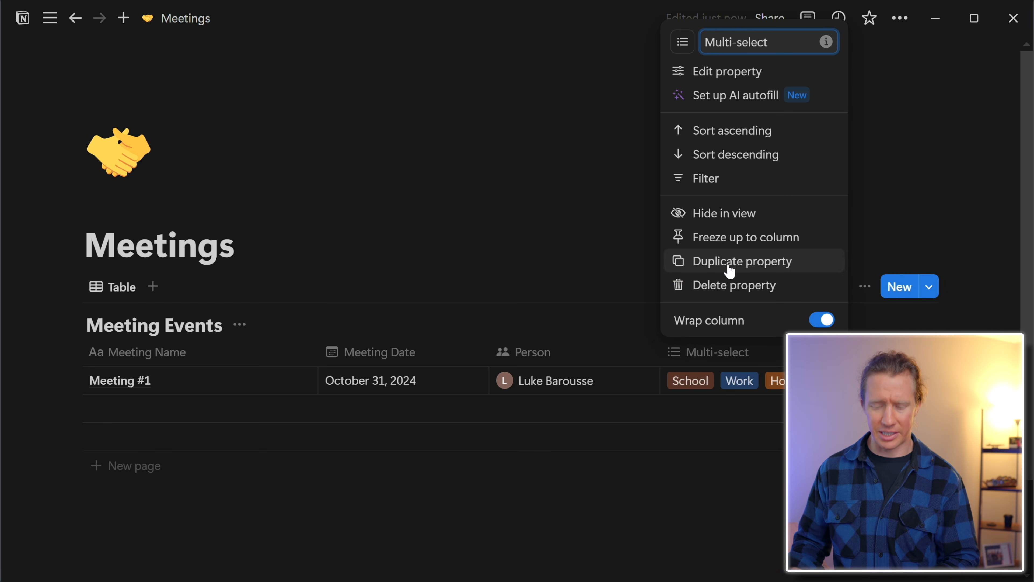
pyautogui.press('BackSpace')
pyautogui.press('BackSpace')
pyautogui.press('BackSpace')
pyautogui.press('BackSpace')
pyautogui.write('About')
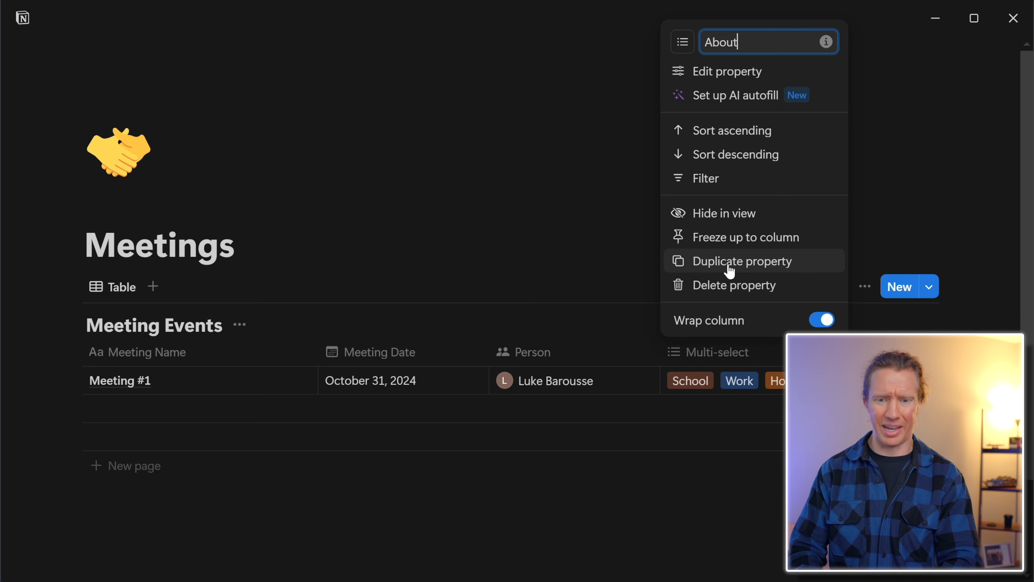
pyautogui.press('Return')
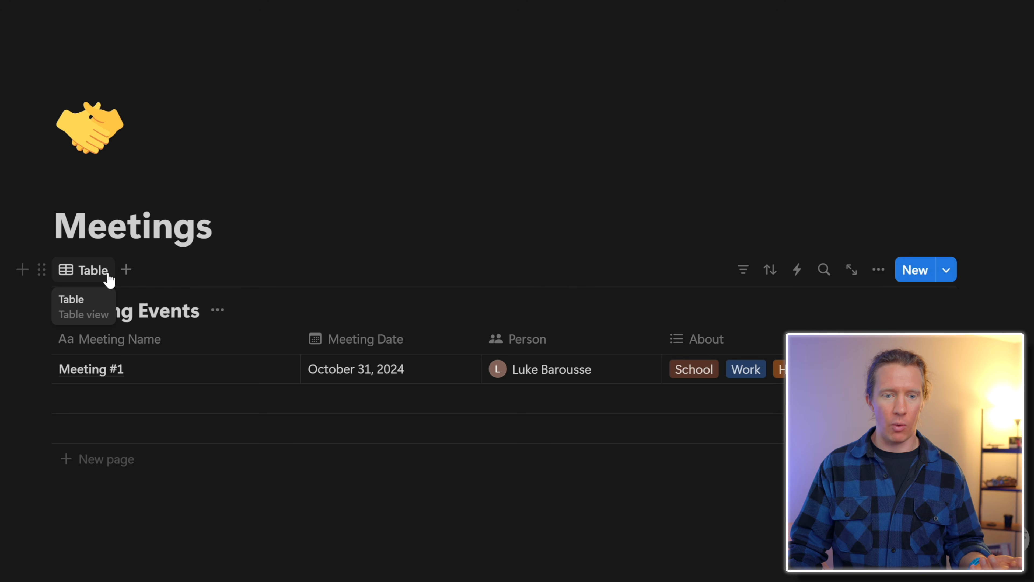
# - Add a Calendar view to the Meeting Events database and look over its month layout
pyautogui.click(127, 270)
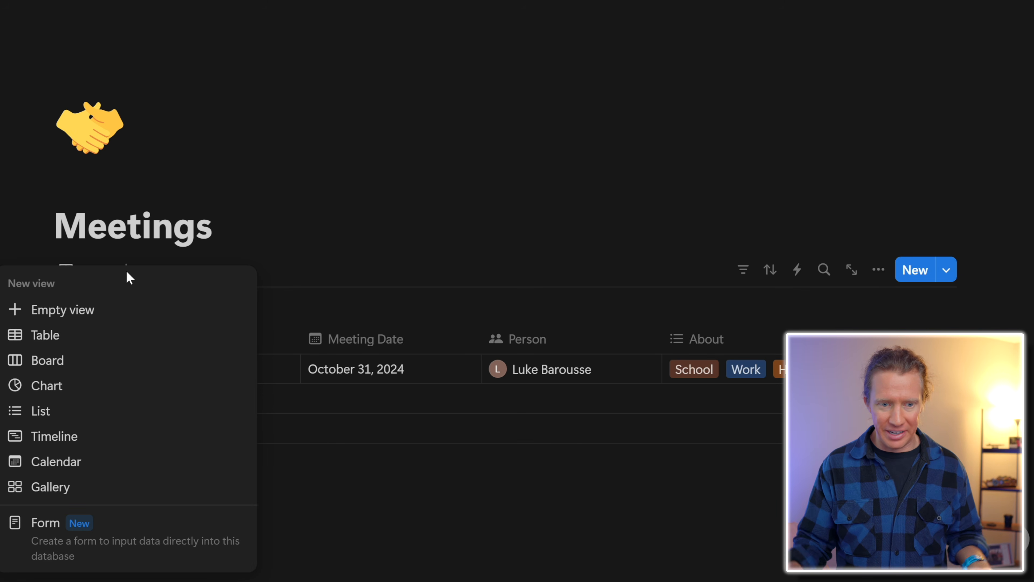
pyautogui.click(73, 460)
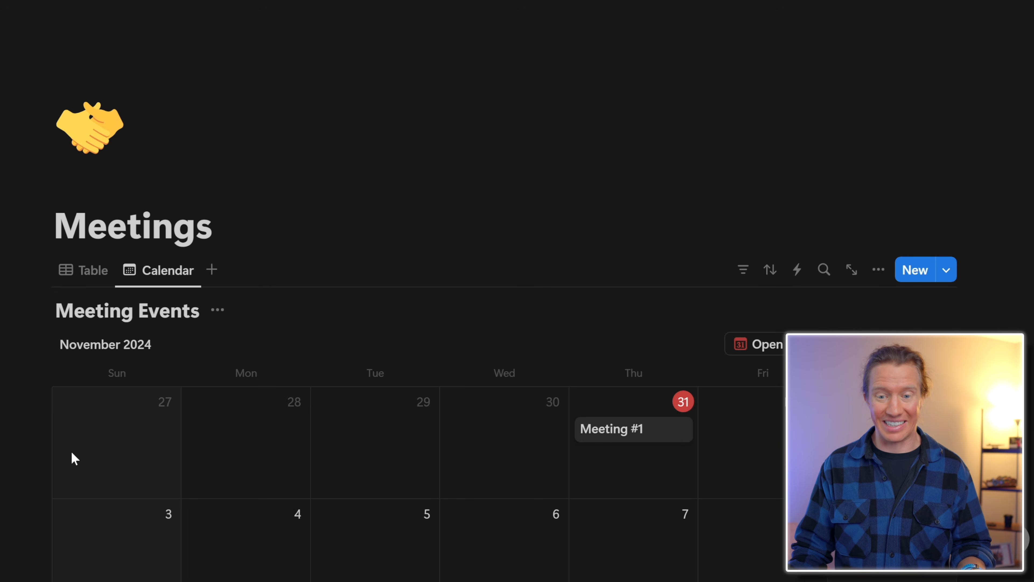
pyautogui.scroll(-5, 272, 397)
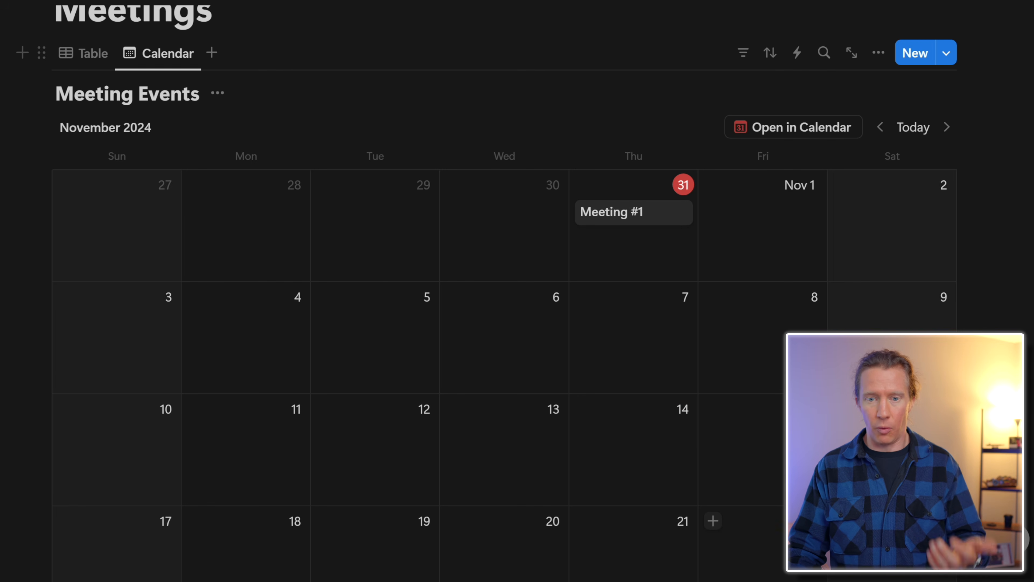
pyautogui.scroll(5, 212, 278)
# - Add a Board view to the Meeting Events database
pyautogui.click(212, 269)
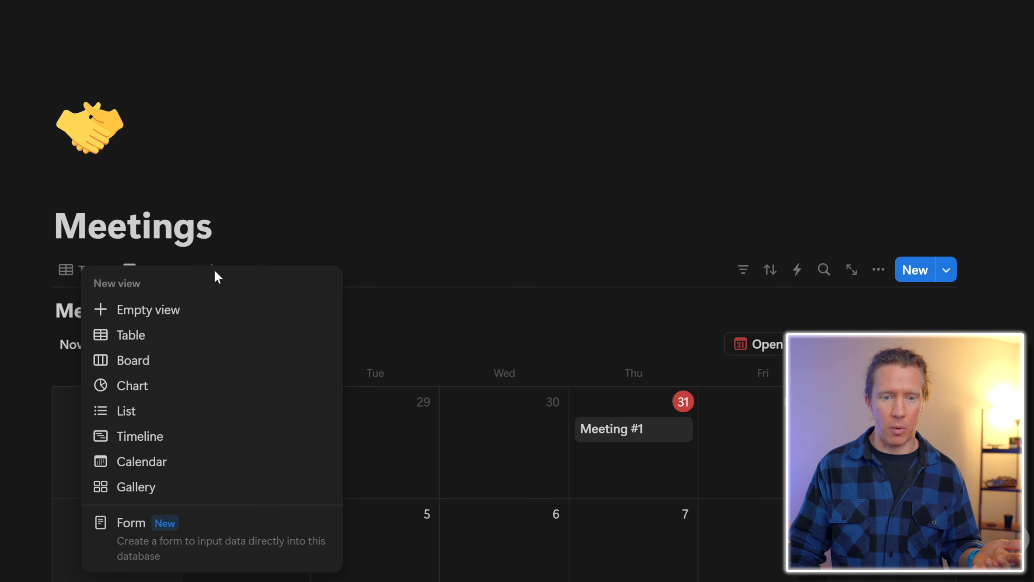
pyautogui.click(165, 360)
pyautogui.scroll(-1, 213, 354)
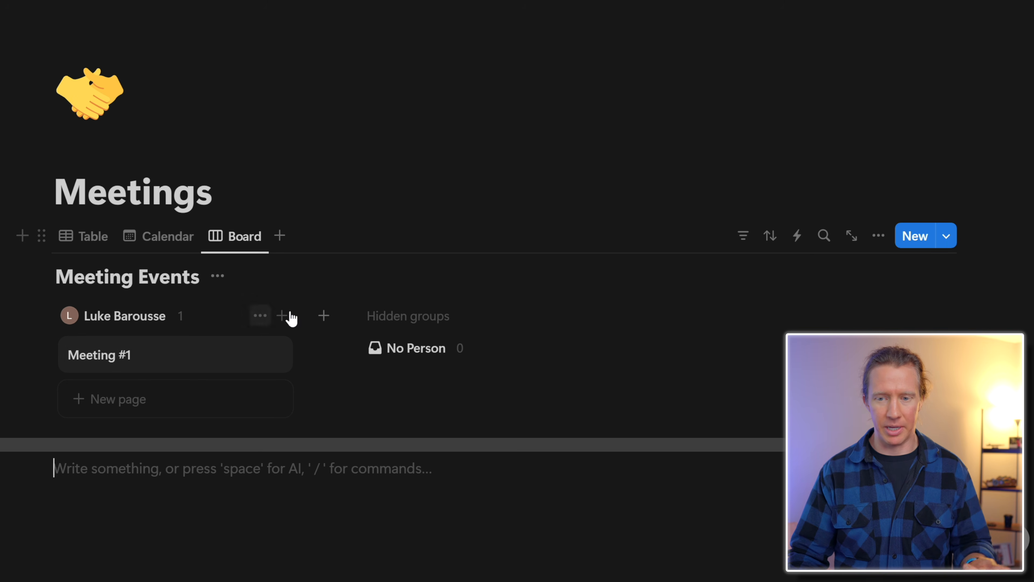
# - Group the Meeting Events board by the About property
pyautogui.click(879, 242)
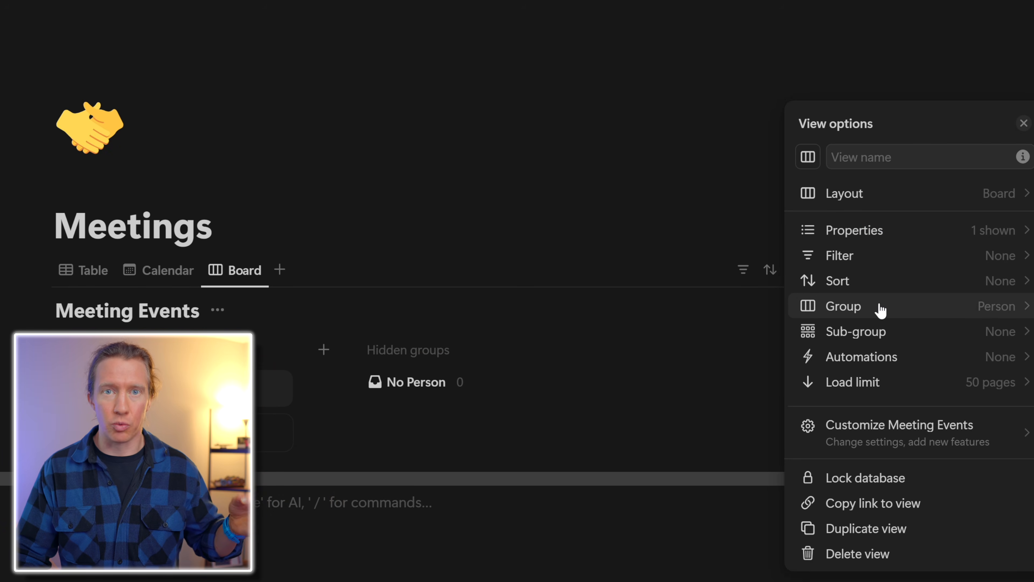
pyautogui.click(880, 306)
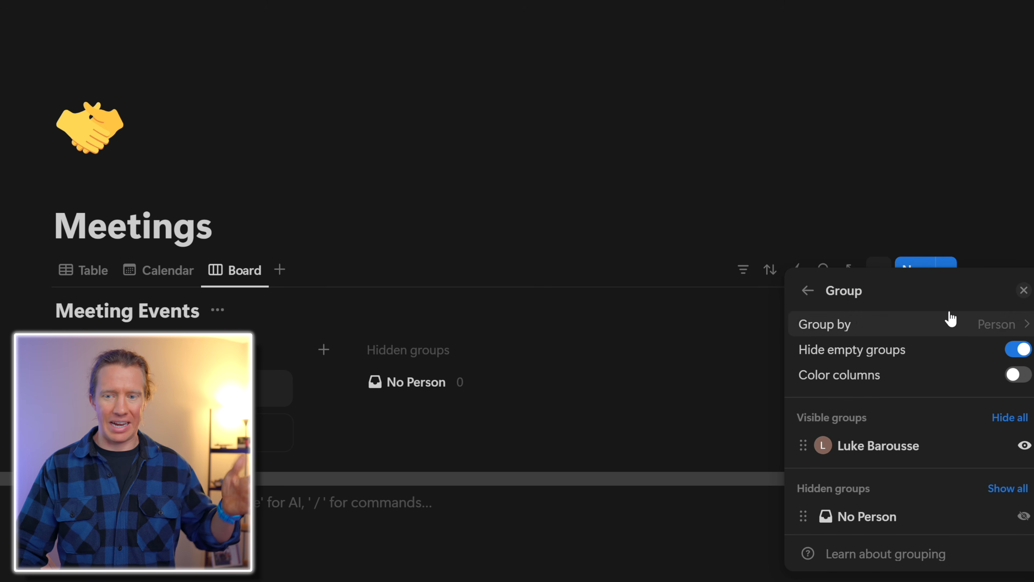
pyautogui.click(978, 315)
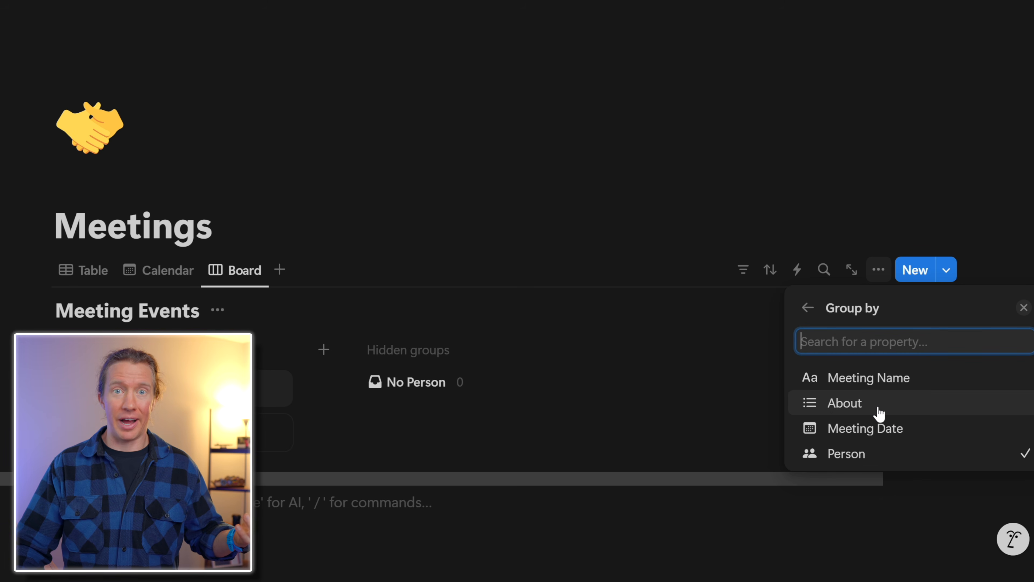
pyautogui.click(878, 408)
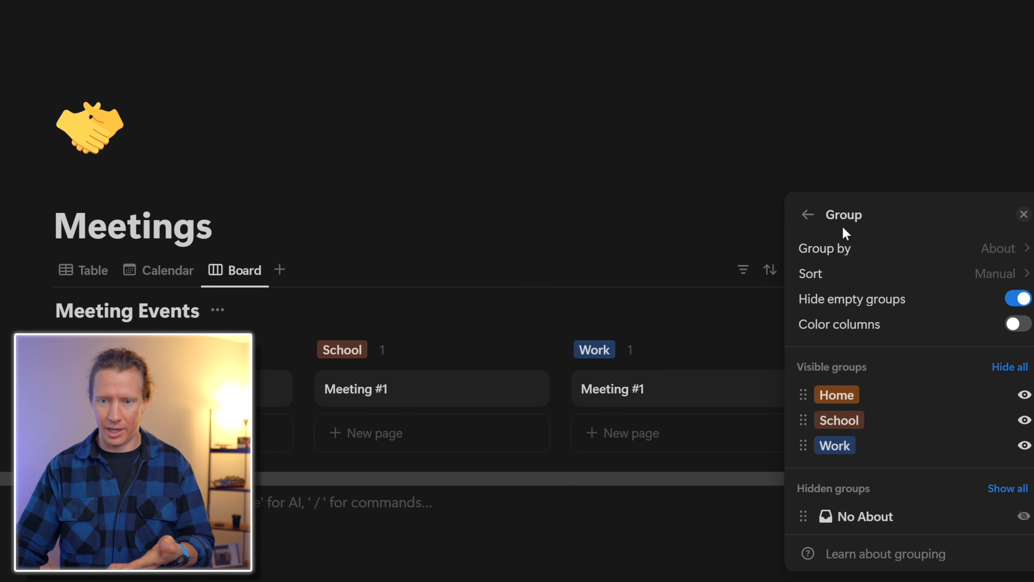
# - Close the board's grouping settings and switch Meeting Events back to the Table view
pyautogui.click(808, 216)
pyautogui.click(362, 245)
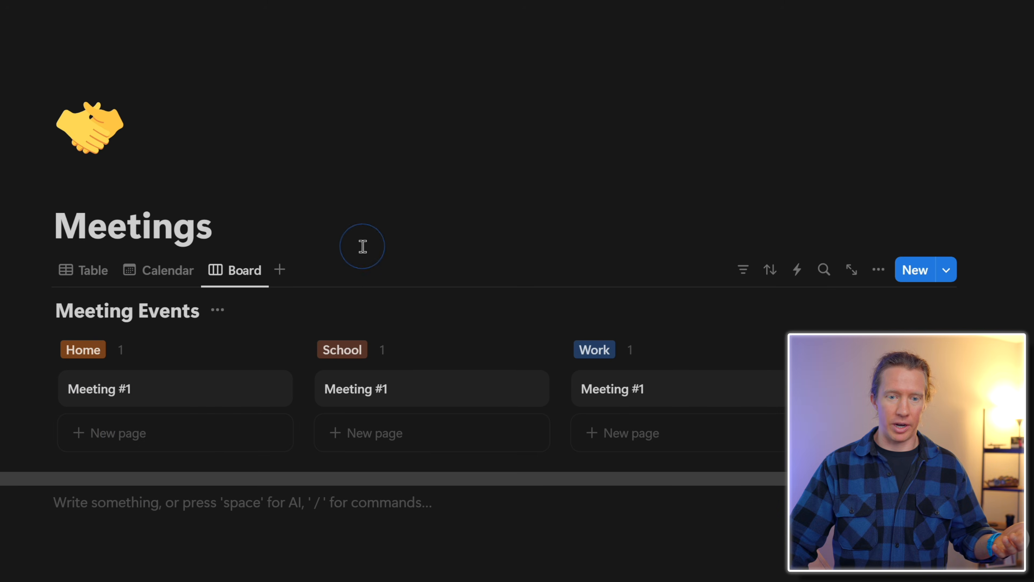
pyautogui.click(76, 279)
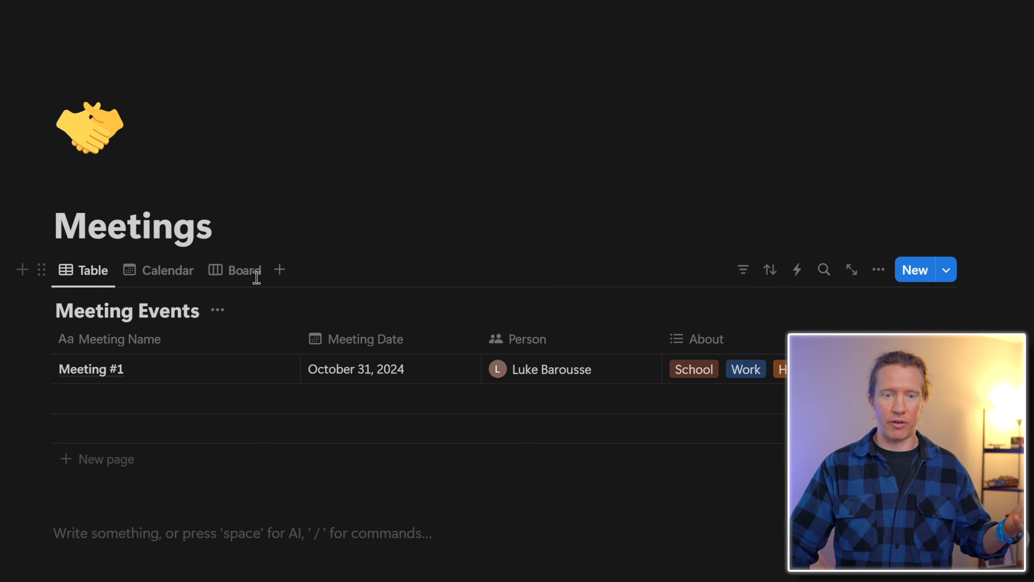
pyautogui.click(246, 271)
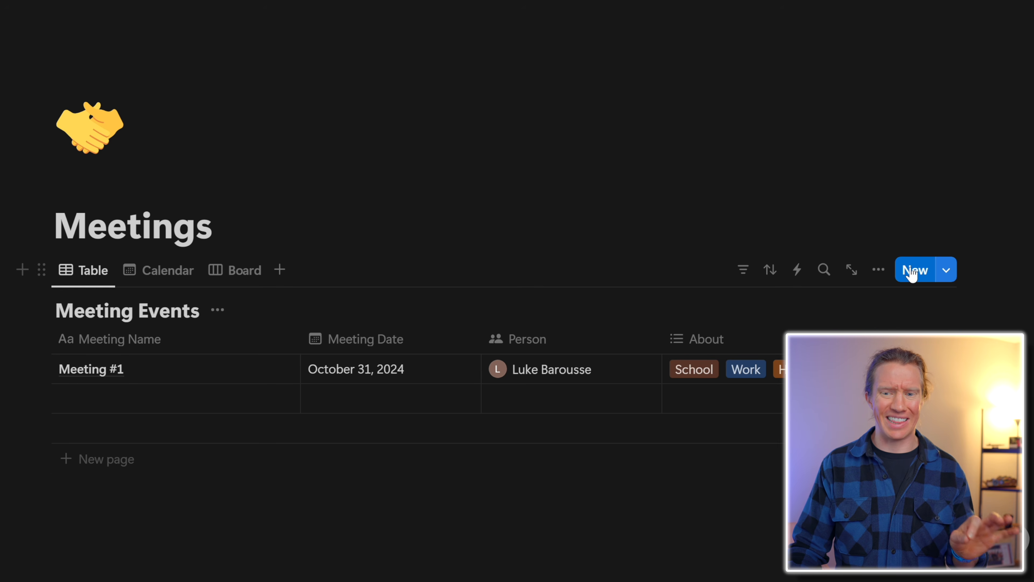
# - Add a Meeting #2 entry dated October 31, 2024, with the account owner as Person and About set to Work
pyautogui.click(912, 272)
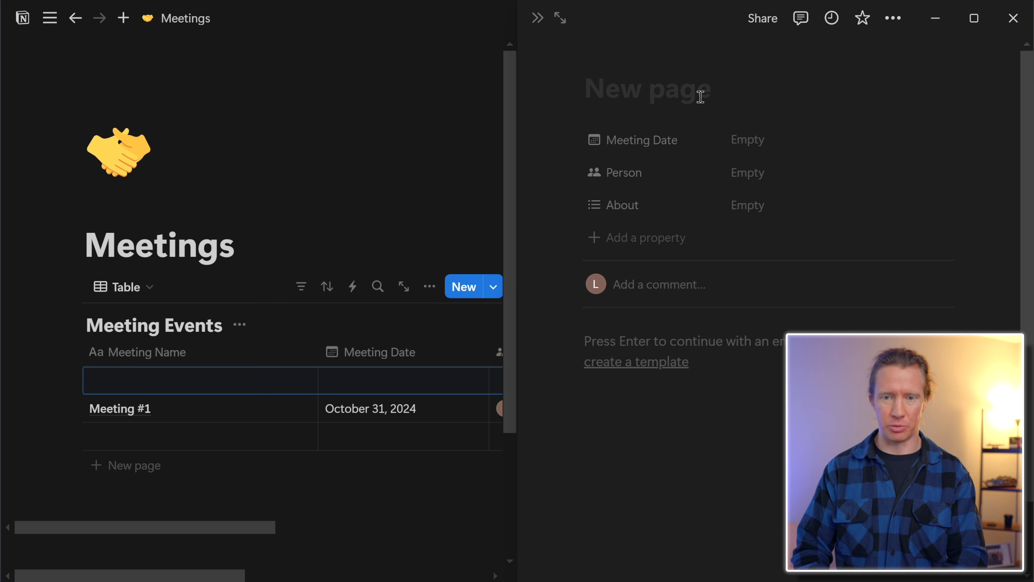
pyautogui.write('Meeting')
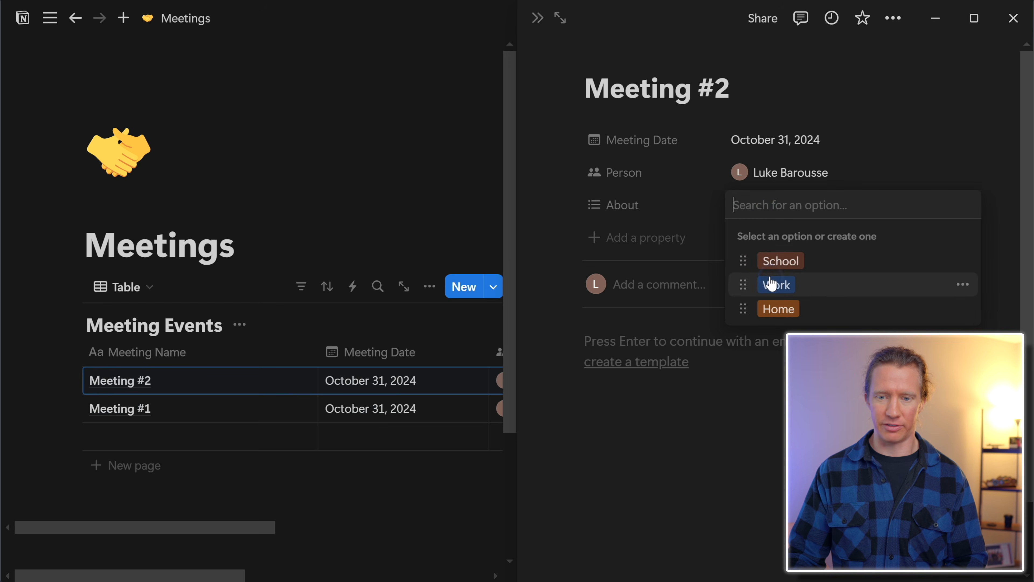
pyautogui.click(769, 284)
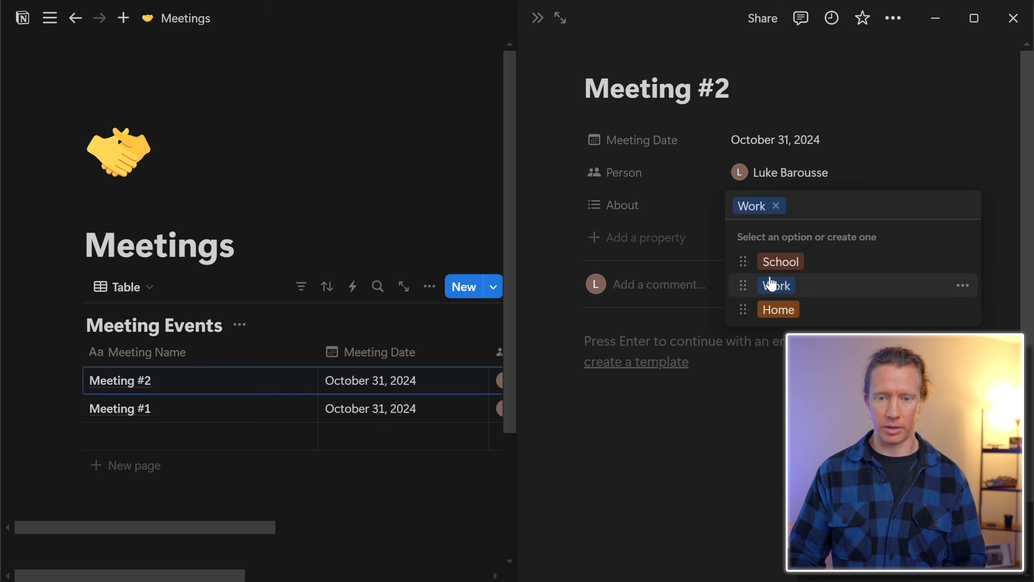
pyautogui.press('Escape')
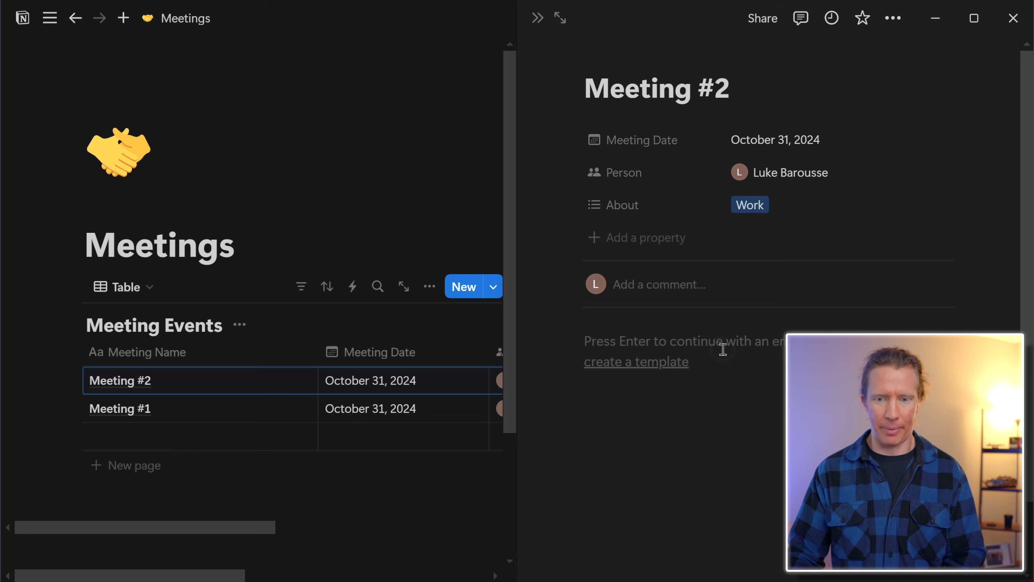
# - Add a To Do List heading to the Meeting #2 page with checkboxes Task #1, Task #2 and Task #3
pyautogui.click(723, 349)
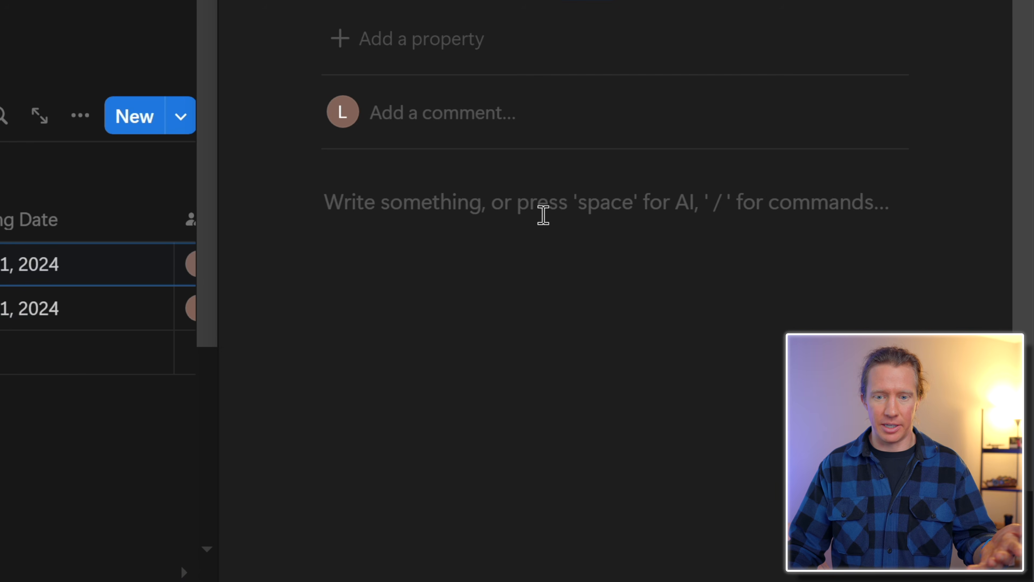
pyautogui.write('# ')
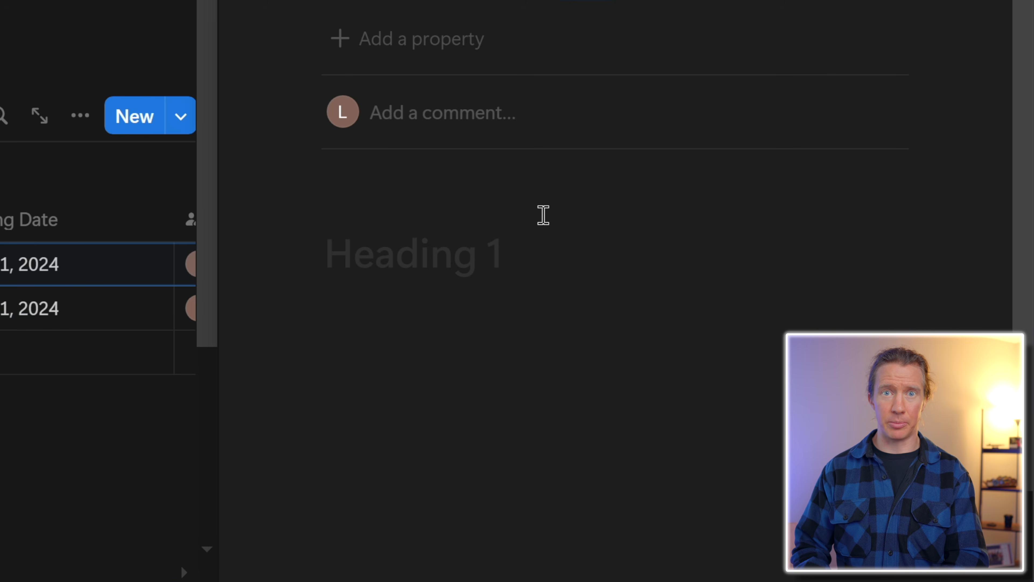
pyautogui.write('To Do List')
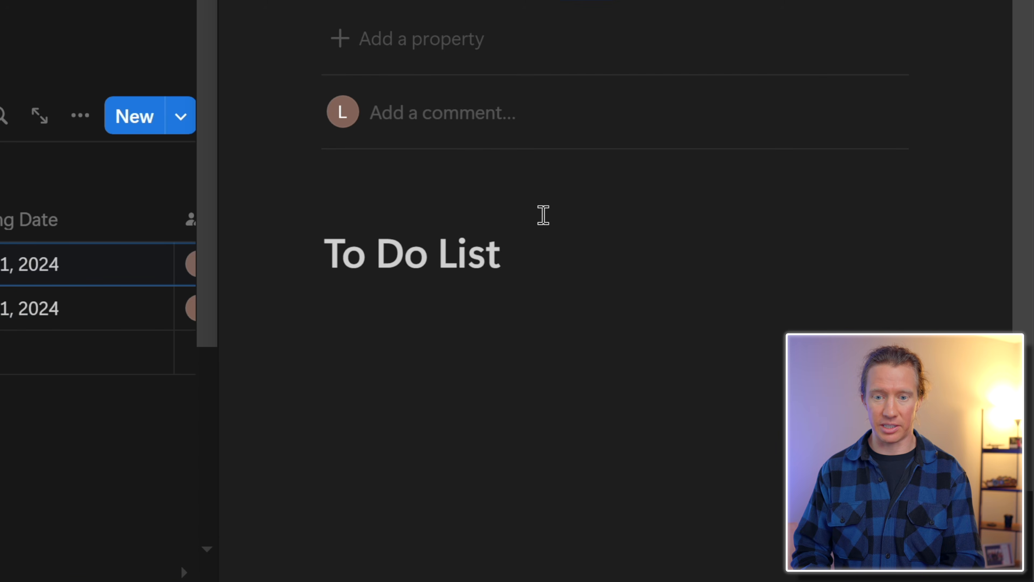
pyautogui.press('Return')
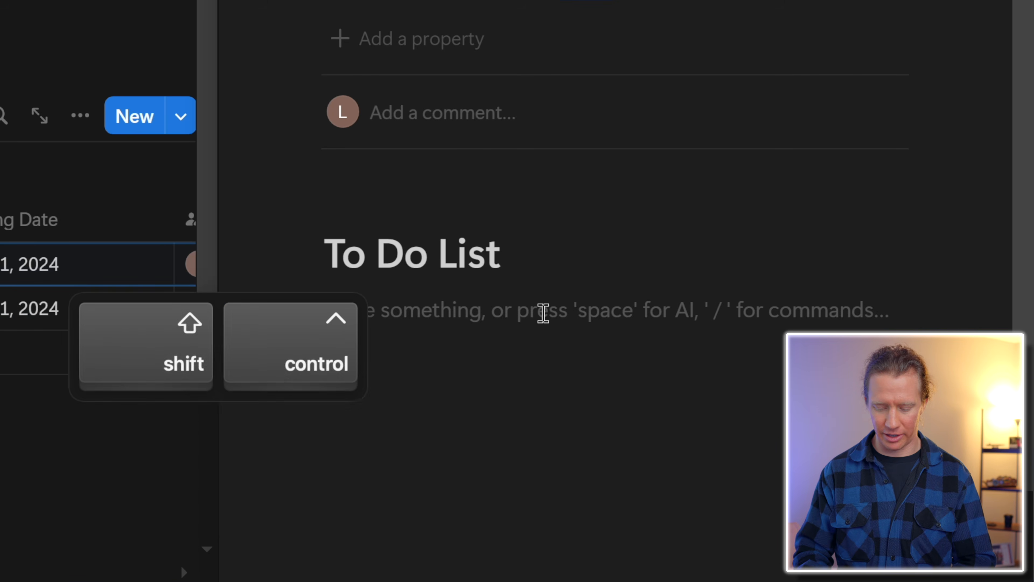
pyautogui.hotkey('ctrl', 'shift', '4')
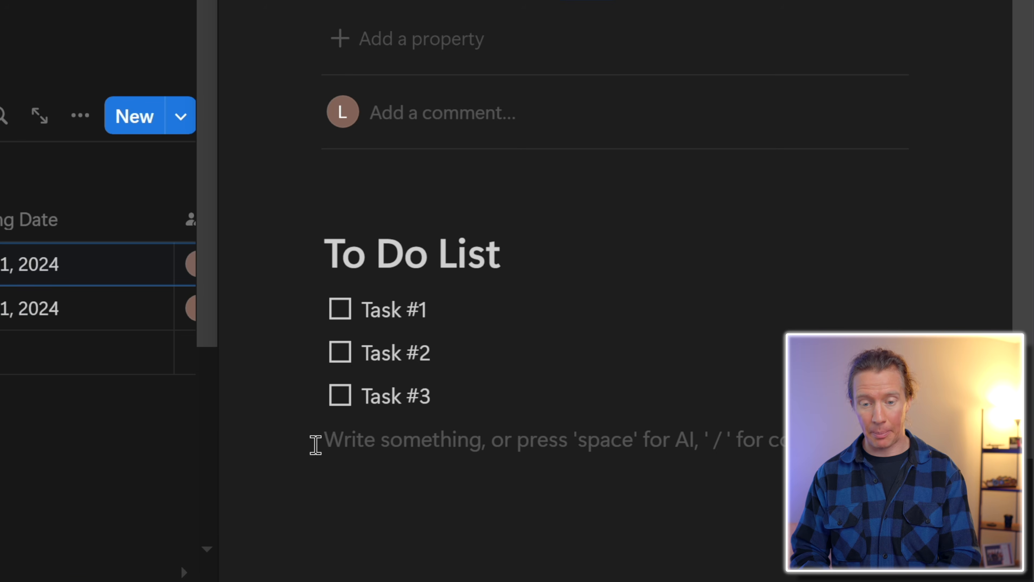
# - Add an Agenda heading with three numbered bullet points below the tasks and close the Meeting #2 page
pyautogui.hotkey('ctrl', 'alt', '1')
pyautogui.write('Agenda')
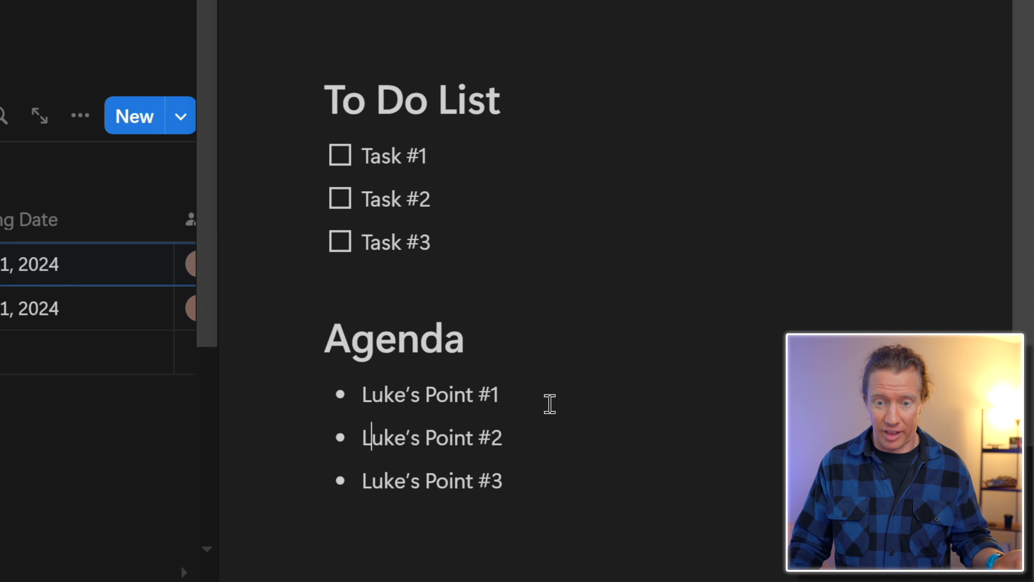
pyautogui.scroll(3, 728, 452)
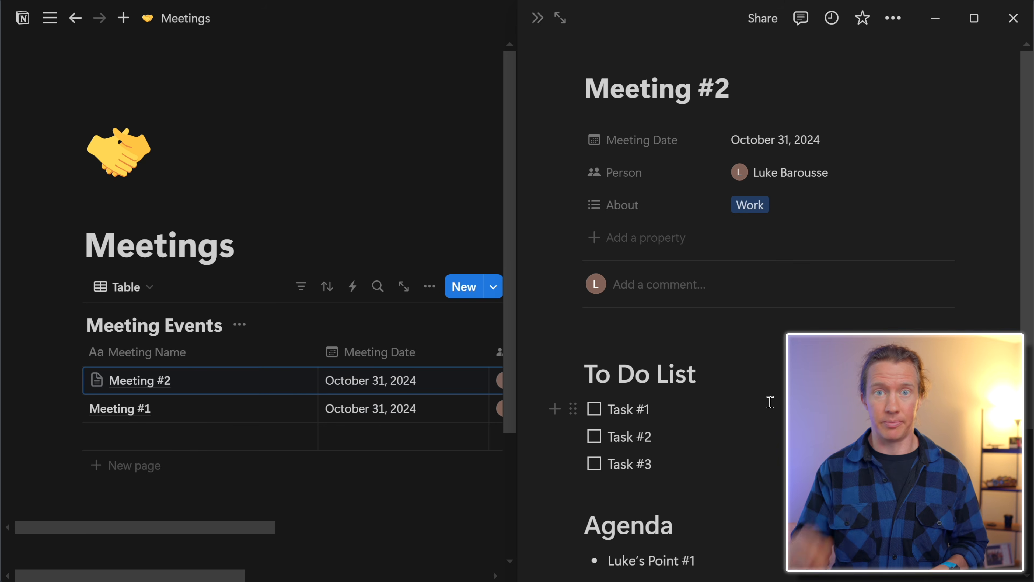
pyautogui.click(310, 127)
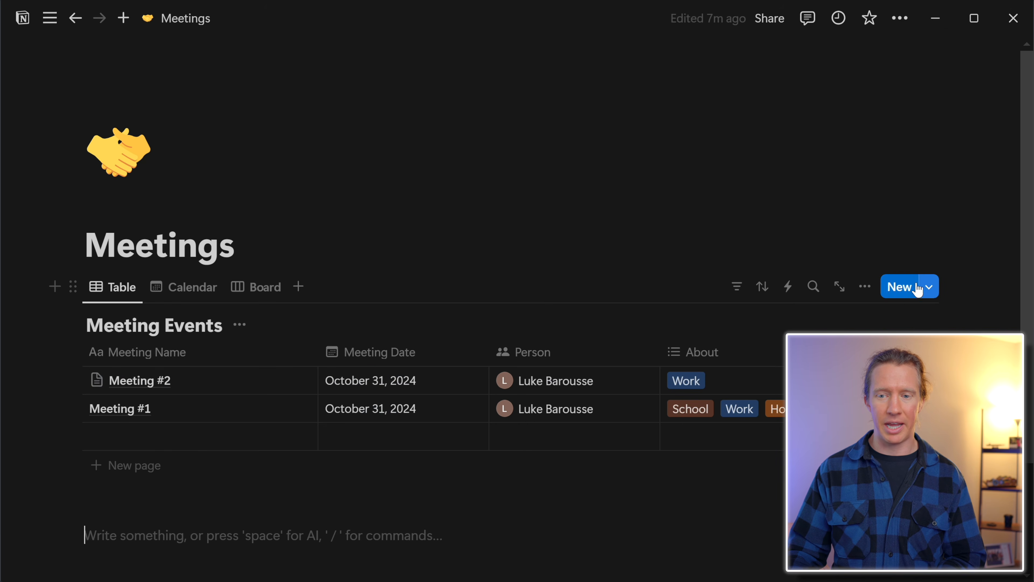
# - Create a new template for the Meeting Events database titled Meeting #
pyautogui.click(927, 288)
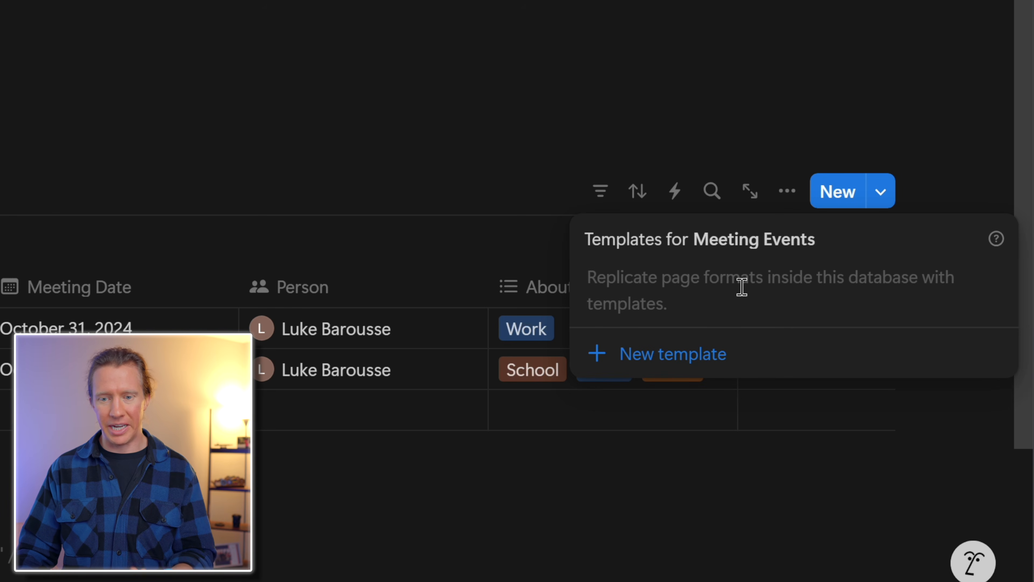
pyautogui.click(603, 359)
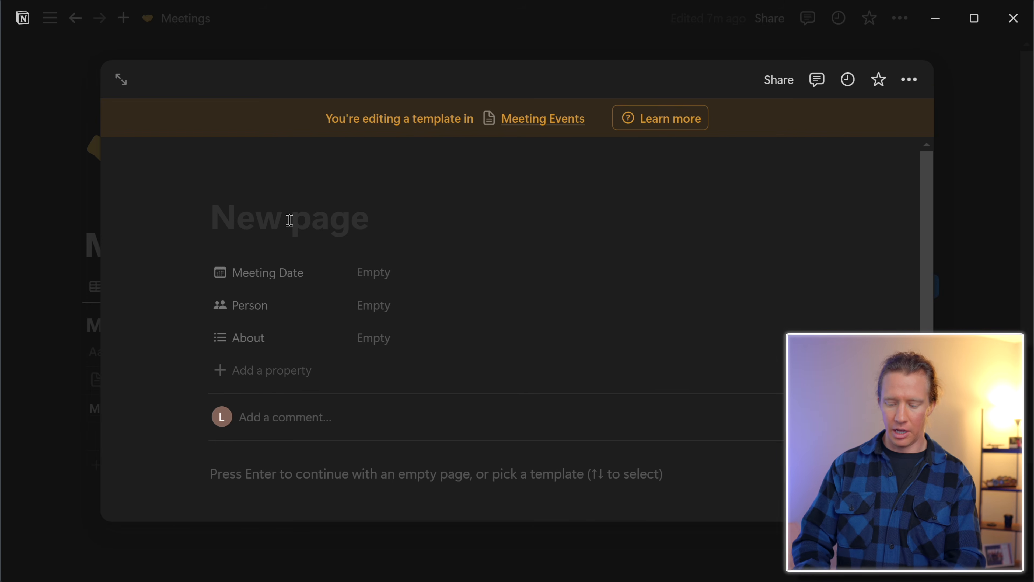
pyautogui.write('Meeting #')
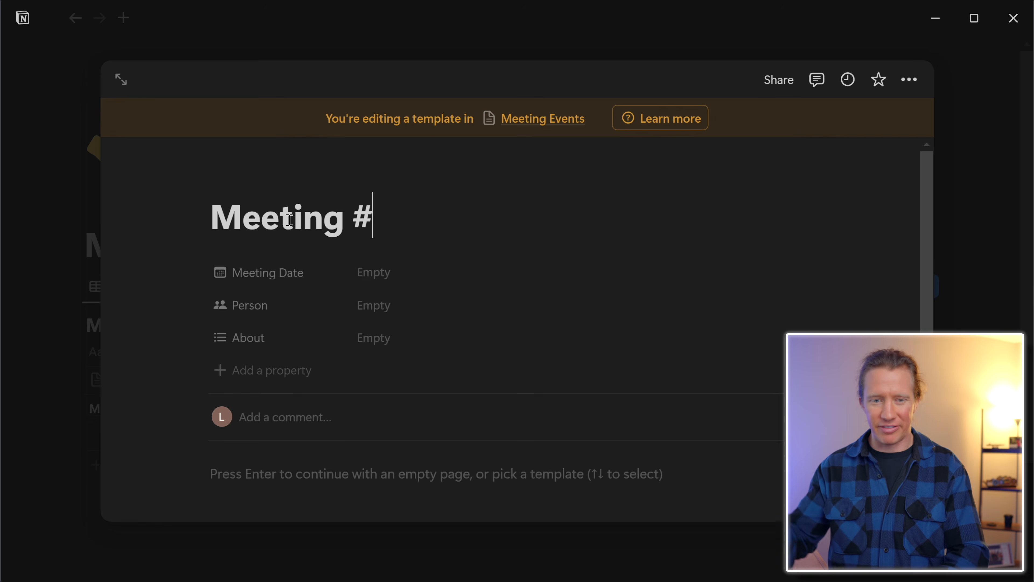
# - Set the template's Meeting Date to October 31, 2024
pyautogui.click(362, 280)
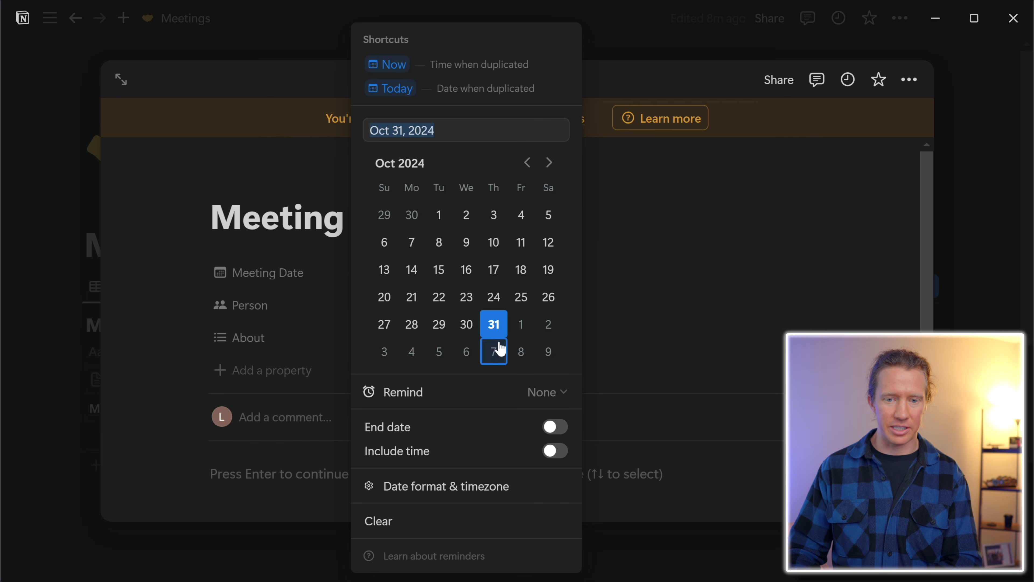
pyautogui.click(506, 332)
pyautogui.click(705, 280)
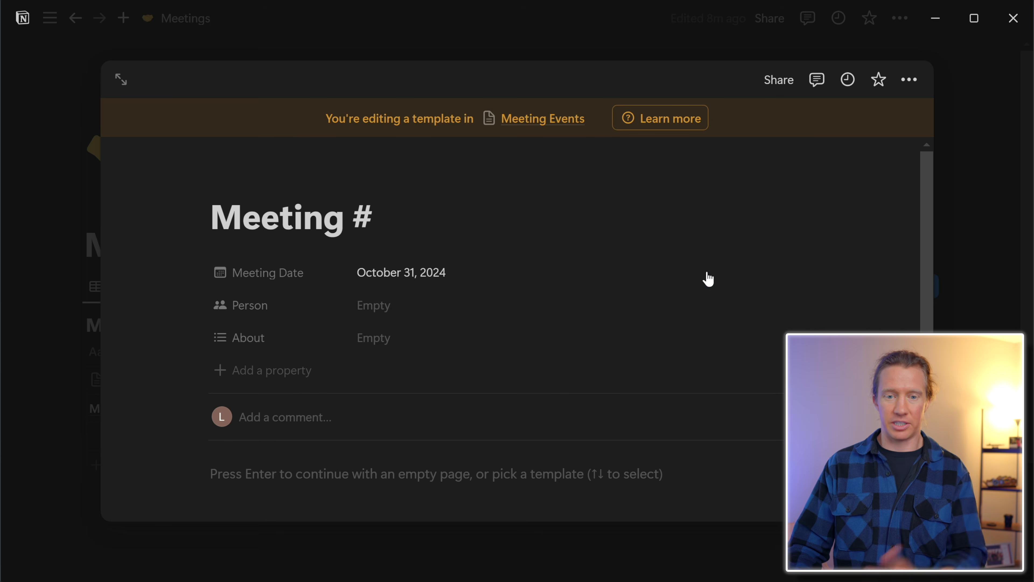
# - Set the template's Meeting Date to the dynamic Today value and assign the account owner as Person
pyautogui.click(521, 268)
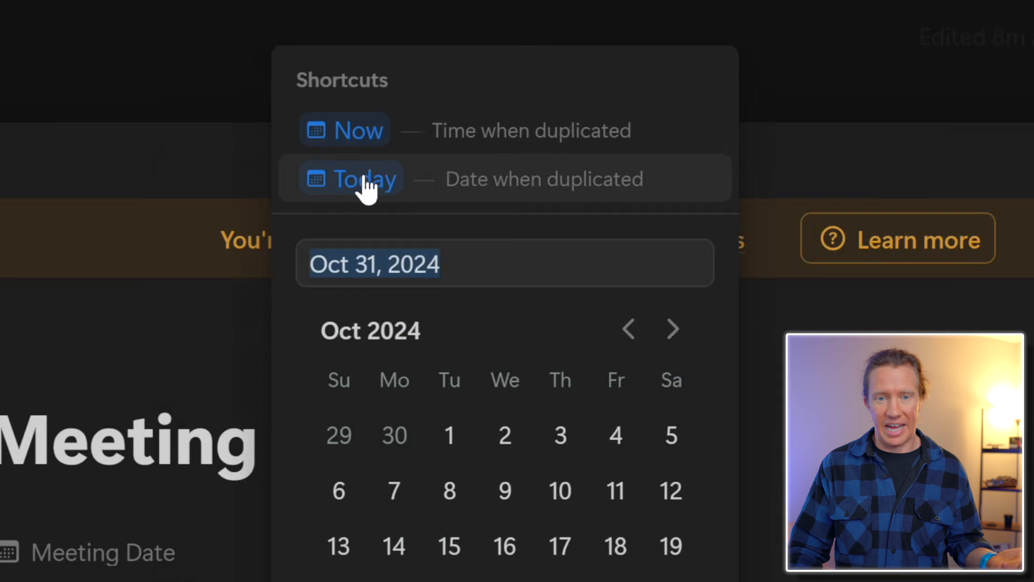
pyautogui.click(332, 269)
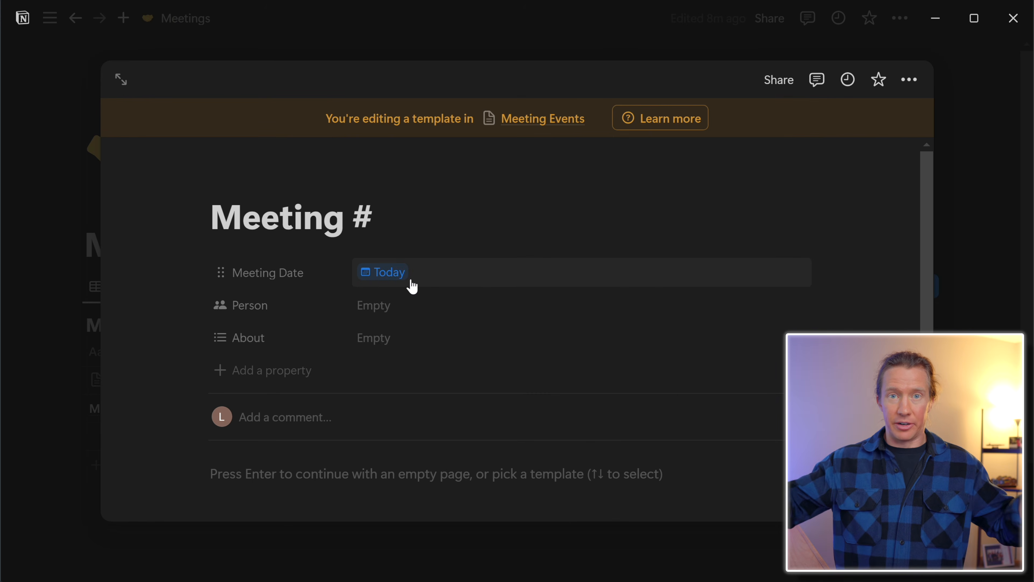
pyautogui.click(387, 304)
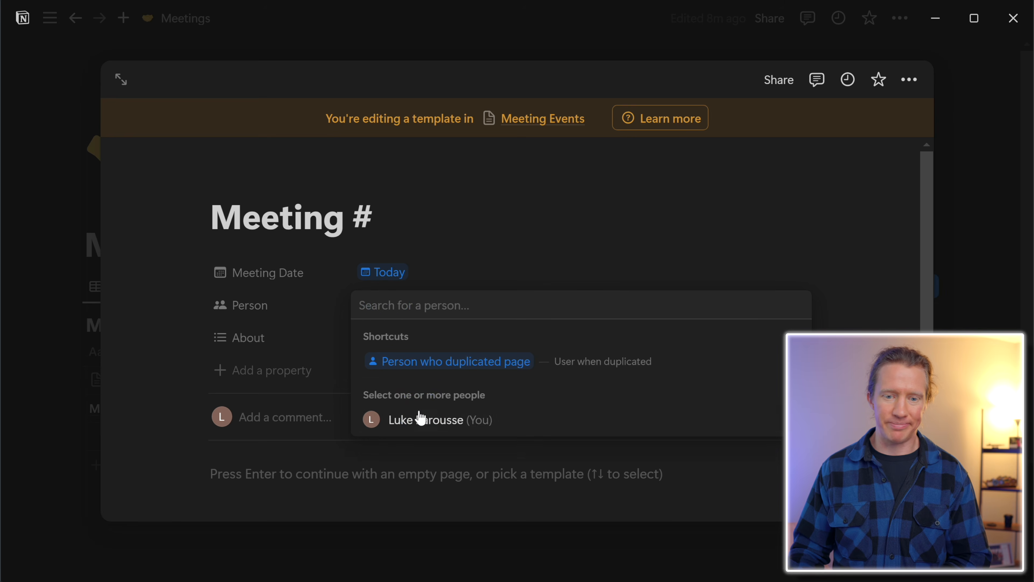
pyautogui.click(418, 419)
pyautogui.click(497, 253)
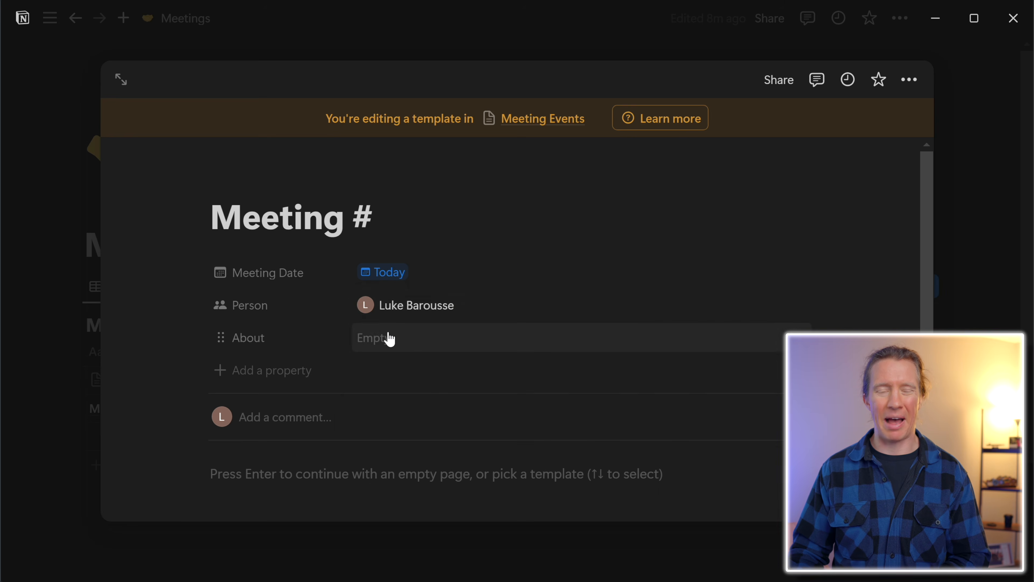
# - Add a To Do List heading with an empty to-do checkbox to the template body
pyautogui.write('T')
pyautogui.write('o ')
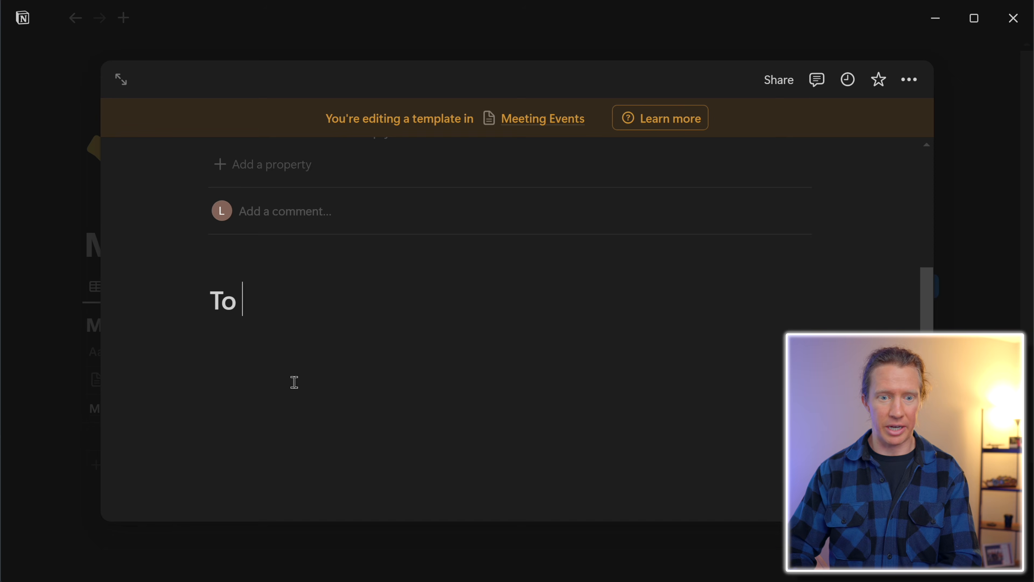
pyautogui.write('Do List')
pyautogui.press('Return')
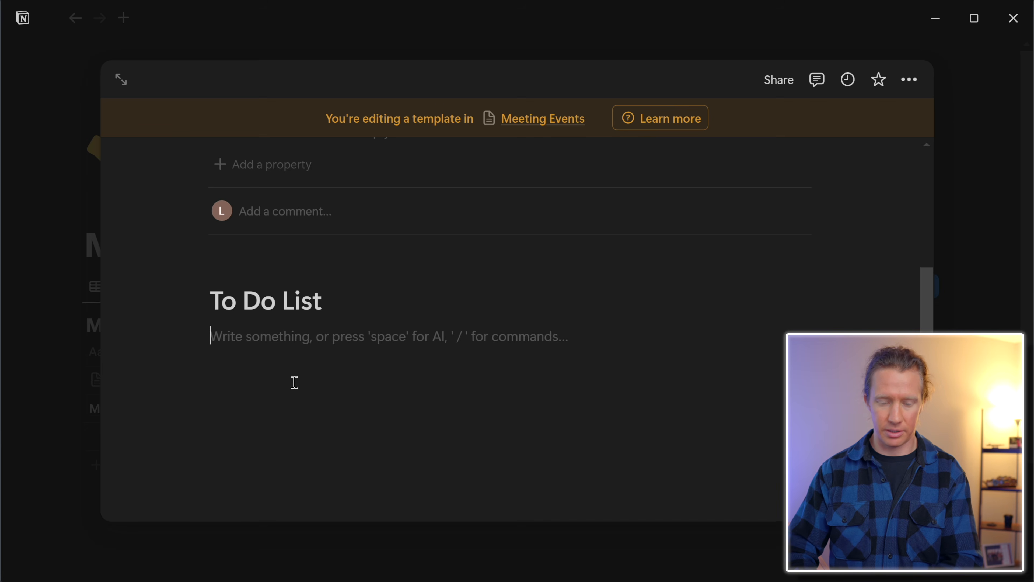
pyautogui.write('[]')
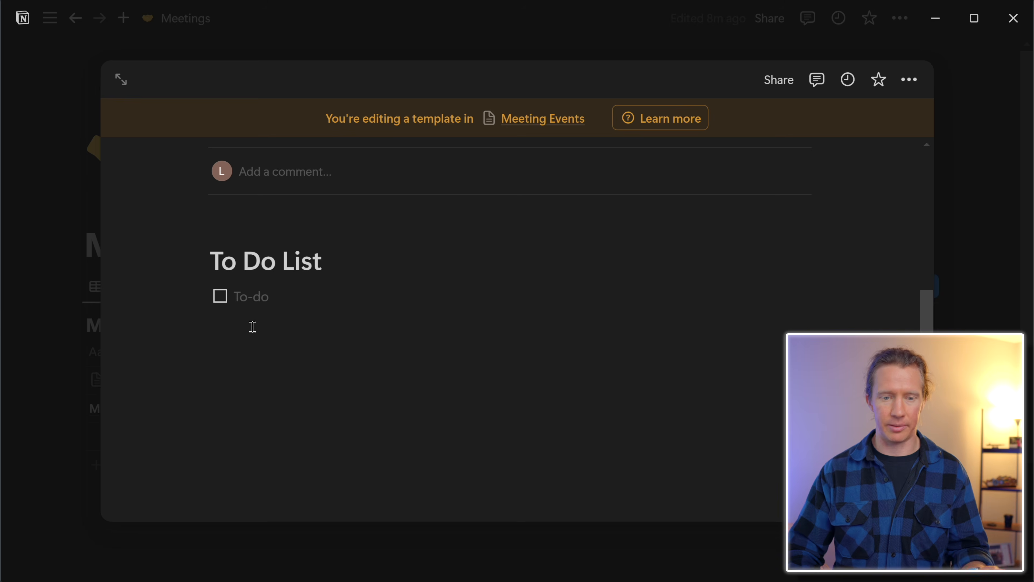
# - Add an Agenda heading with an empty bullet below the to-do item and close the template
pyautogui.click(251, 326)
pyautogui.write('# ')
pyautogui.write('Agenda')
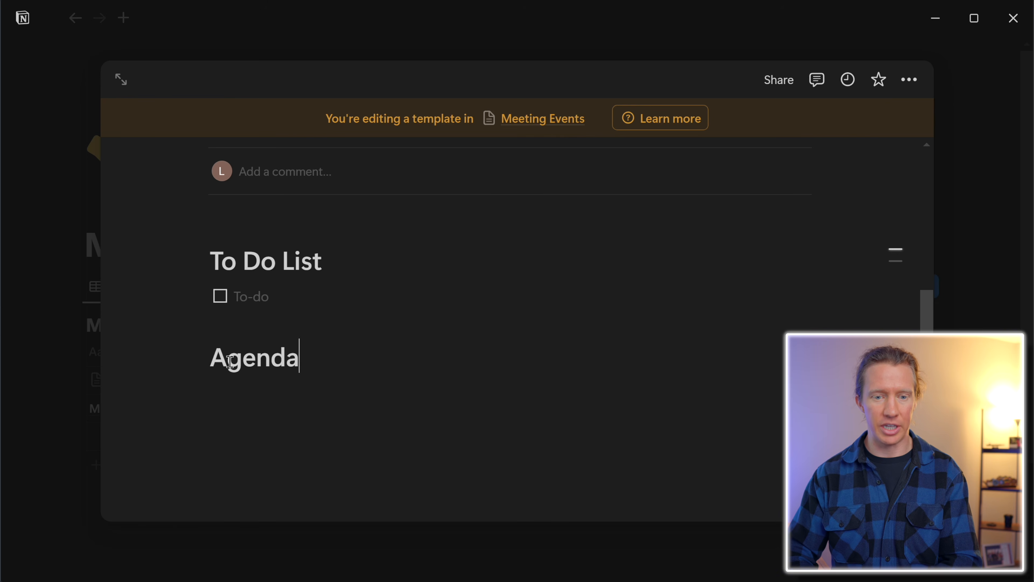
pyautogui.press('Return')
pyautogui.write('-')
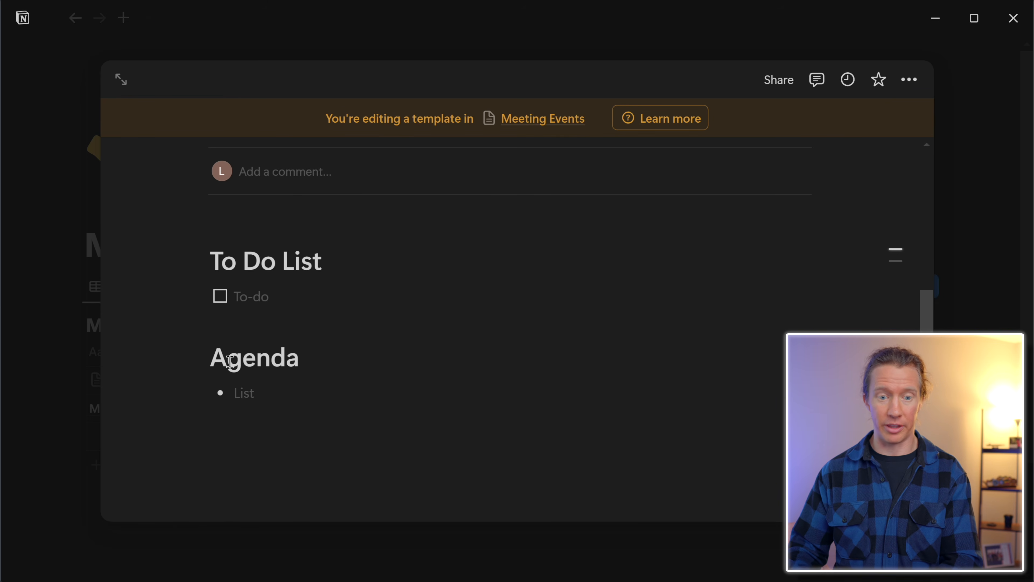
pyautogui.click(223, 452)
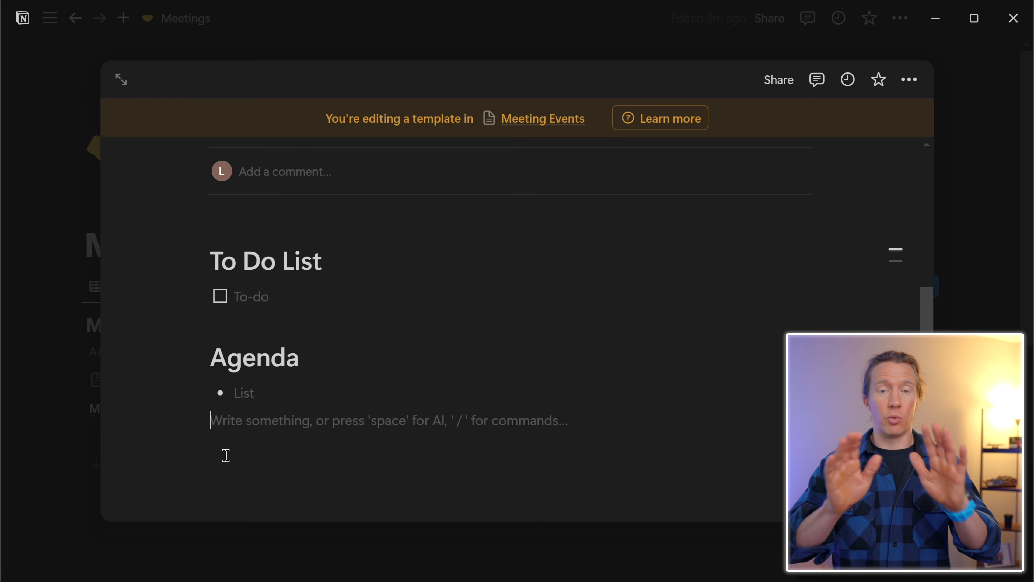
pyautogui.scroll(5, 356, 377)
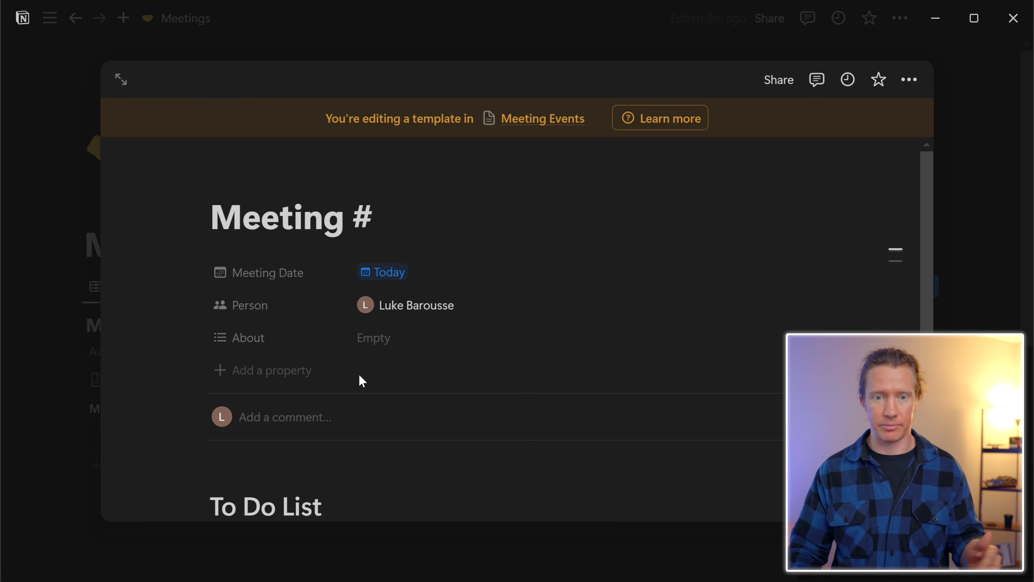
pyautogui.click(49, 180)
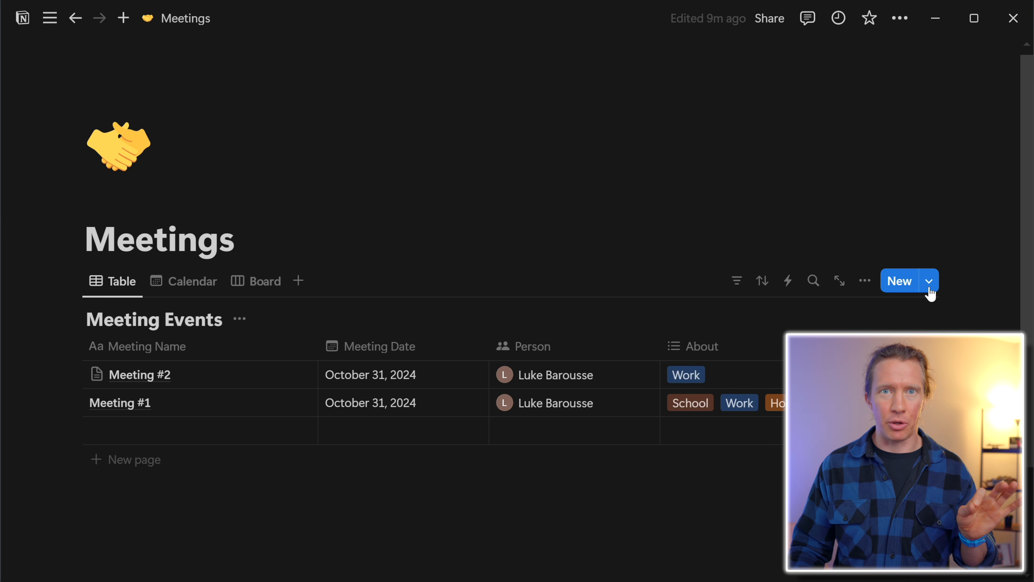
# - Set the Meeting # template as the default for all views in Meeting Events
pyautogui.click(929, 282)
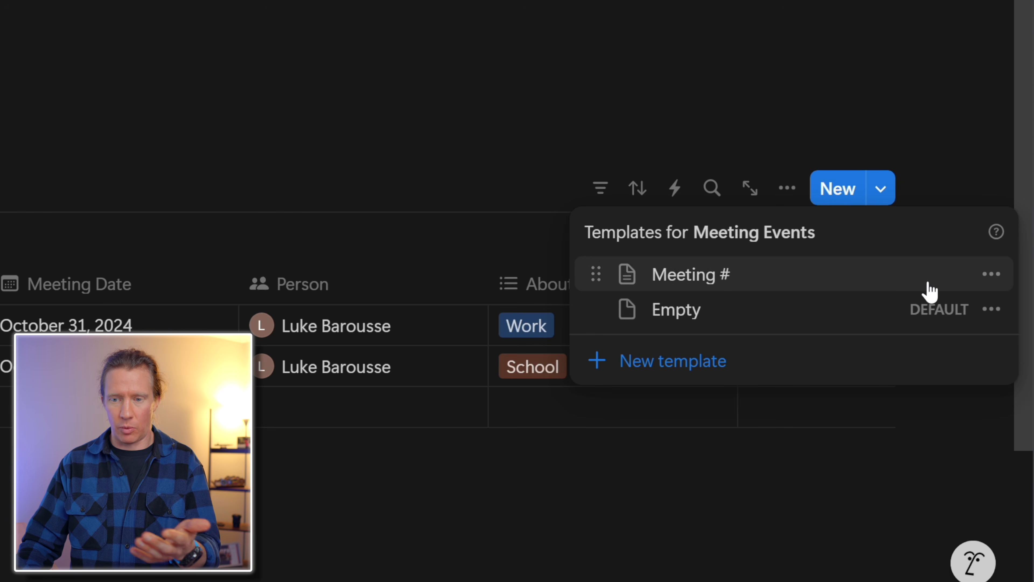
pyautogui.click(990, 282)
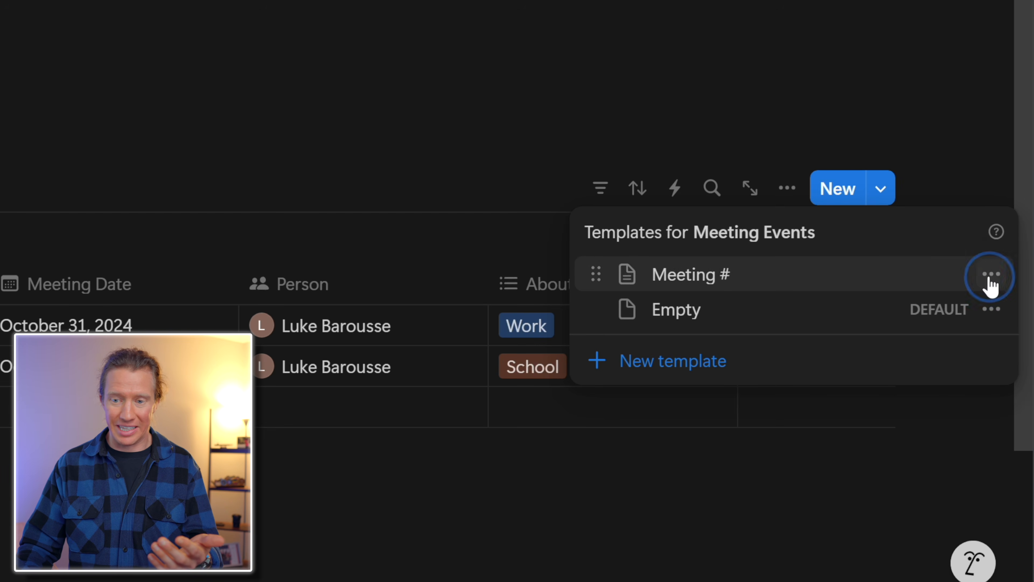
pyautogui.click(825, 253)
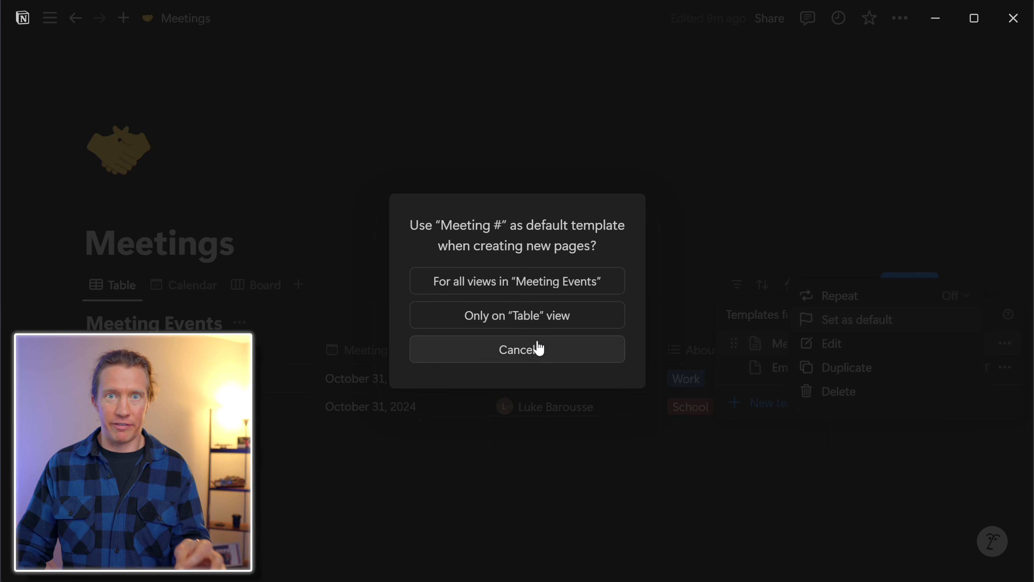
pyautogui.click(535, 280)
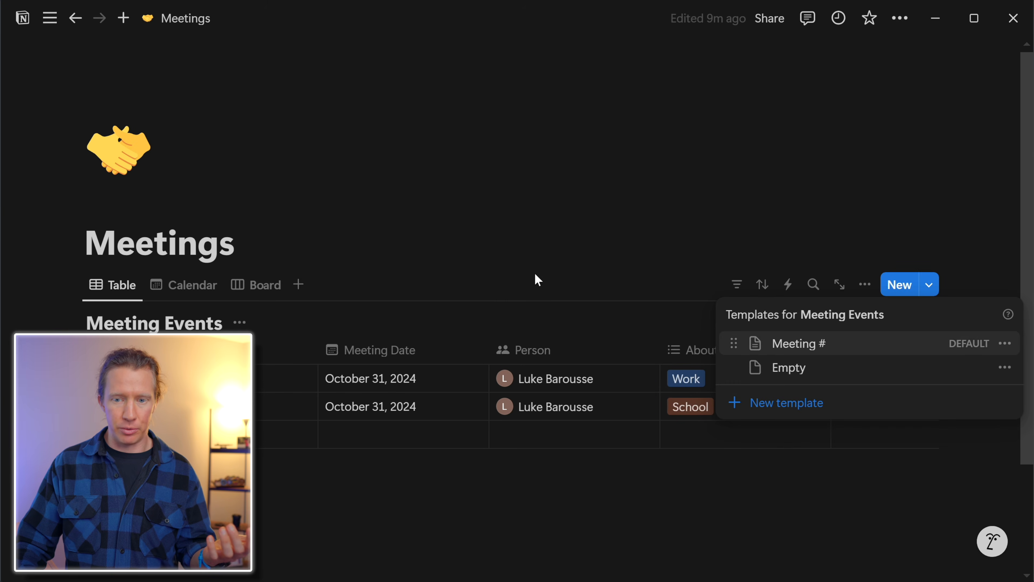
pyautogui.click(547, 224)
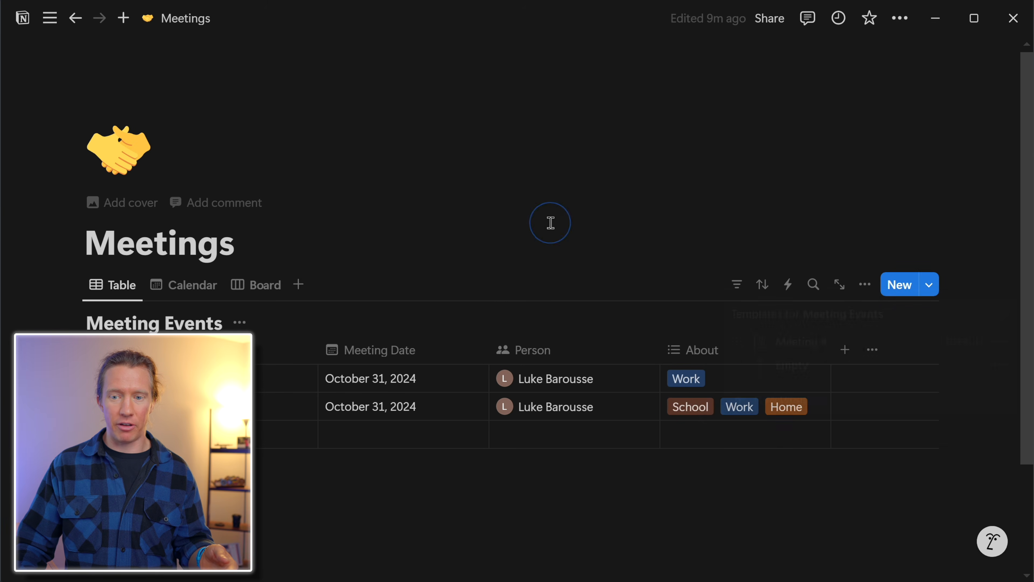
# - Create a meeting page from the default template, name it Meeting #3 and set its About property to Work
pyautogui.click(899, 284)
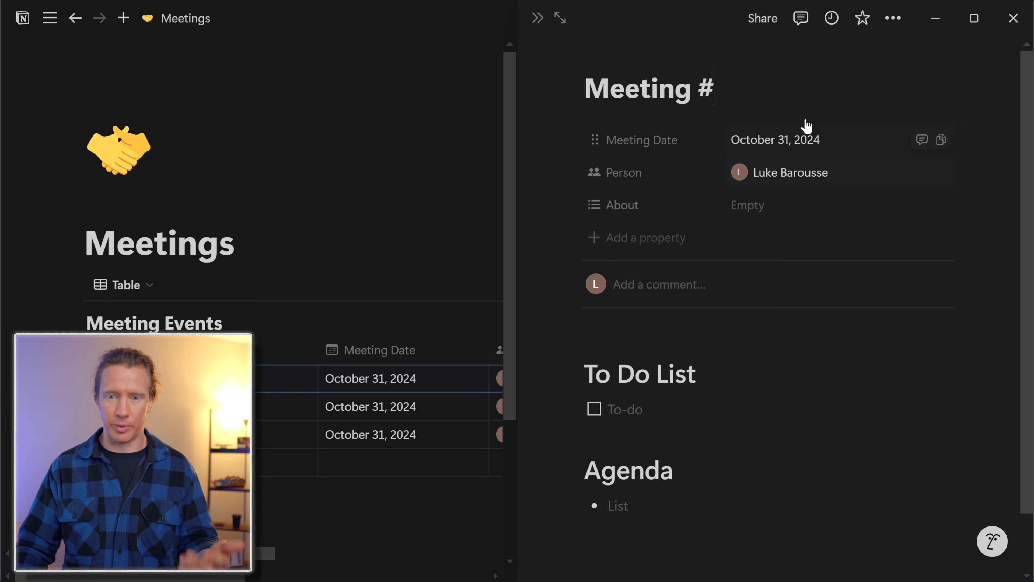
pyautogui.write('3')
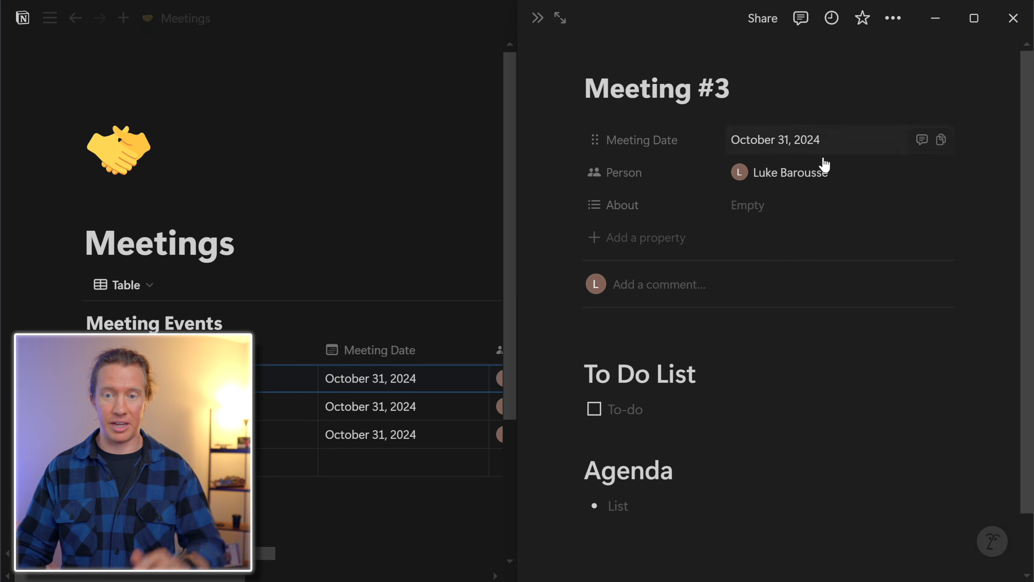
pyautogui.click(786, 206)
pyautogui.click(782, 283)
pyautogui.click(775, 392)
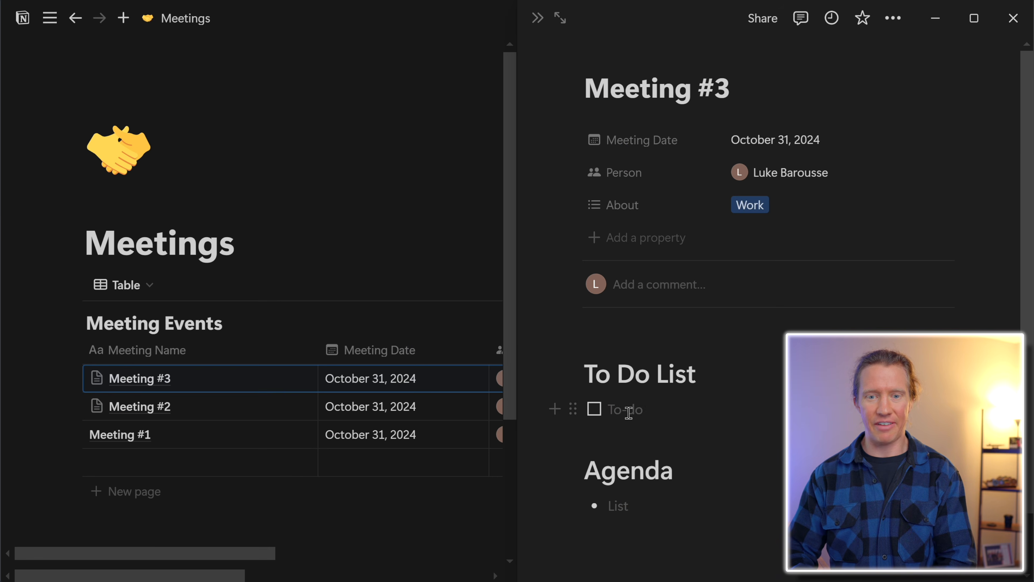
# - Fill in the empty to-do of Meeting #3 with Task #1 and close the page
pyautogui.click(628, 413)
pyautogui.write('Task')
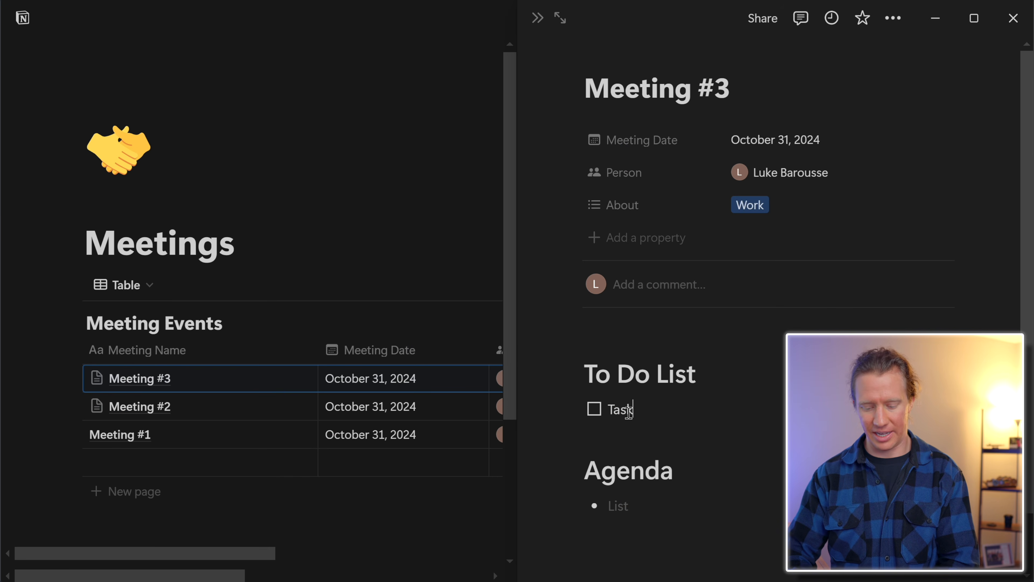
pyautogui.write(' #')
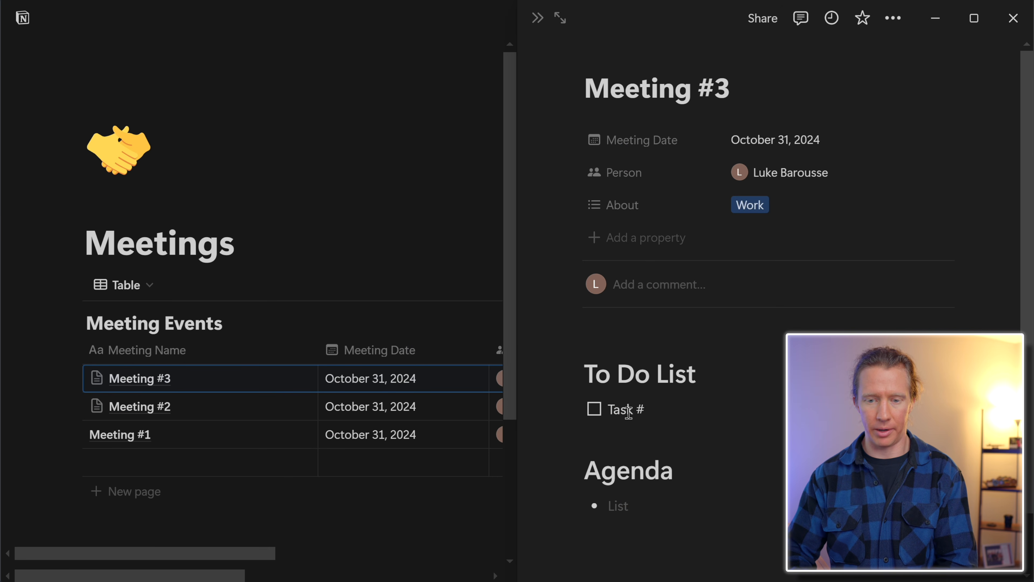
pyautogui.write('1')
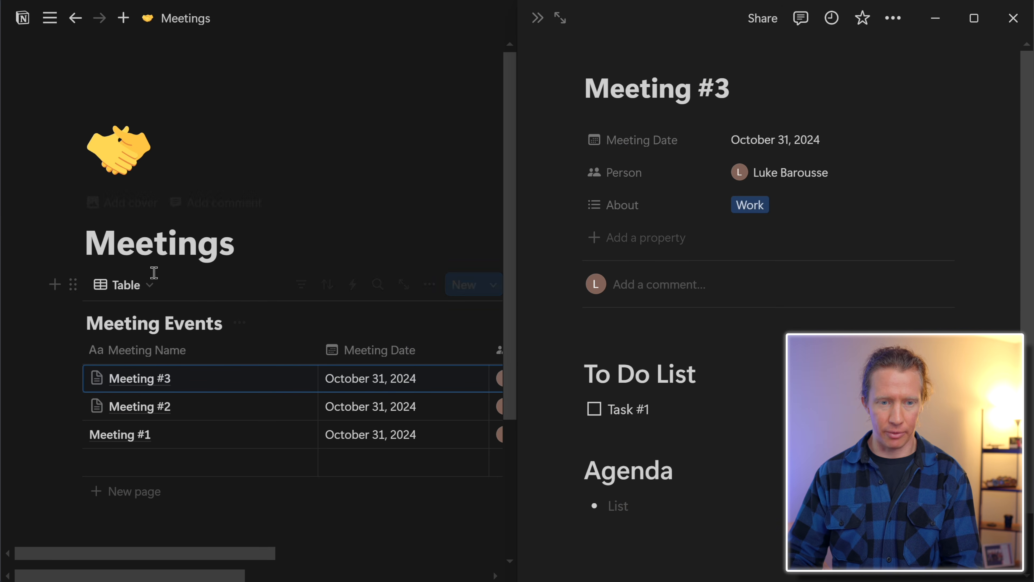
pyautogui.click(37, 272)
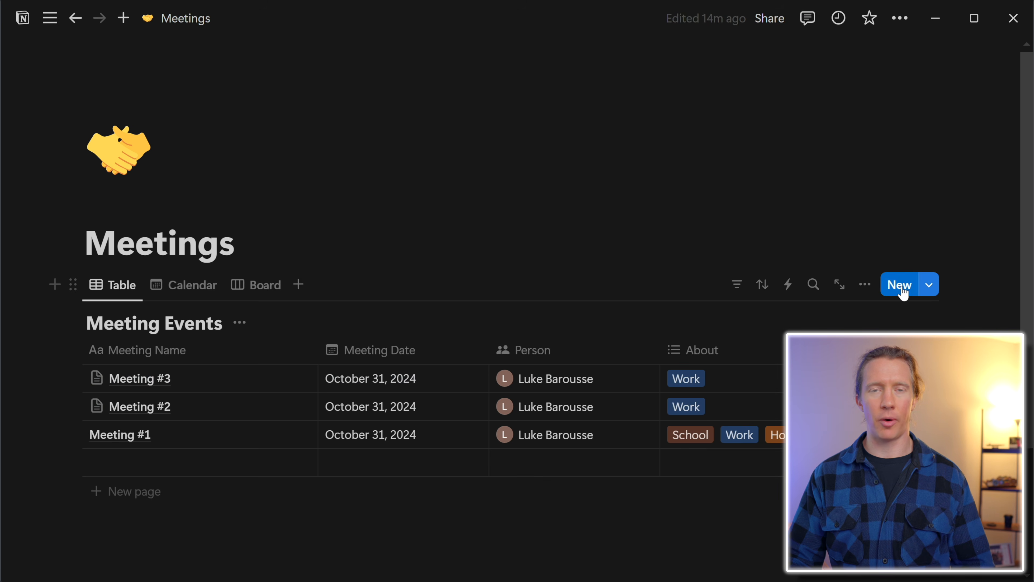
# - Add another meeting page from the default template and name it Meeting #4
pyautogui.click(900, 285)
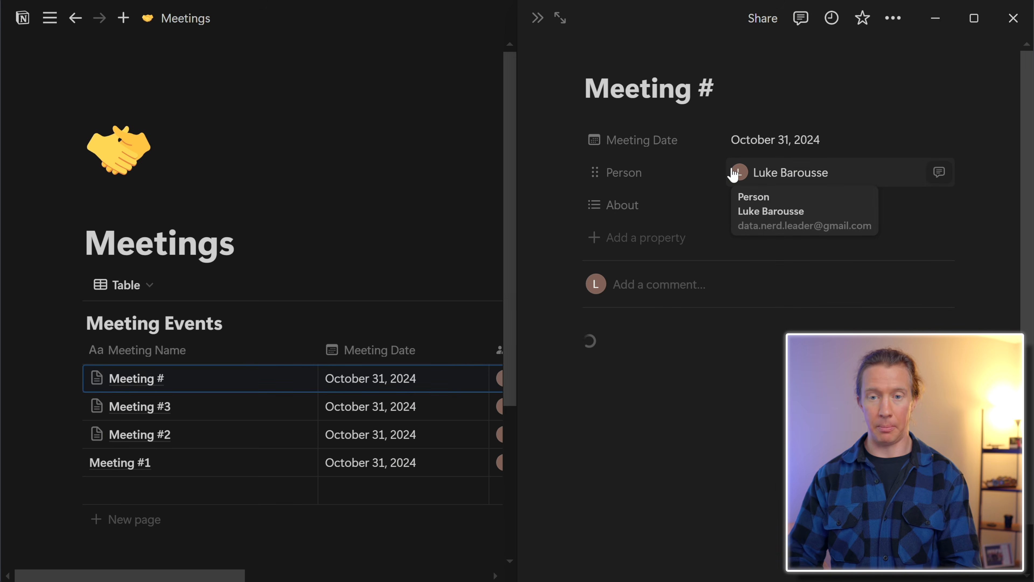
pyautogui.write('4')
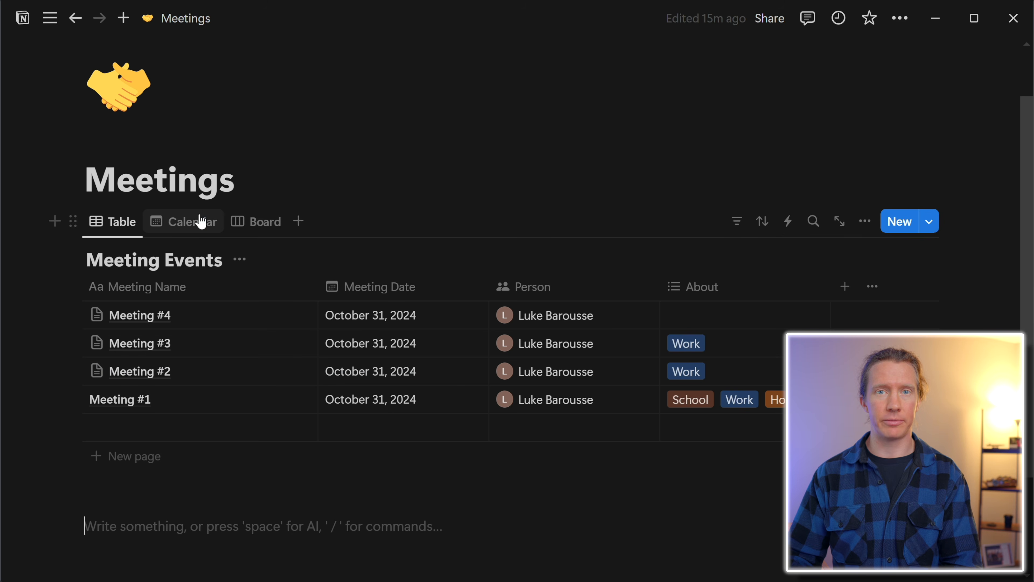
# - Insert a new blank inline table database below the Meeting Events table
pyautogui.scroll(-2, 134, 525)
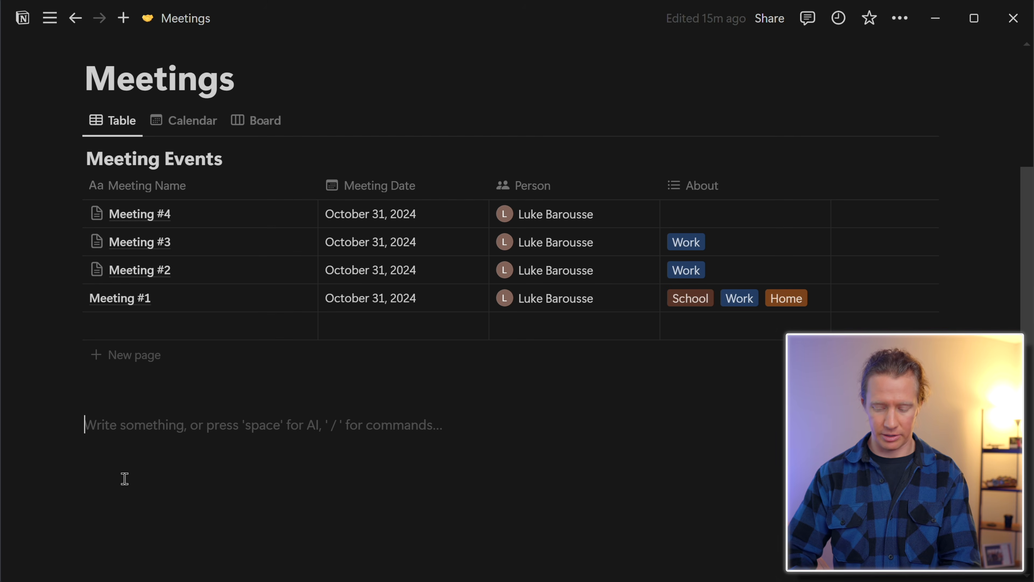
pyautogui.write('/data')
pyautogui.press('Return')
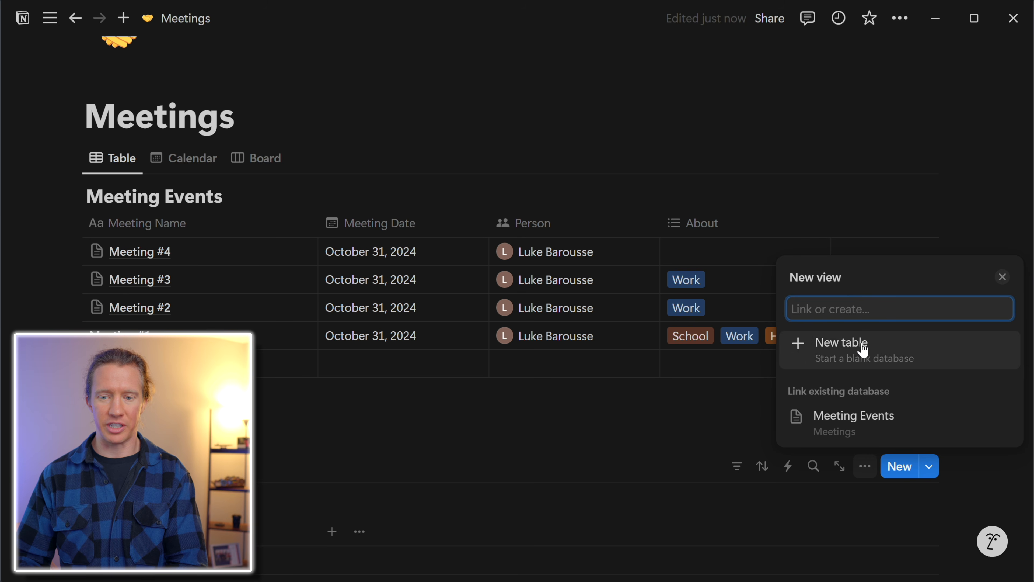
pyautogui.click(864, 347)
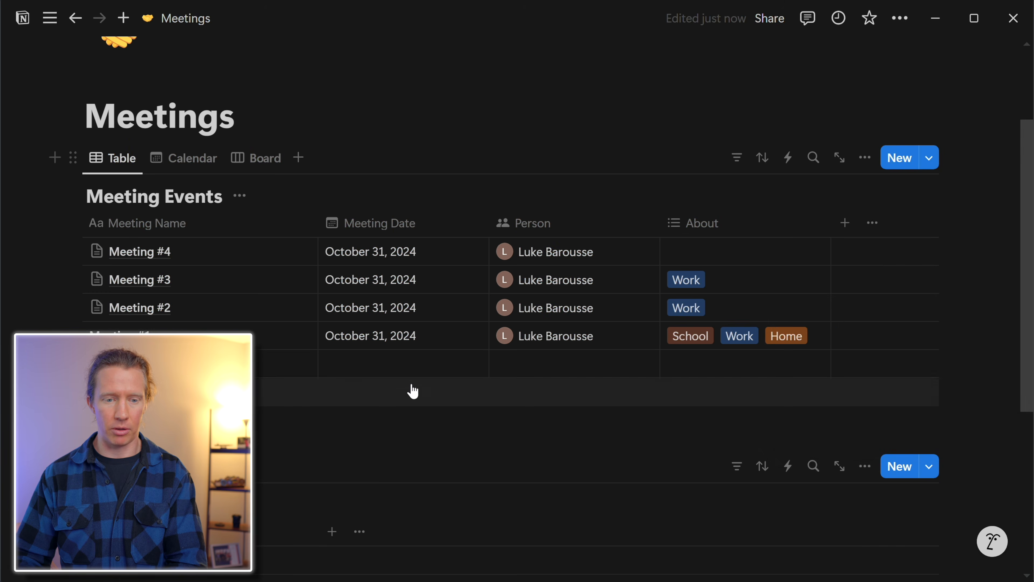
# - Title the new inline database Meeting To Dos
pyautogui.scroll(-7, 410, 388)
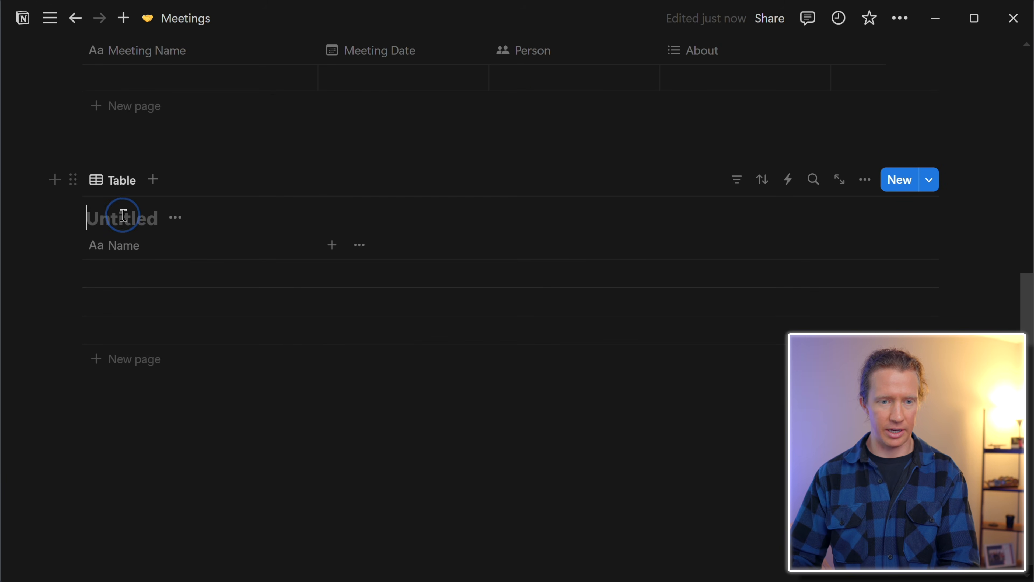
pyautogui.click(123, 215)
pyautogui.write('Meeting')
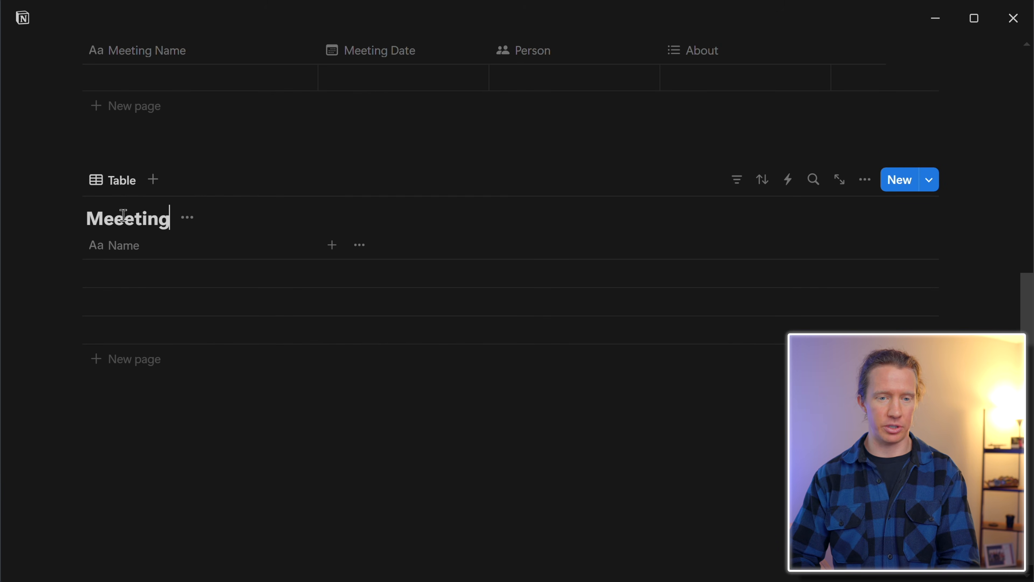
pyautogui.write(' To Dos')
# - Rename the Name property of the Meeting To Dos database to To Do Item
pyautogui.click(141, 265)
pyautogui.press('BackSpace')
pyautogui.press('BackSpace')
pyautogui.press('BackSpace')
pyautogui.press('BackSpace')
pyautogui.write('To Do Item')
pyautogui.press('Return')
# - Add a Select property to the Meeting To Dos database
pyautogui.click(332, 267)
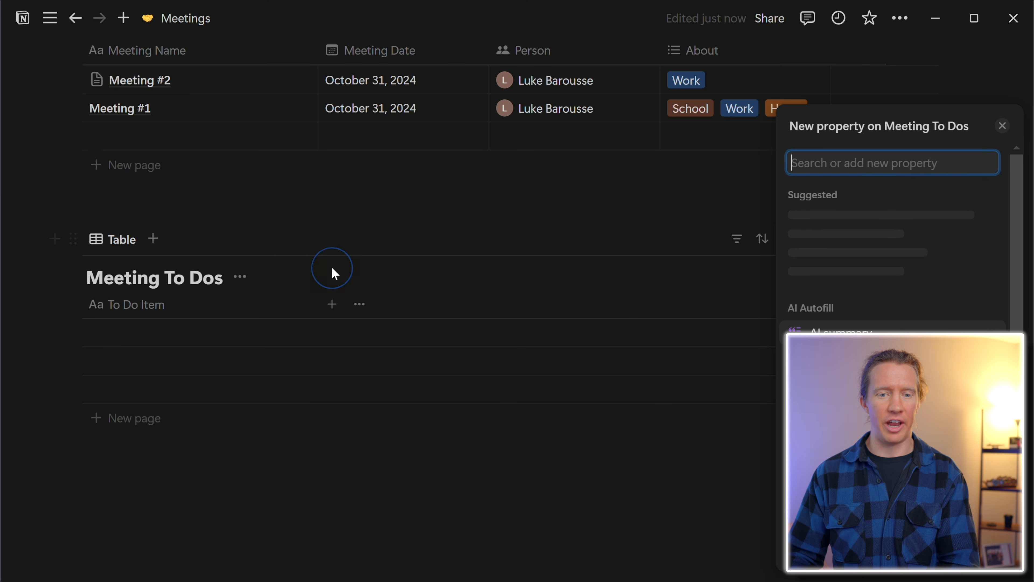
pyautogui.scroll(-4, 839, 285)
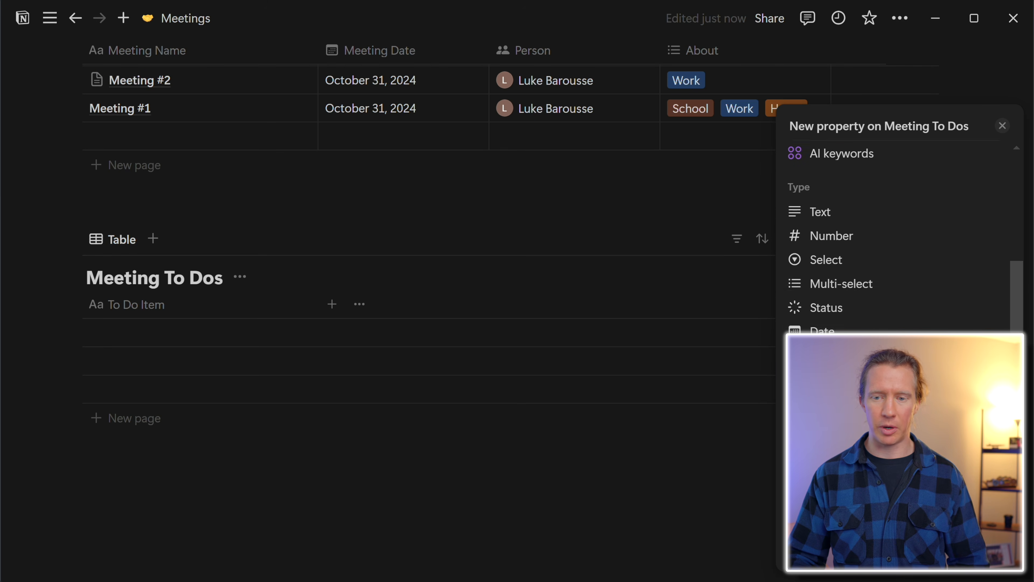
pyautogui.click(837, 265)
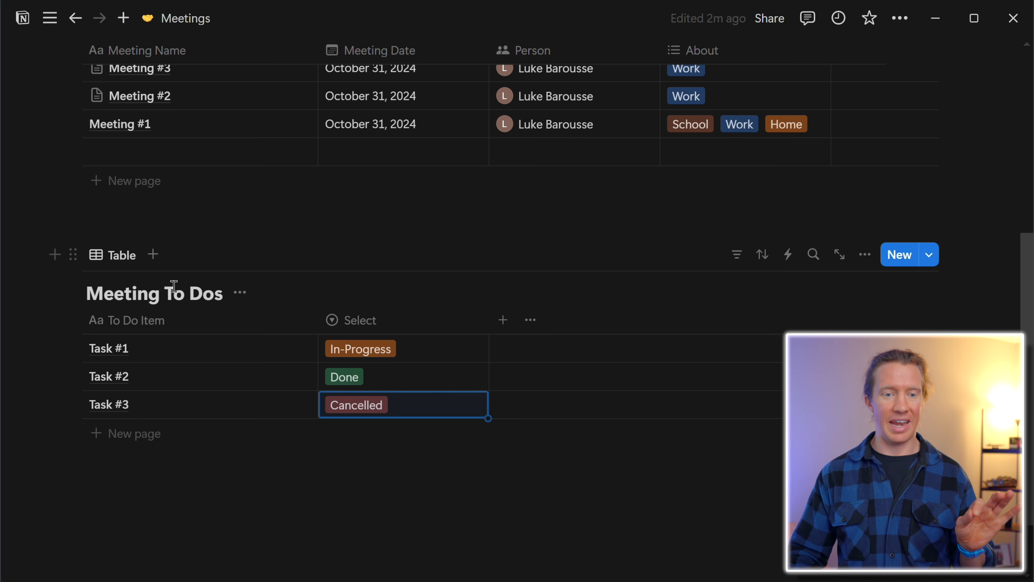
# - Open the Meeting #4 page from the Meeting Events table
pyautogui.scroll(3, 173, 321)
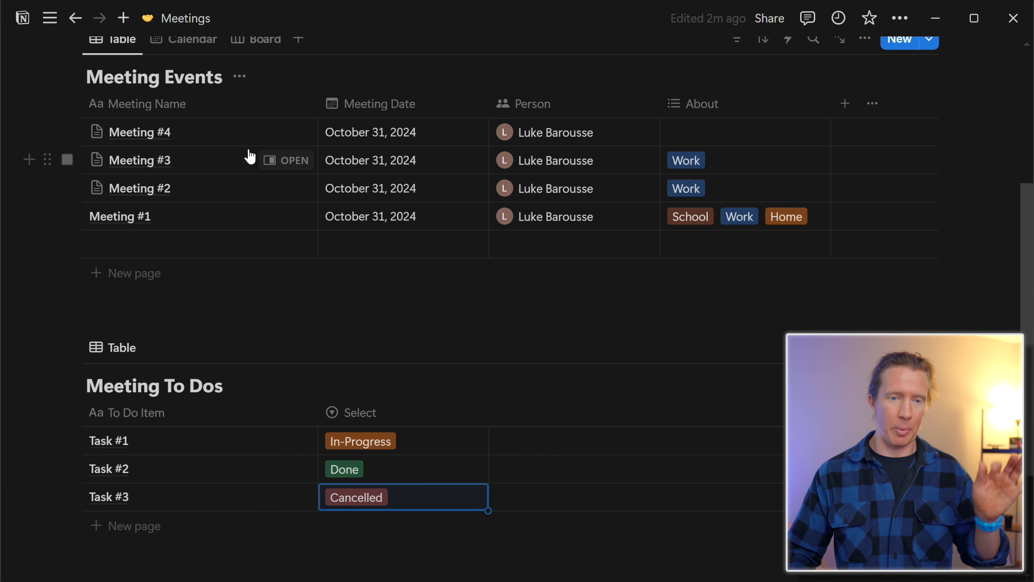
pyautogui.click(275, 135)
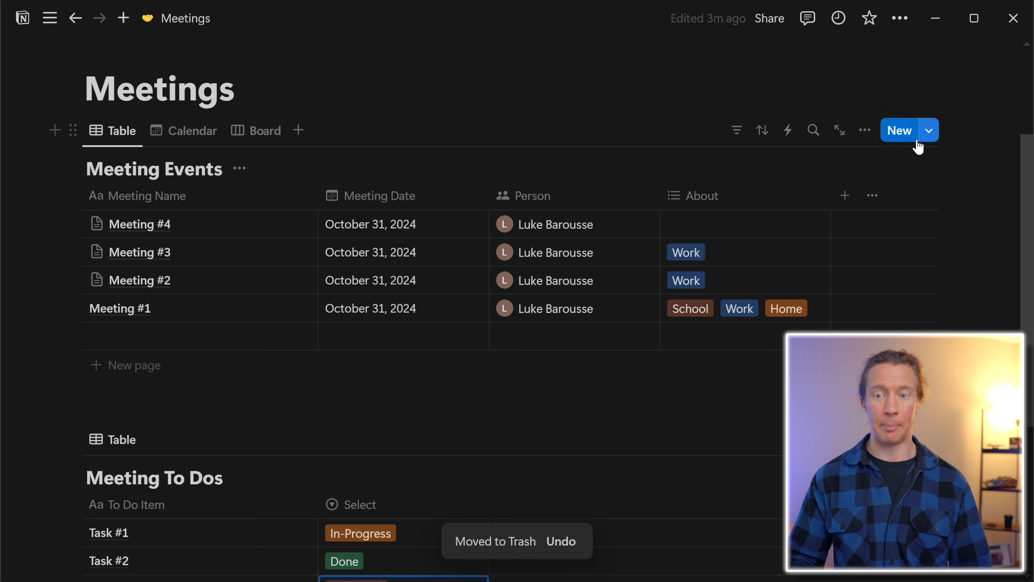
# - Open the Meeting # template for editing and remove the empty to-do checkbox under its To Do List heading
pyautogui.click(928, 131)
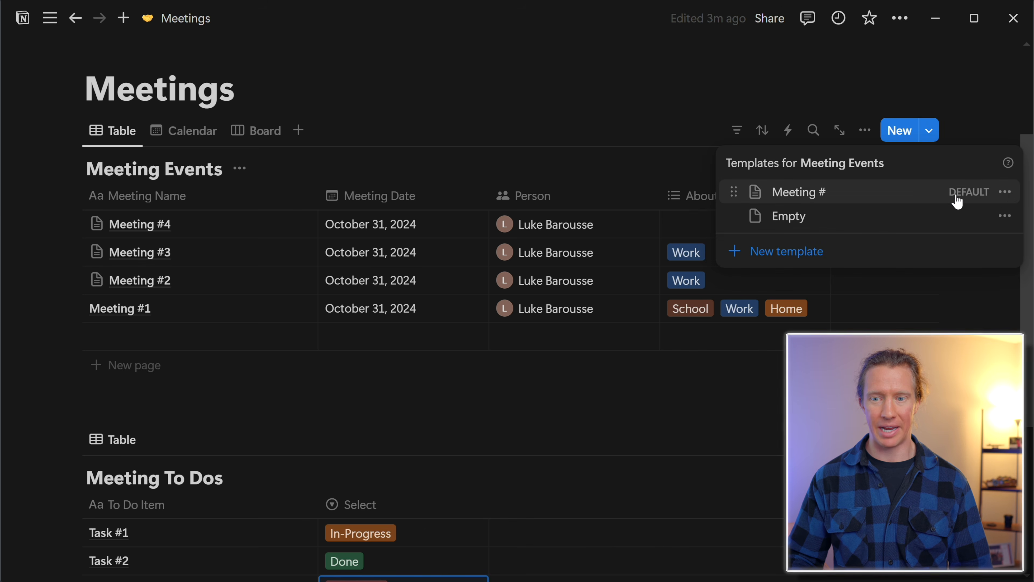
pyautogui.click(1005, 192)
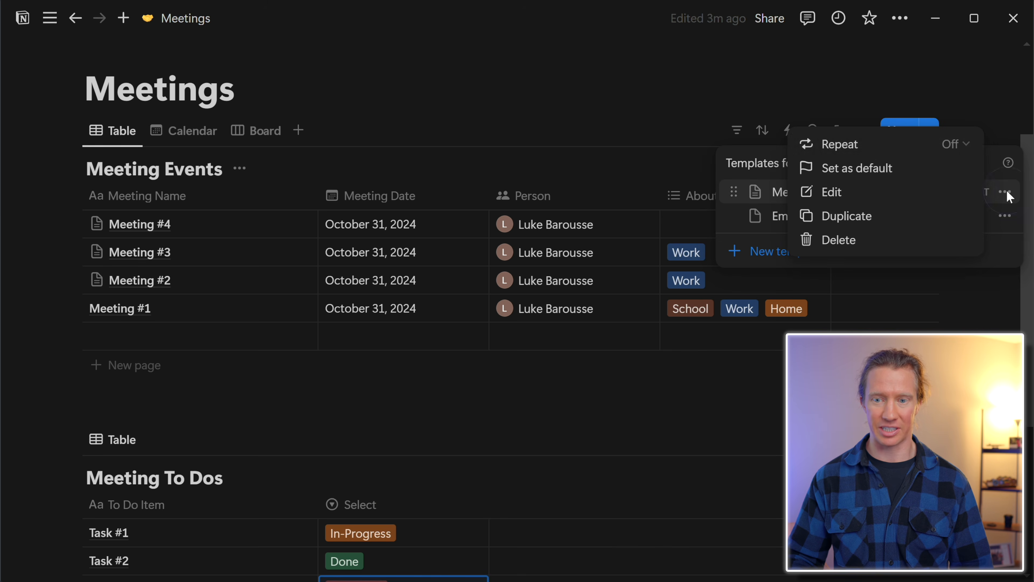
pyautogui.click(890, 190)
pyautogui.scroll(-4, 365, 373)
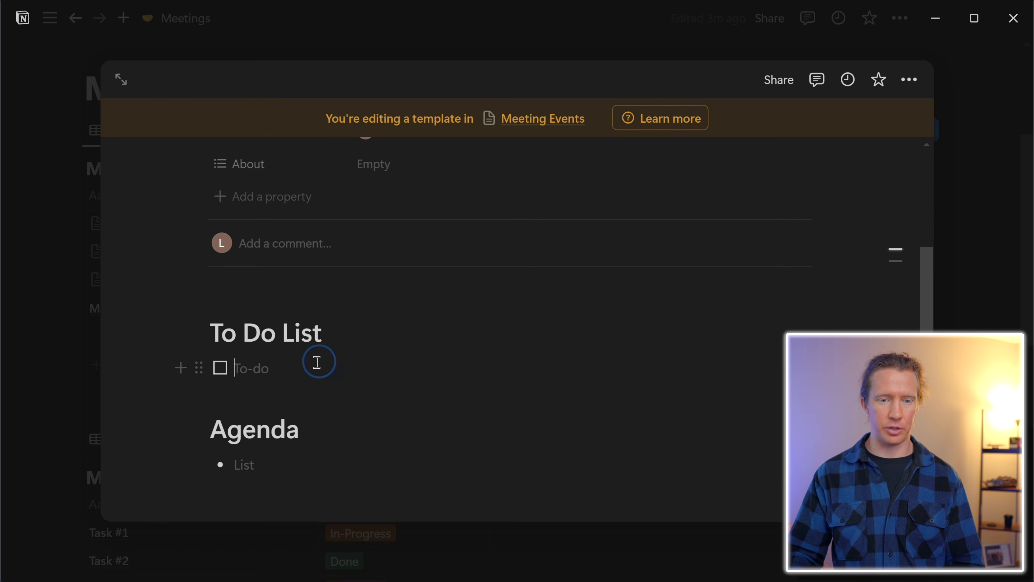
pyautogui.press('BackSpace')
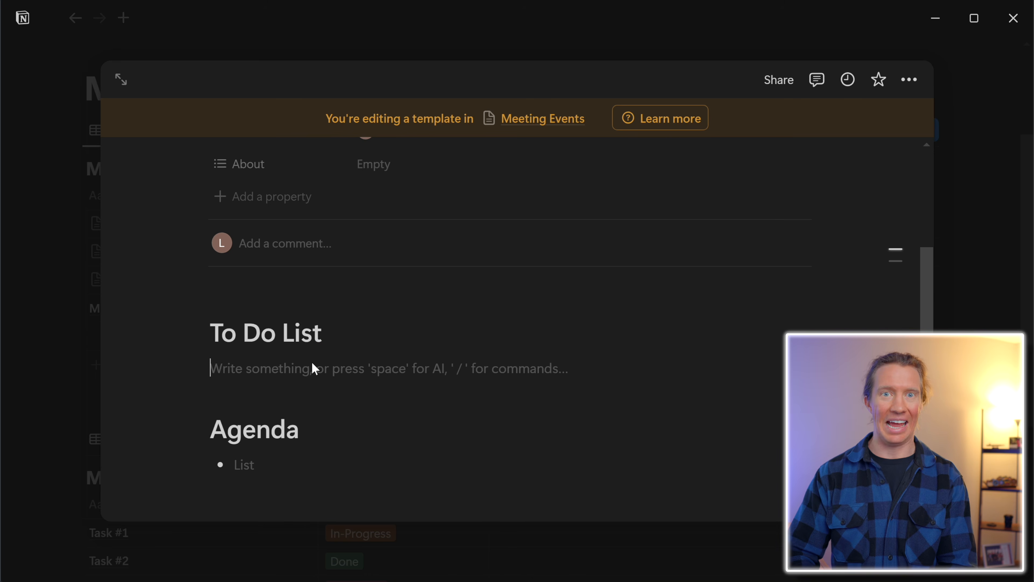
# - Insert an inline database under the To Do List heading, linked to the existing Table view of Meeting To Dos
pyautogui.write('/data')
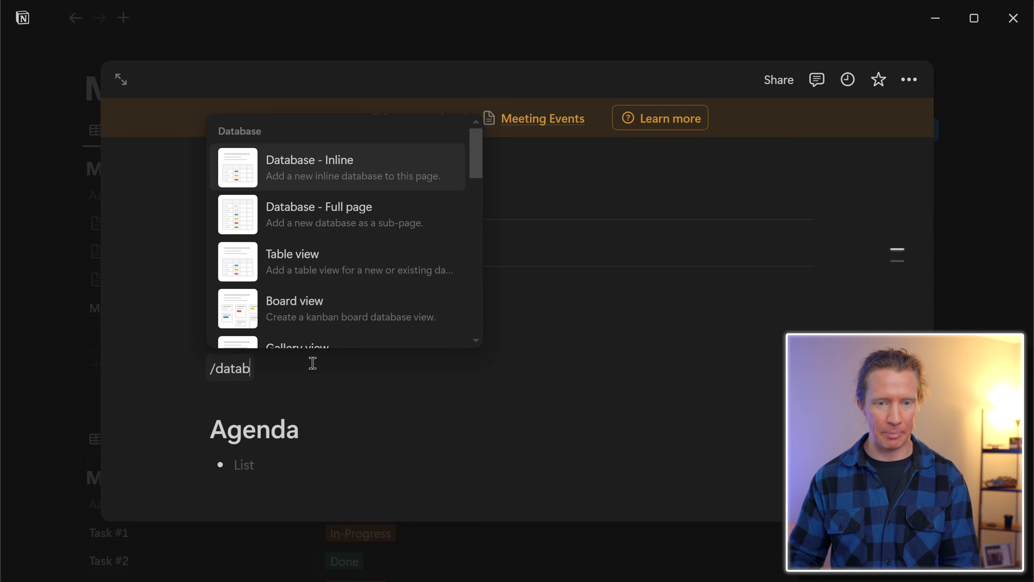
pyautogui.write('b')
pyautogui.click(317, 173)
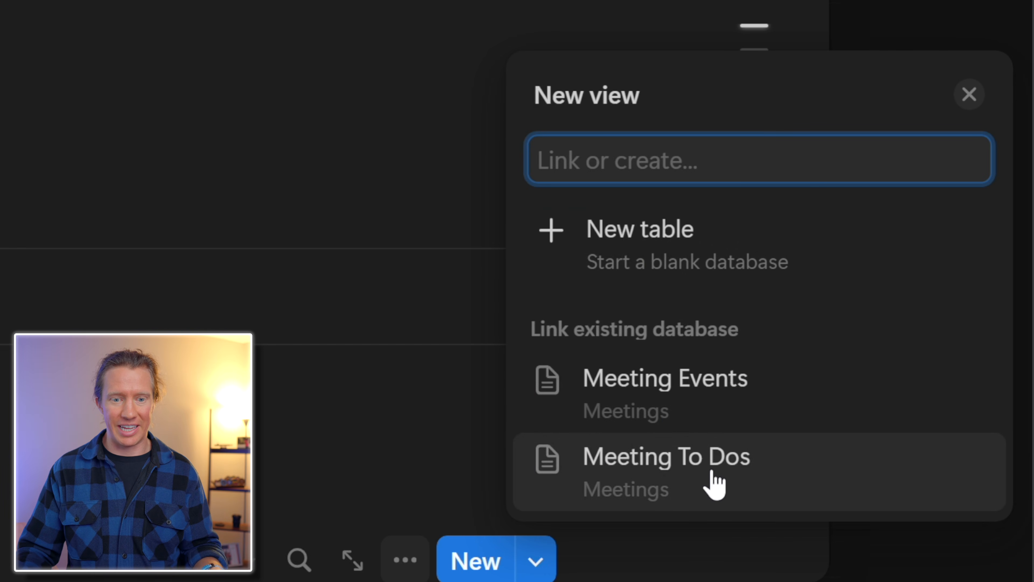
pyautogui.click(714, 480)
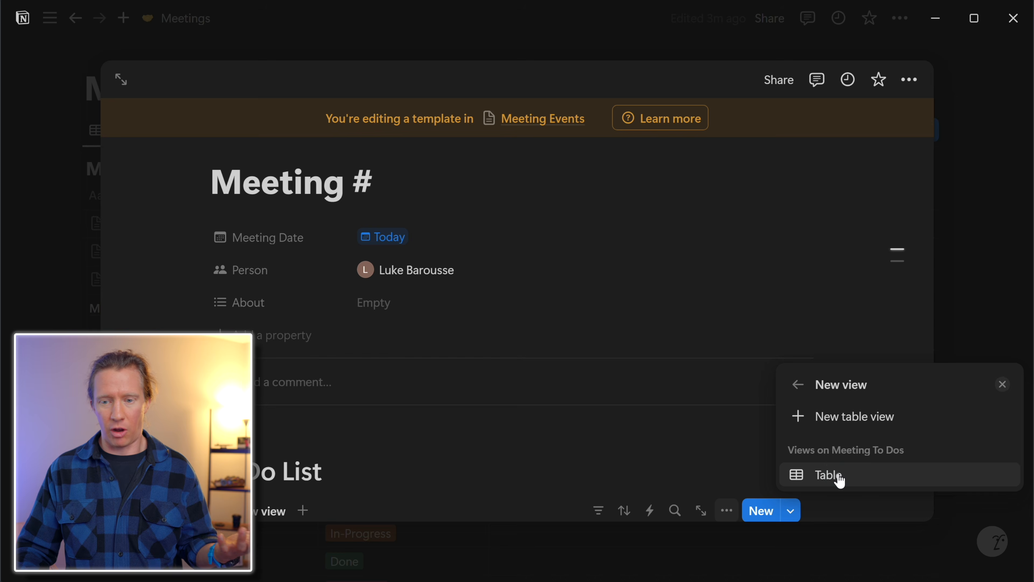
pyautogui.click(838, 480)
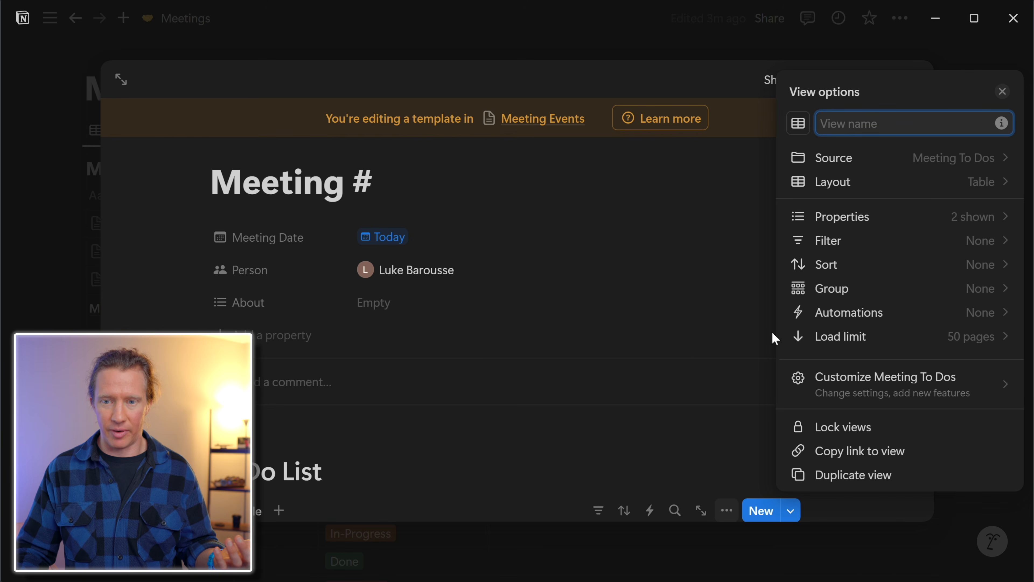
# - Name the template's linked database view To Do List and close the view options
pyautogui.write('To')
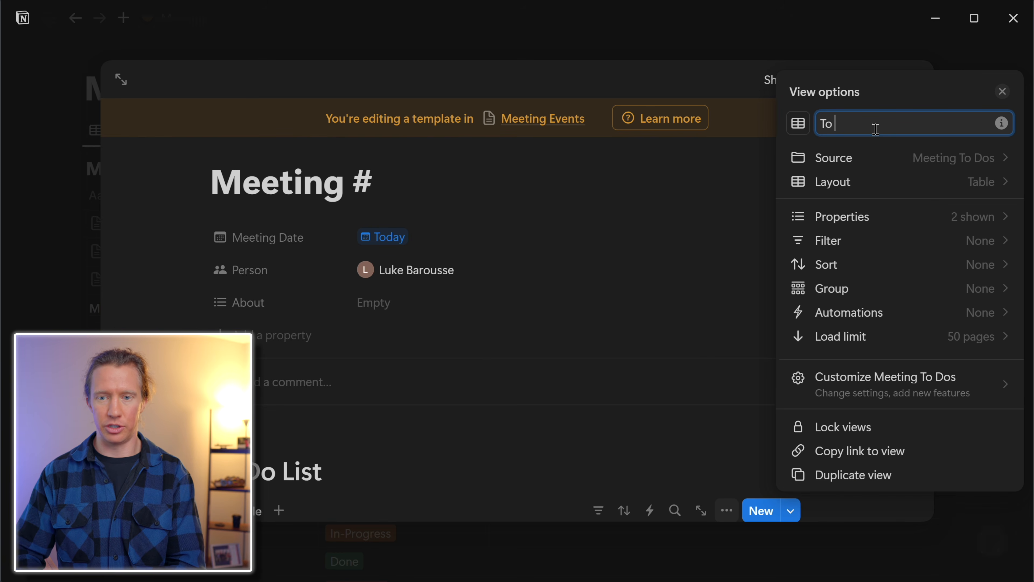
pyautogui.write(' Do List')
pyautogui.press('Escape')
pyautogui.scroll(-7, 619, 284)
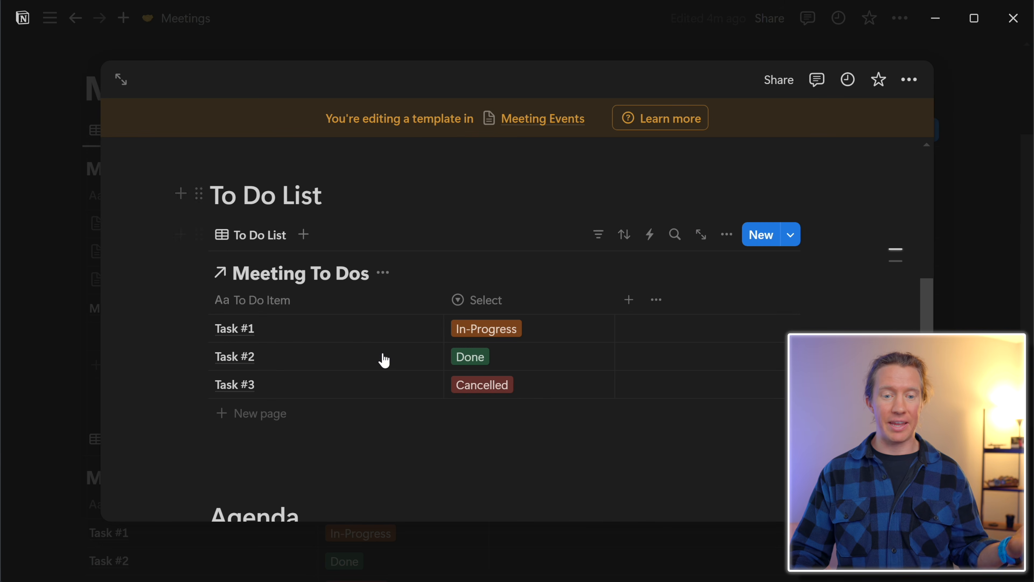
pyautogui.scroll(-4, 344, 477)
pyautogui.scroll(5, 344, 477)
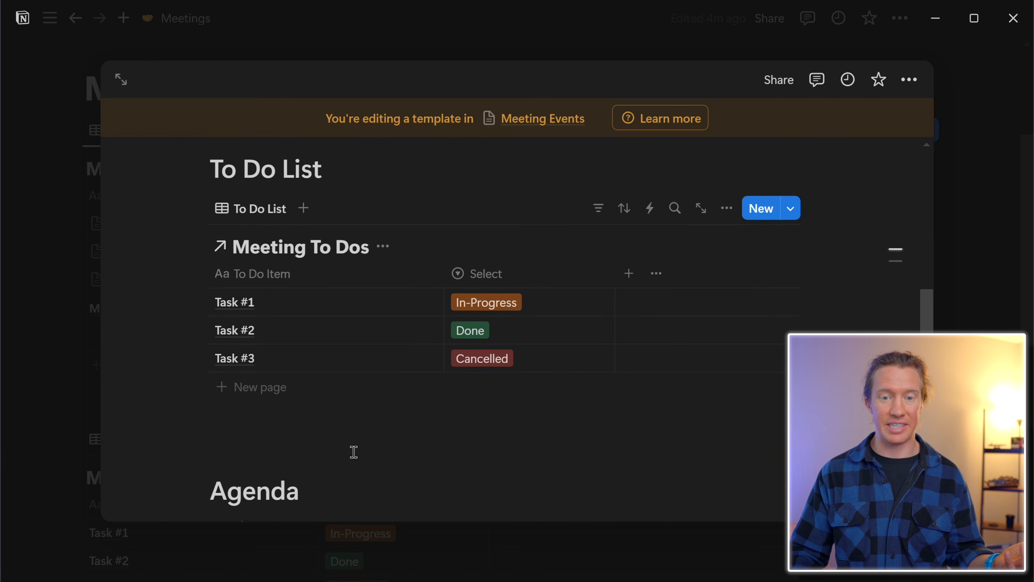
# - Close the template and create a Meeting Events entry from the default template, naming it Meeting #5
pyautogui.click(44, 198)
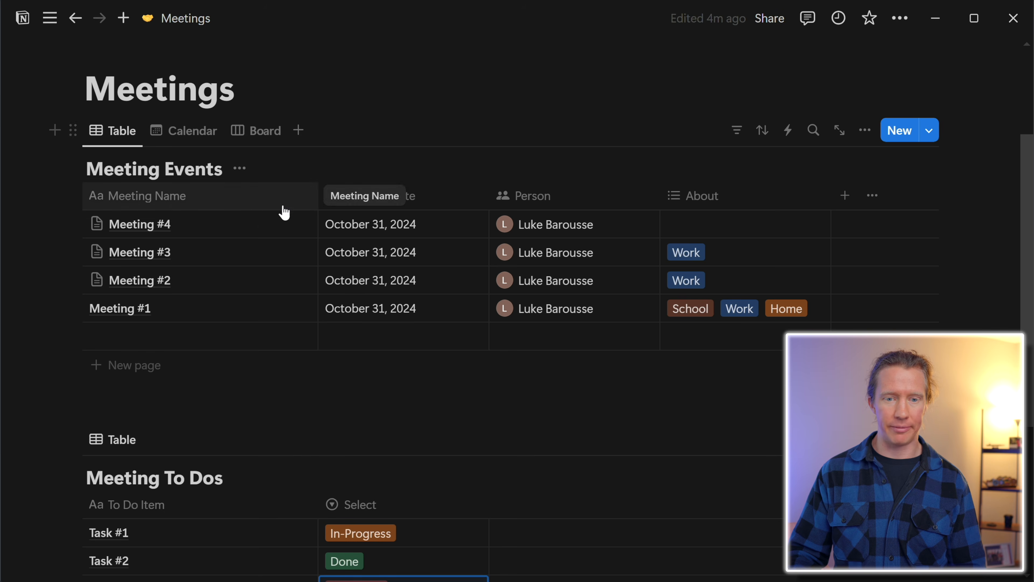
pyautogui.click(898, 137)
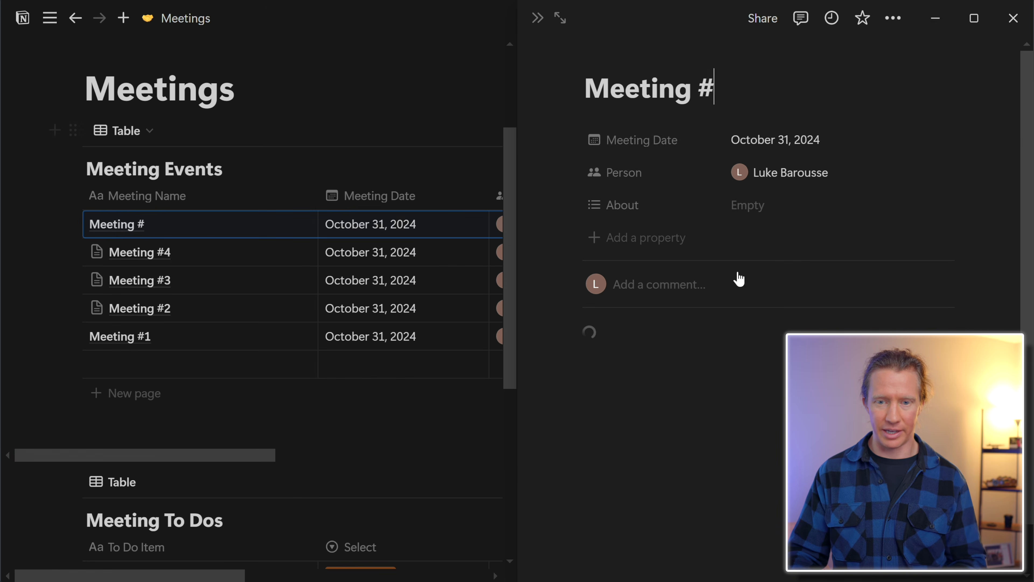
pyautogui.write('5')
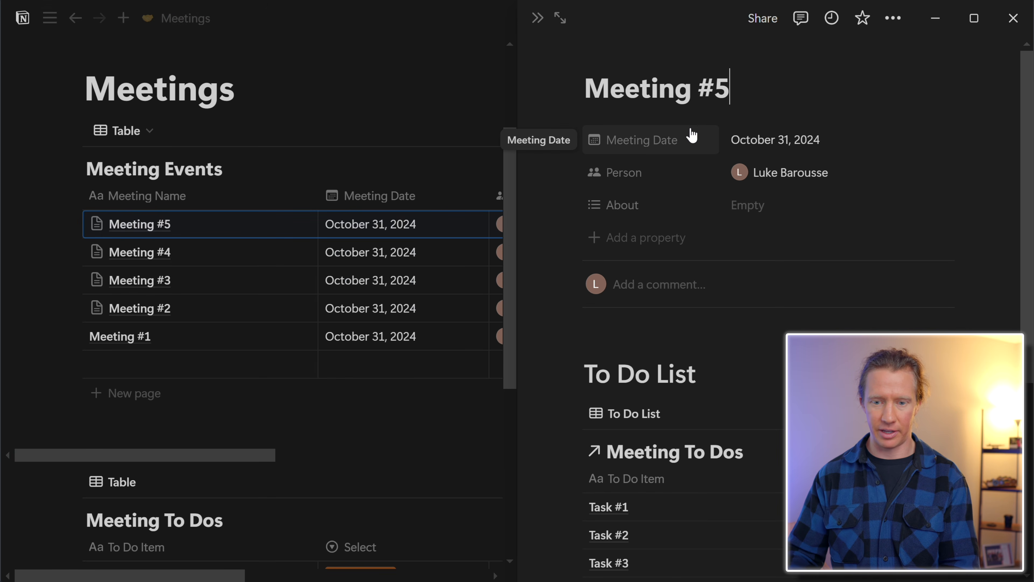
# - Add Task #4 with the In-Progress status to the To Do List inside Meeting #5, and close that page
pyautogui.scroll(-1, 722, 522)
pyautogui.scroll(-2, 721, 521)
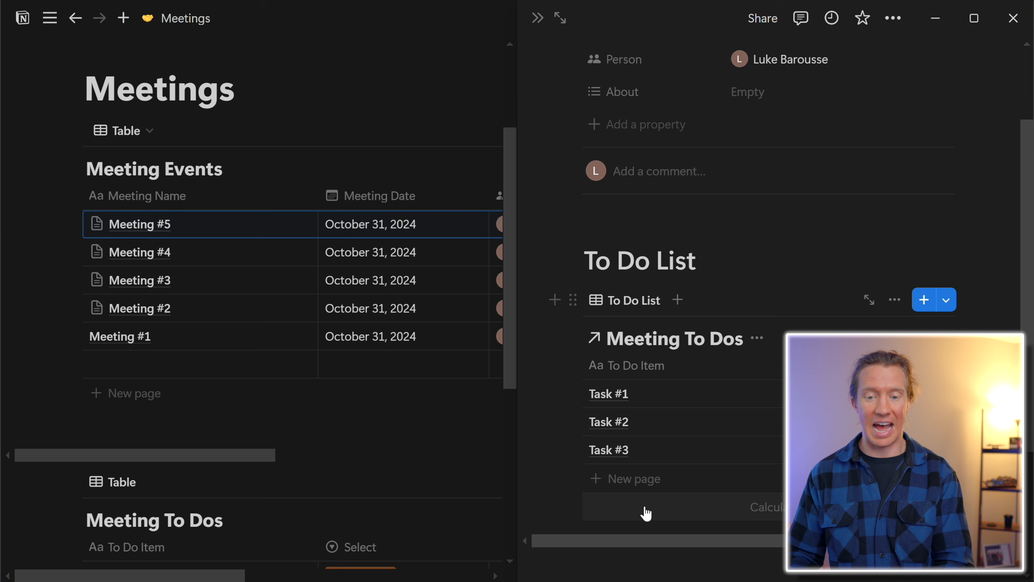
pyautogui.click(637, 484)
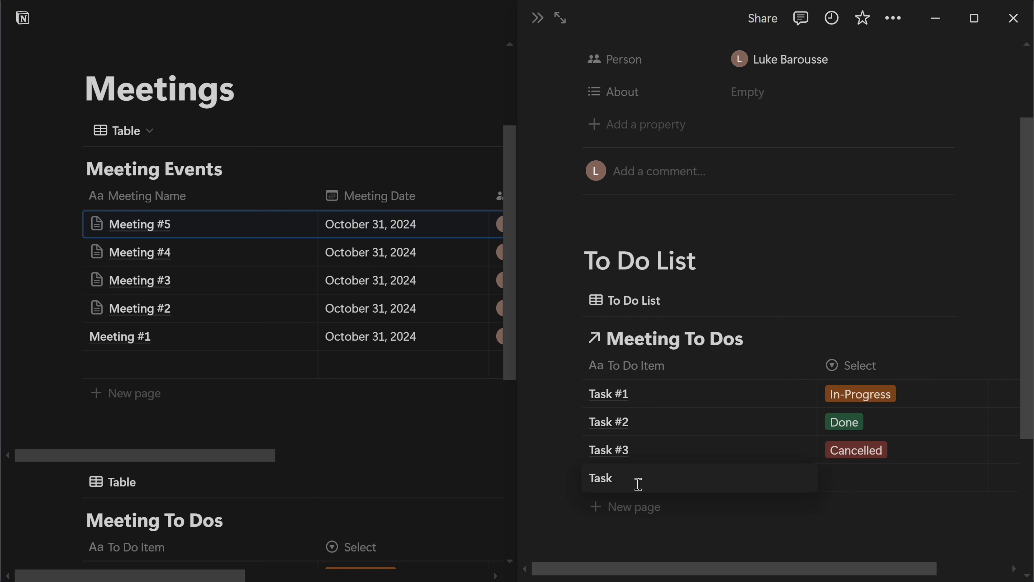
pyautogui.click(858, 483)
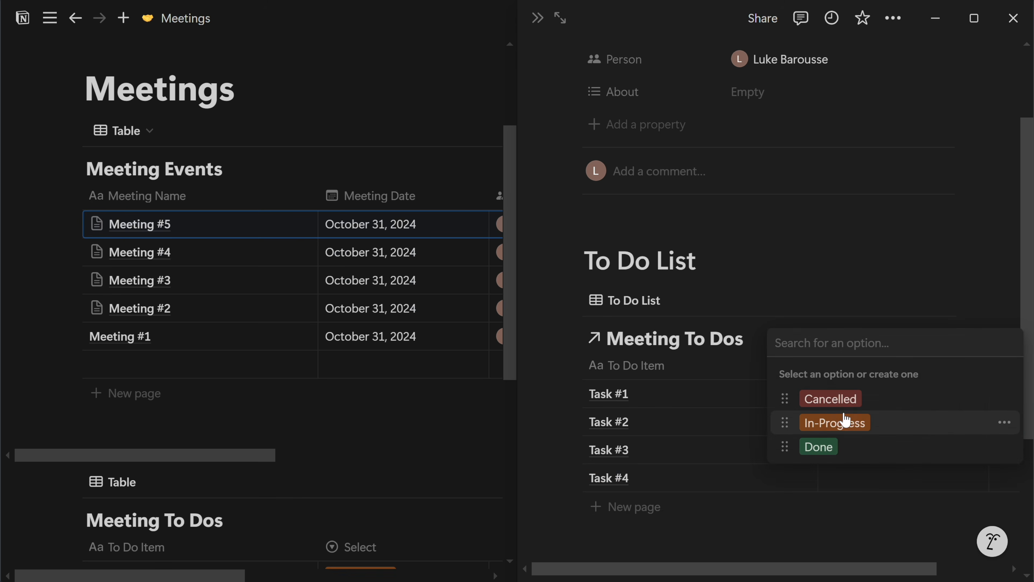
pyautogui.click(859, 424)
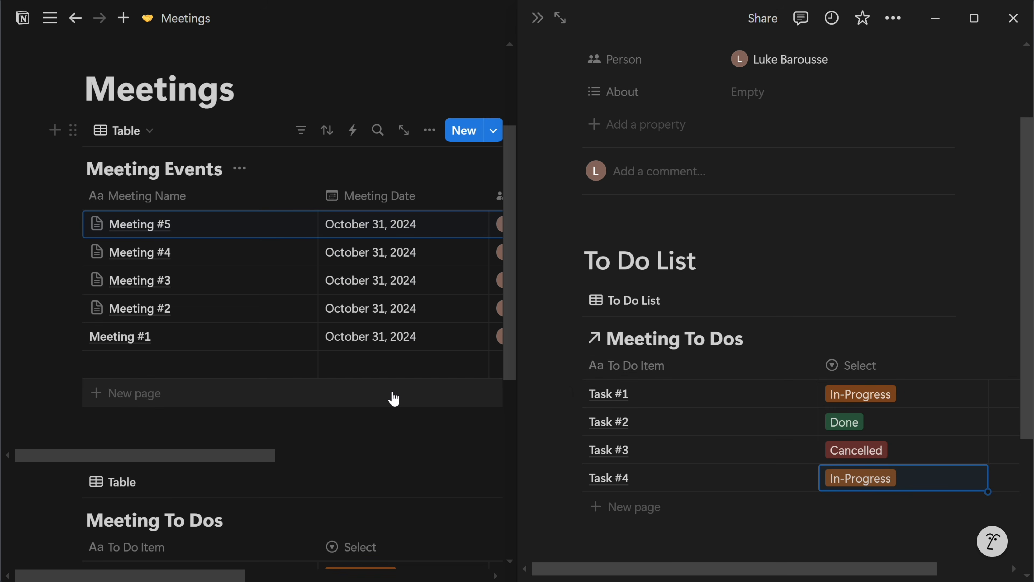
pyautogui.scroll(-3, 393, 403)
pyautogui.scroll(-2, 392, 413)
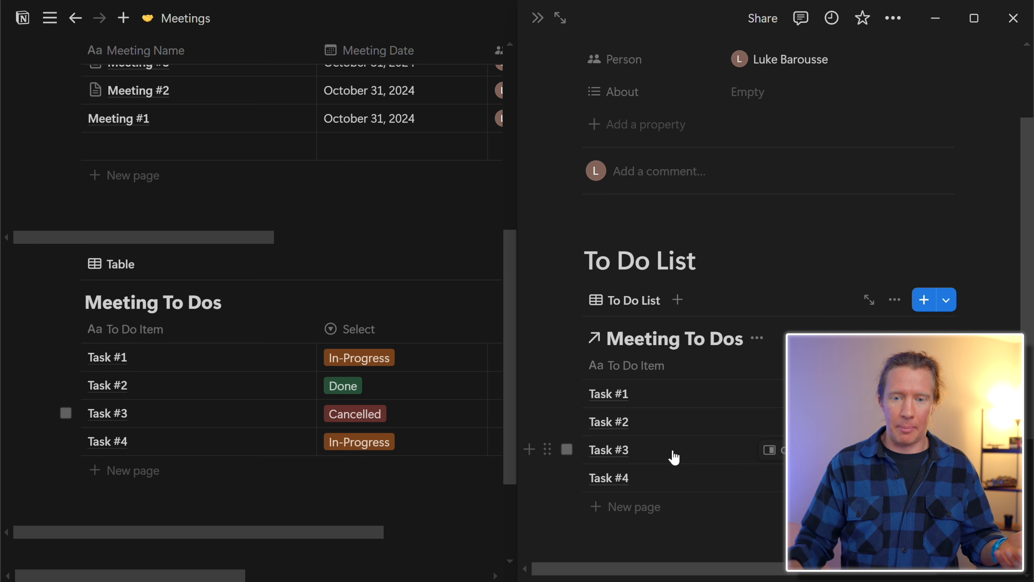
pyautogui.scroll(-4, 716, 436)
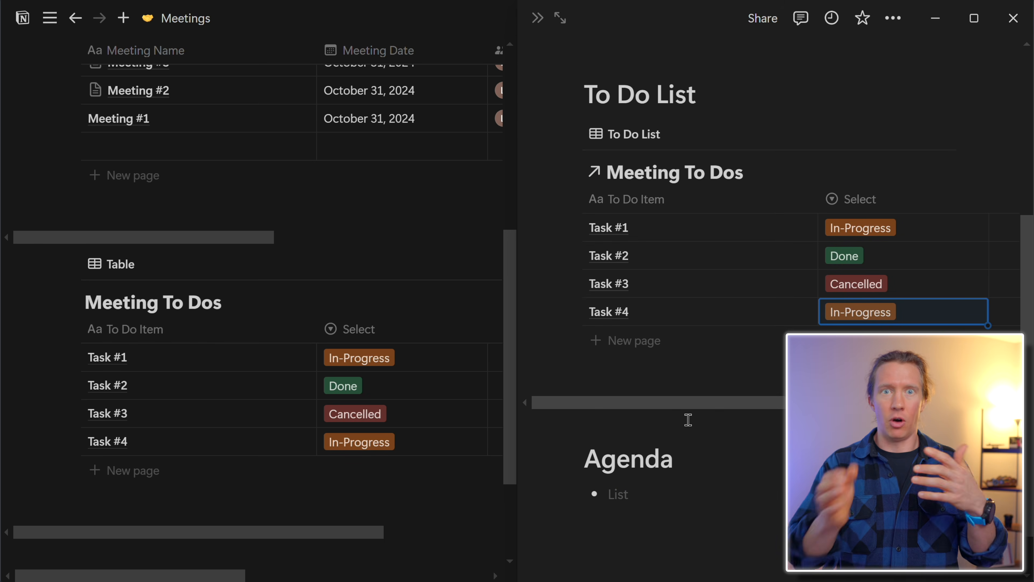
pyautogui.scroll(2, 688, 420)
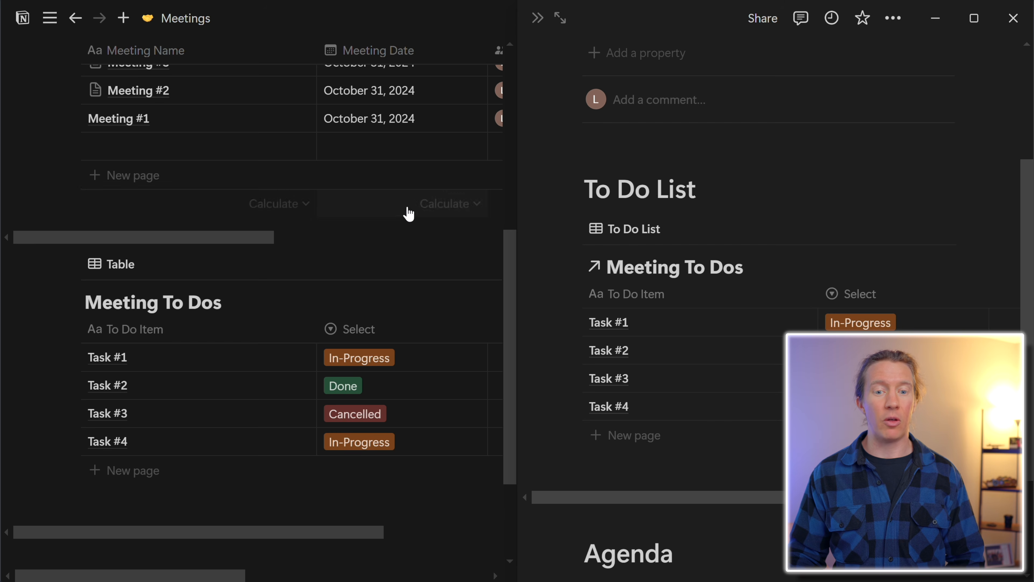
pyautogui.press('Escape')
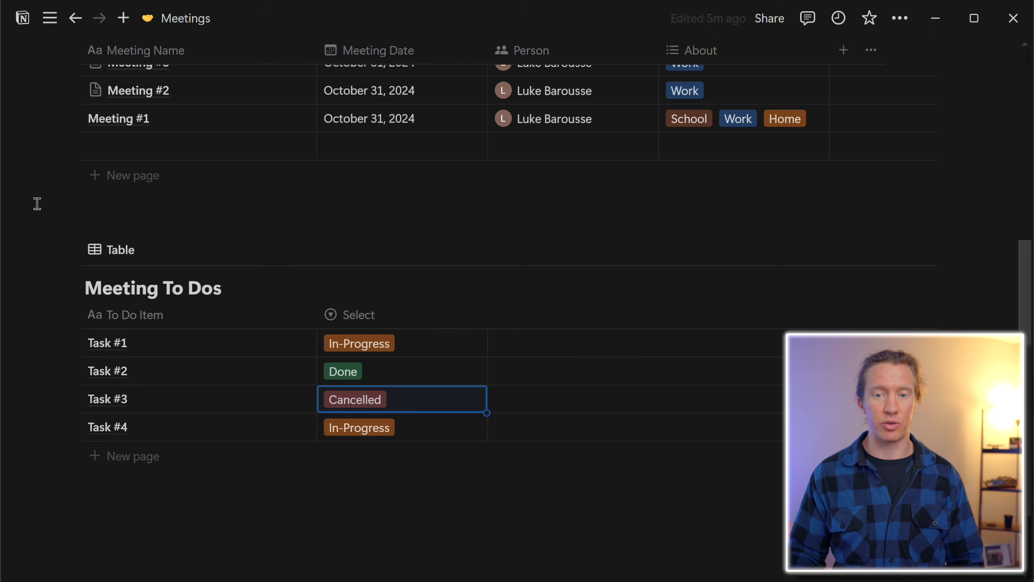
# - Add a Relation property to the Meeting To Dos table, related to the Meeting Events database with no page limit
pyautogui.scroll(6, 711, 326)
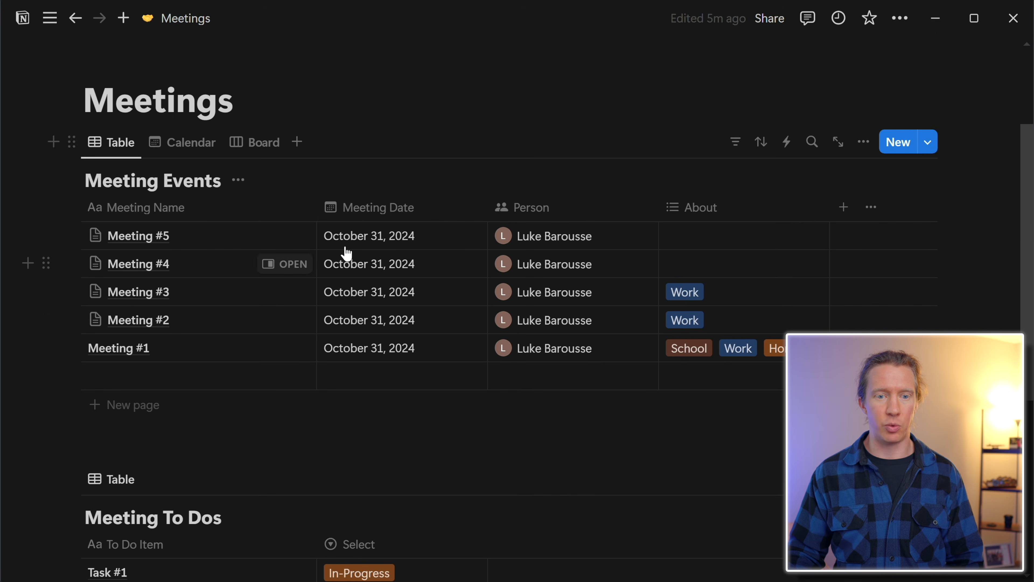
pyautogui.scroll(-3, 382, 291)
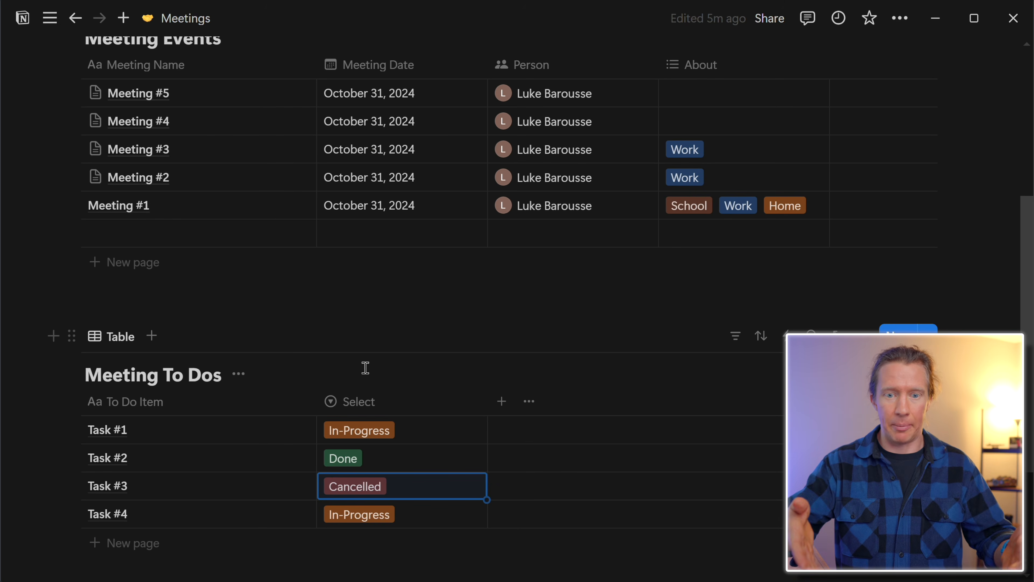
pyautogui.click(503, 403)
pyautogui.scroll(-8, 888, 398)
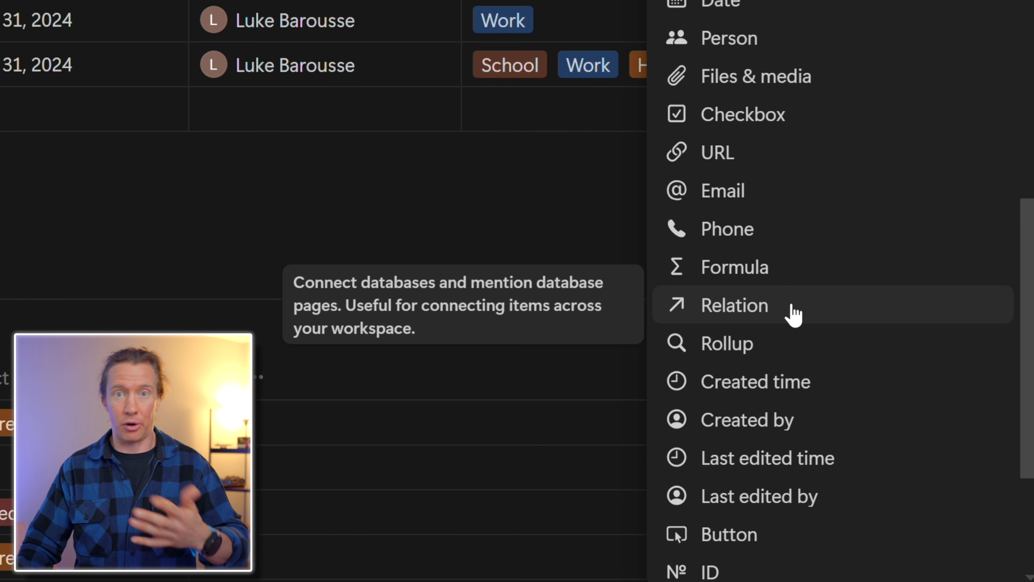
pyautogui.click(793, 315)
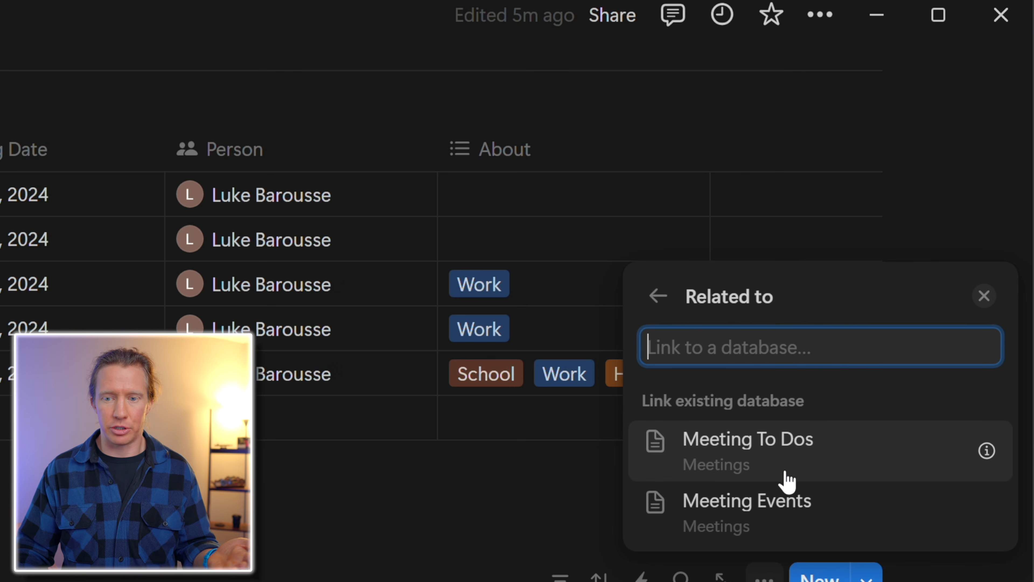
pyautogui.click(787, 525)
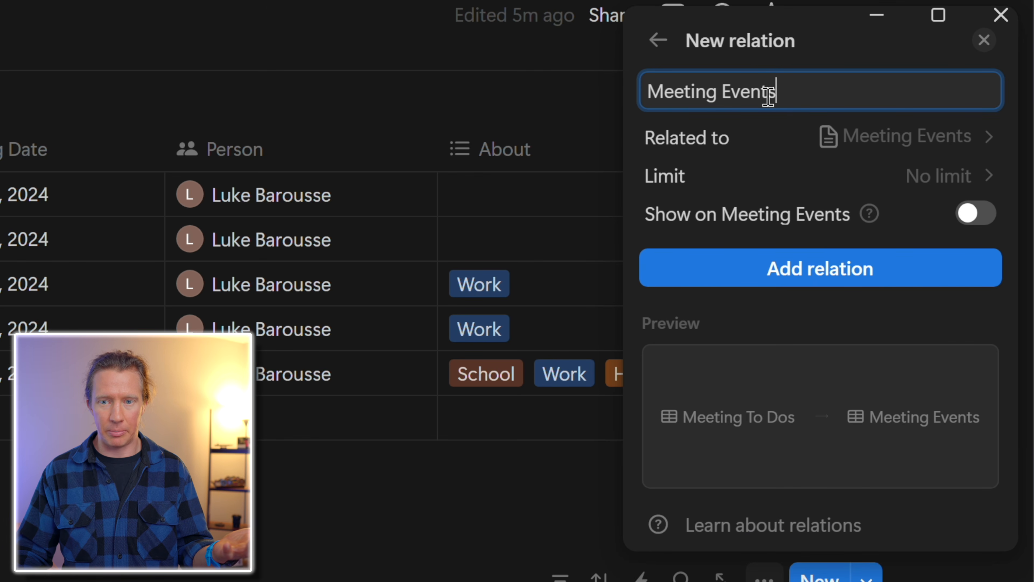
pyautogui.click(947, 178)
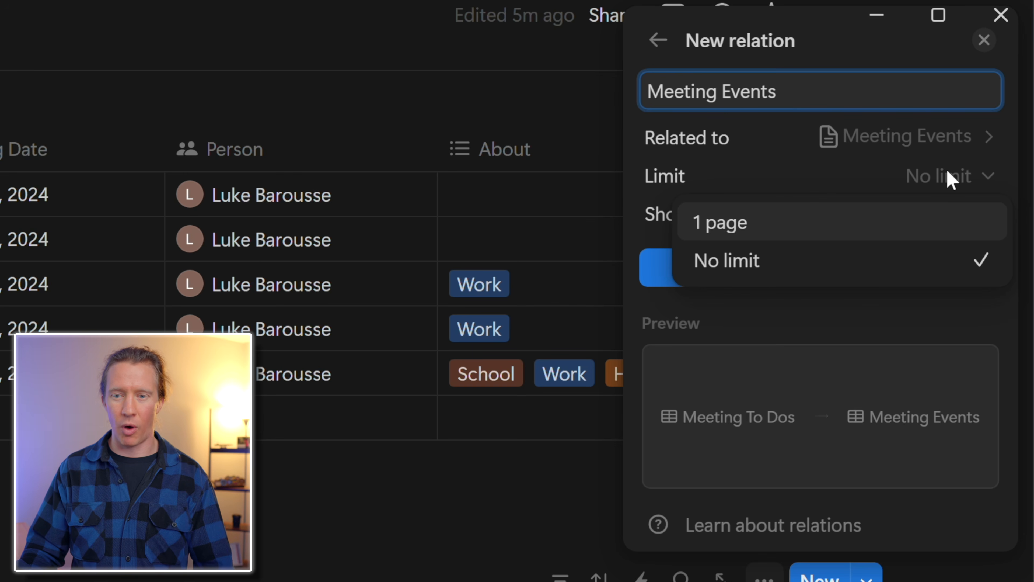
pyautogui.click(928, 346)
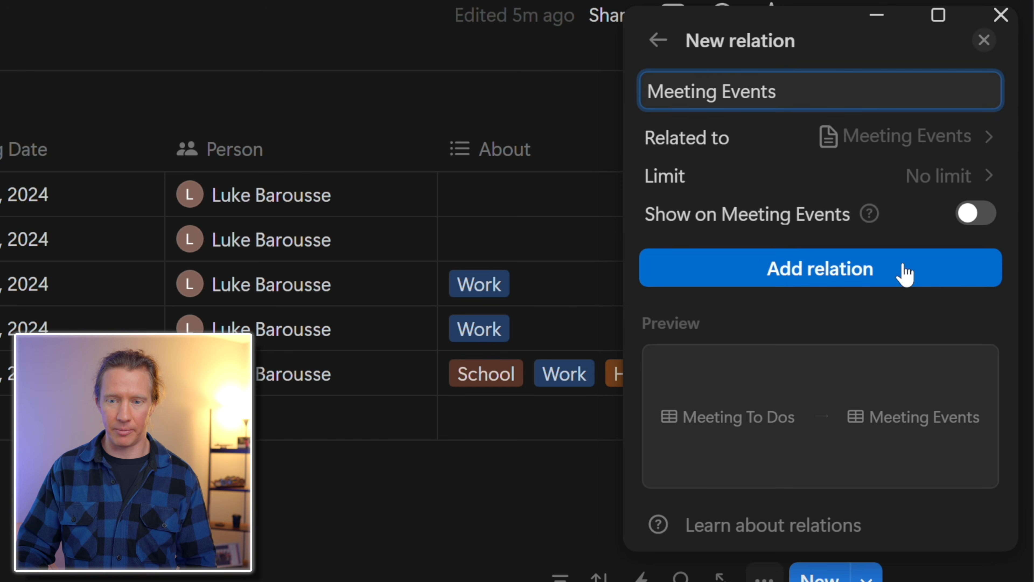
pyautogui.click(851, 281)
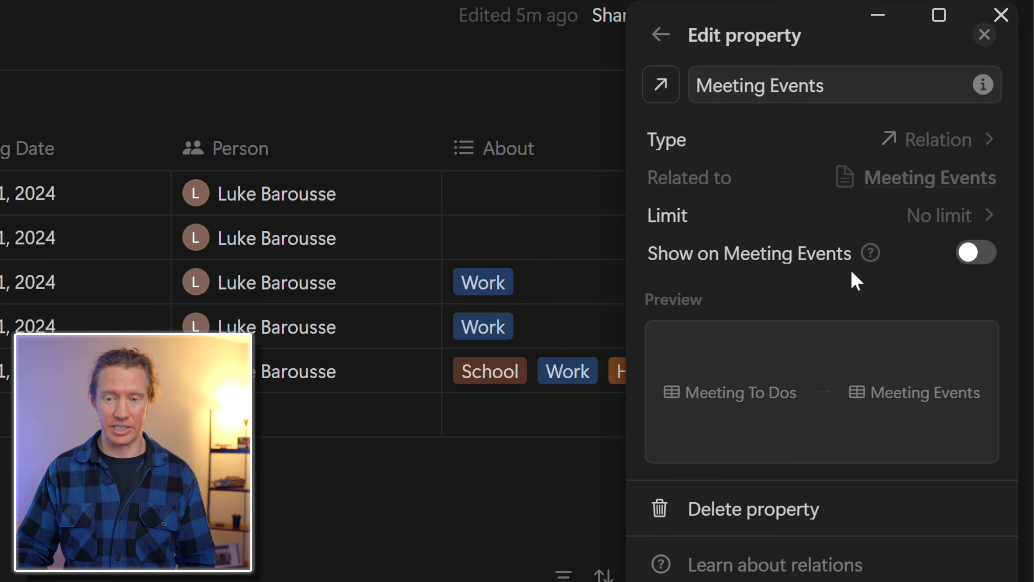
# - Link Task #4 to Meeting #5, Task #3 to Meeting #4, Task #2 to Meeting #3 and Task #1 to Meeting #1
pyautogui.click(560, 550)
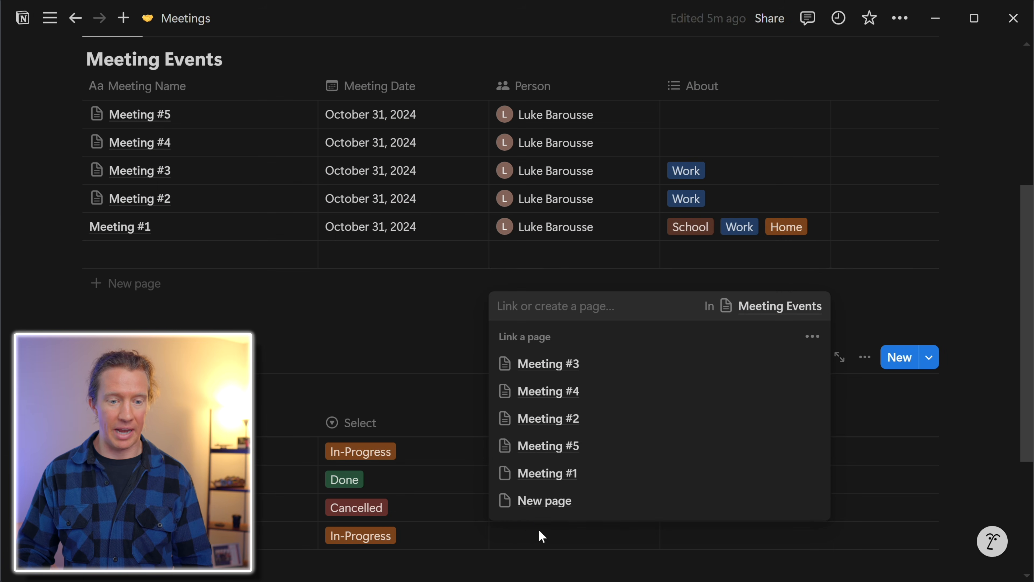
pyautogui.click(580, 446)
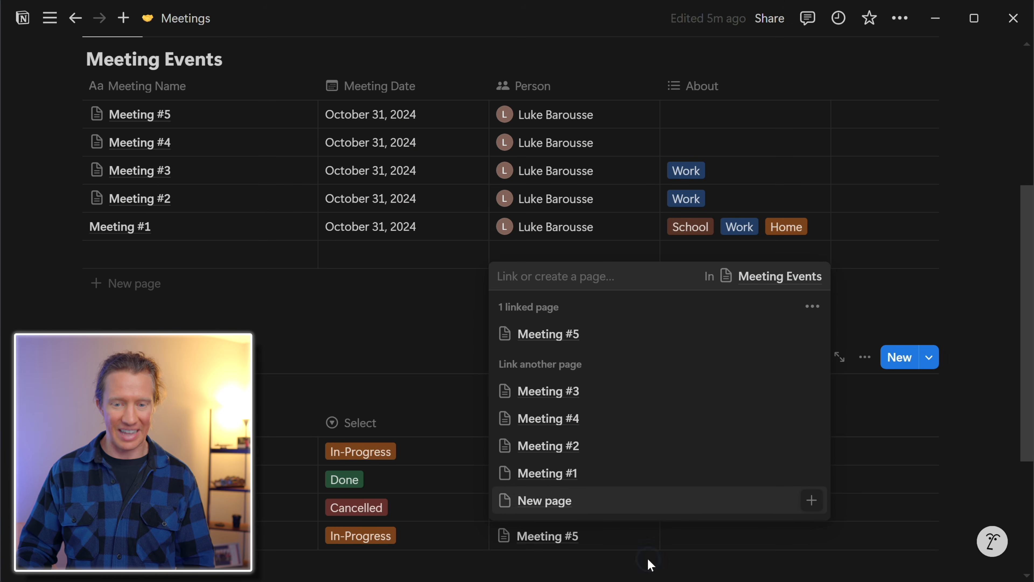
pyautogui.click(648, 562)
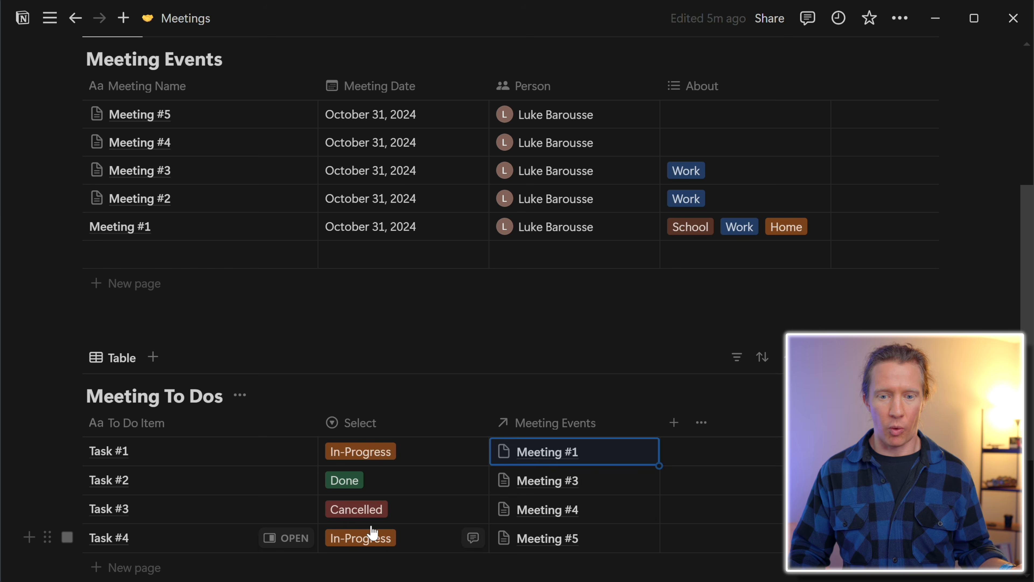
# - Edit the Meeting Events relation property so it also shows on Meeting Events as a Meeting To Dos column
pyautogui.click(593, 424)
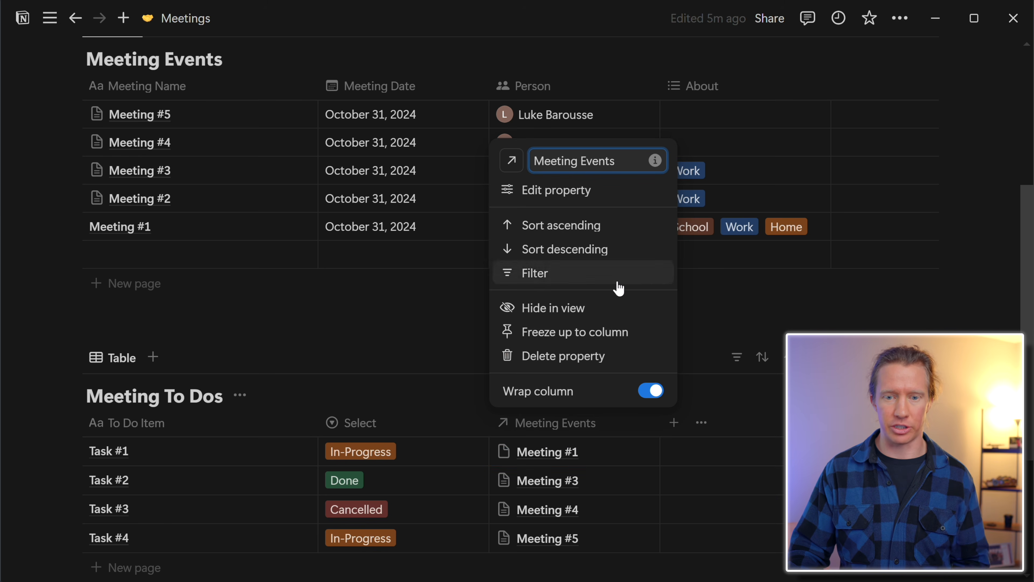
pyautogui.click(593, 189)
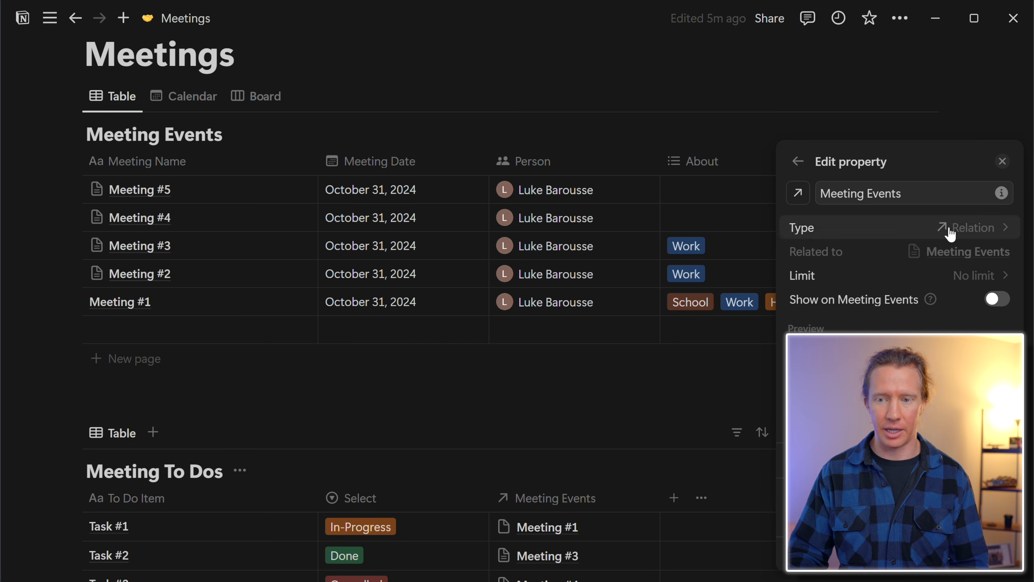
pyautogui.click(997, 300)
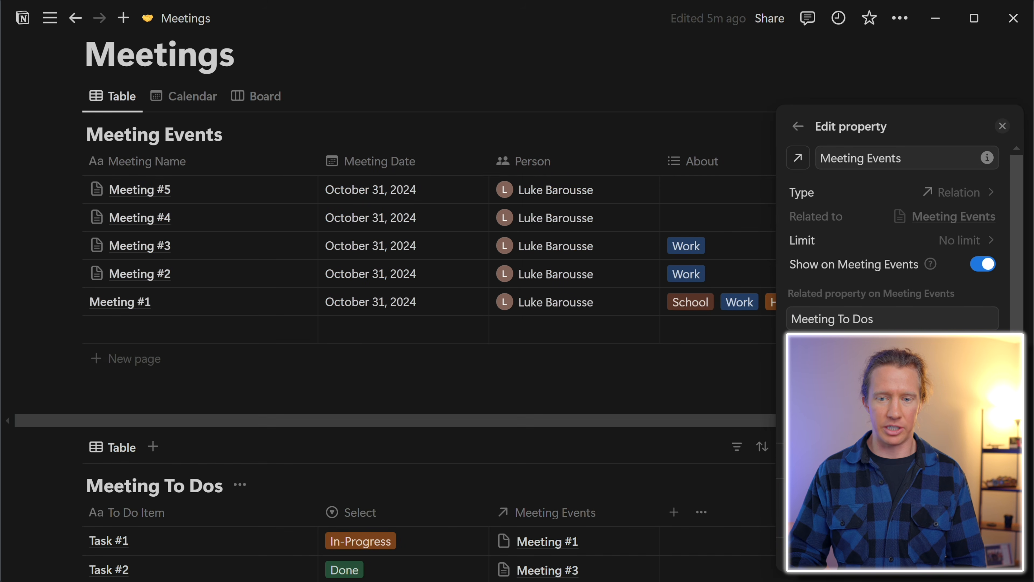
pyautogui.click(686, 379)
pyautogui.hscroll(3, 810, 259)
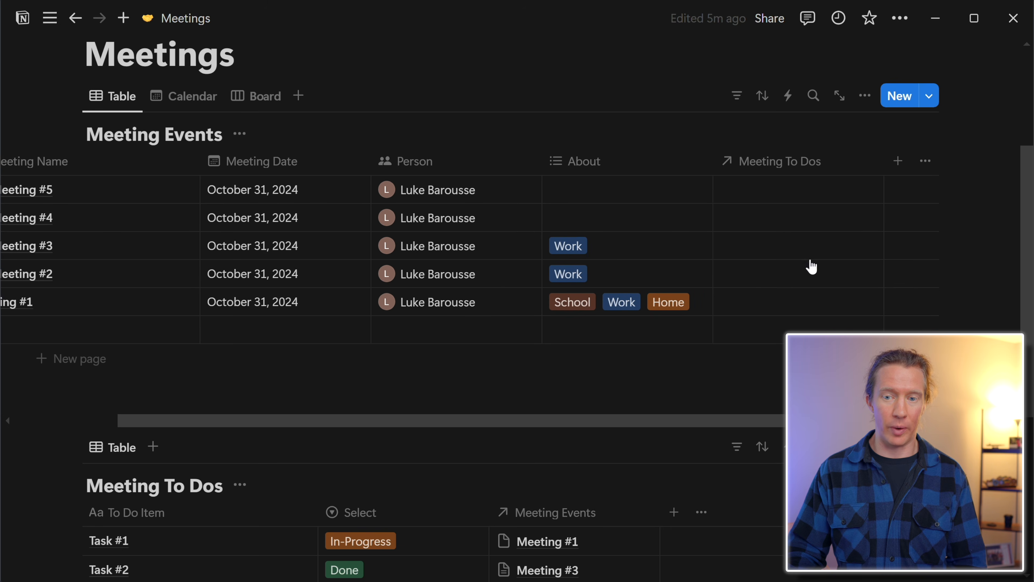
pyautogui.hscroll(-3, 676, 222)
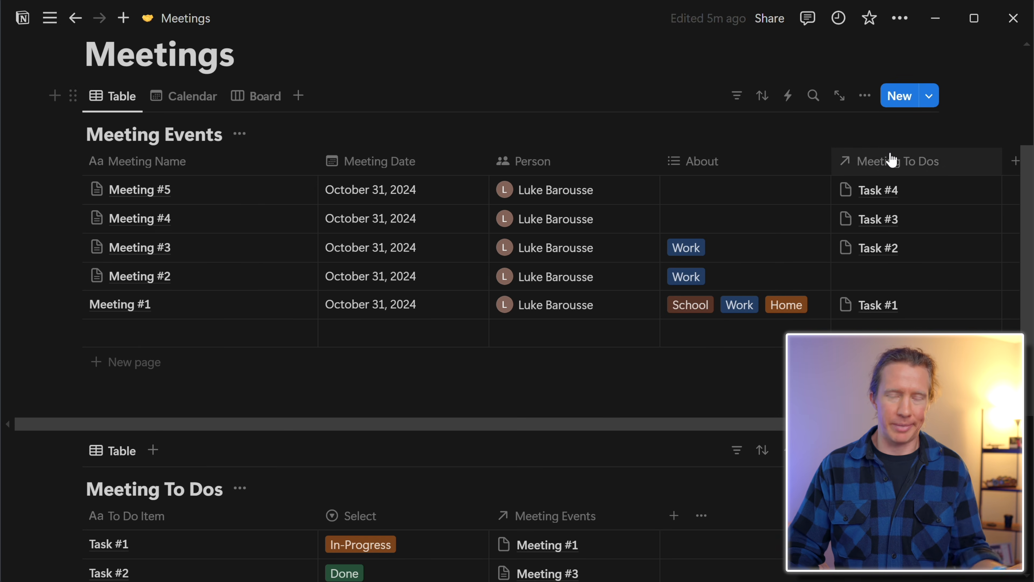
pyautogui.scroll(-2, 891, 162)
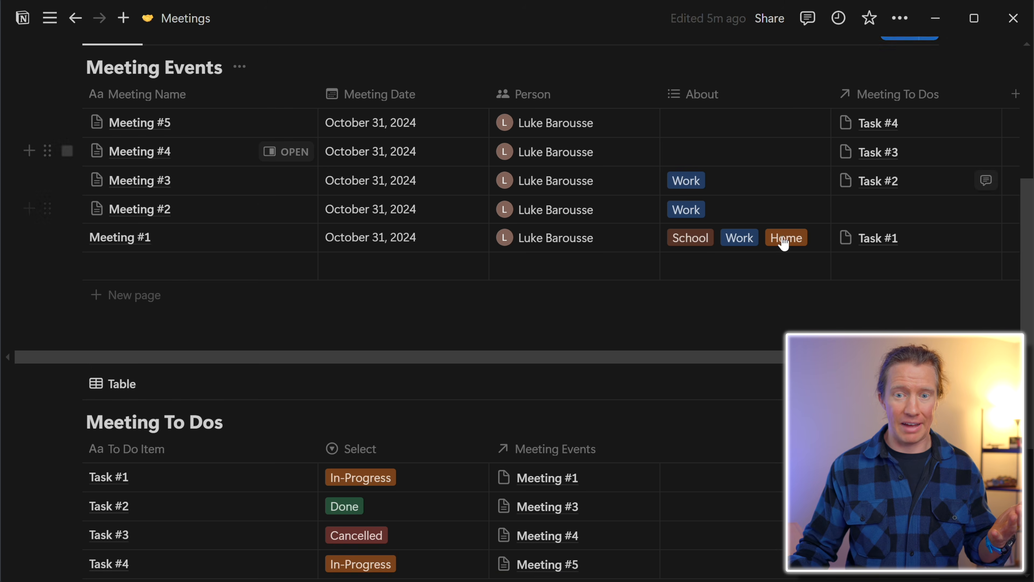
pyautogui.scroll(5, 773, 254)
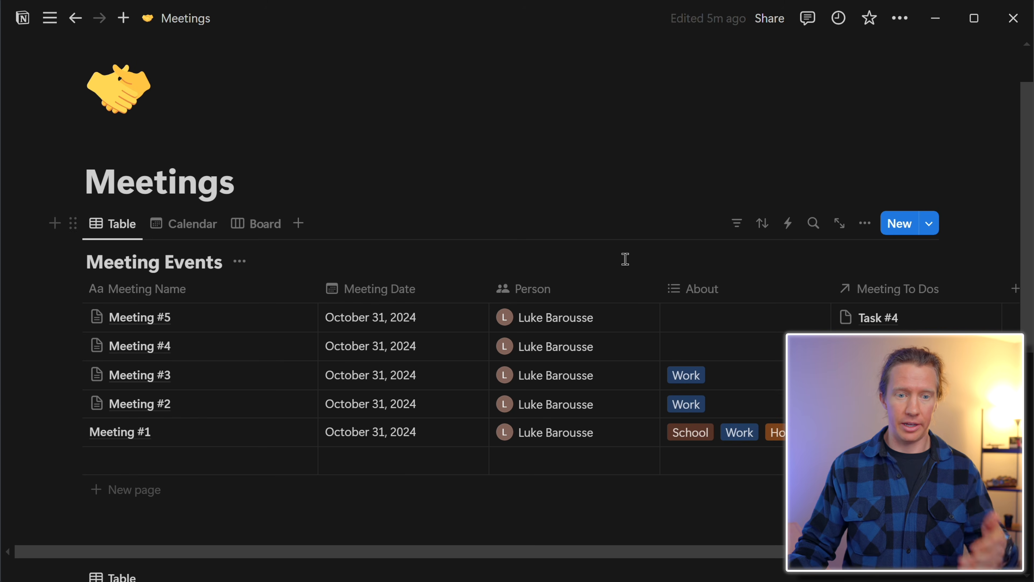
pyautogui.scroll(-5, 566, 375)
pyautogui.scroll(-4, 564, 381)
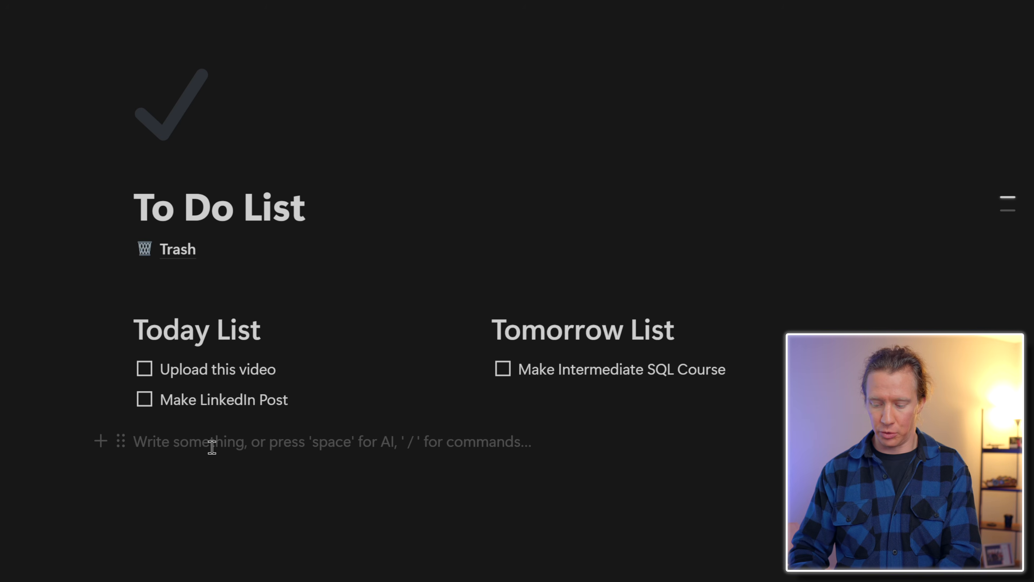
# - On the To Do List page, insert a divider below the lists and an inline database linked to Meeting To Dos
pyautogui.write('---')
pyautogui.write('/data')
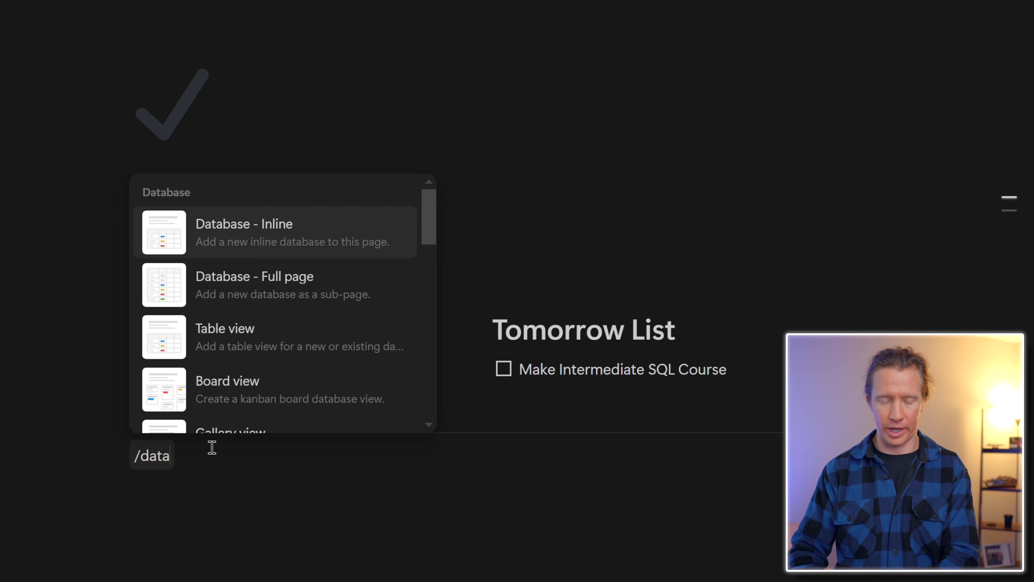
pyautogui.press('Return')
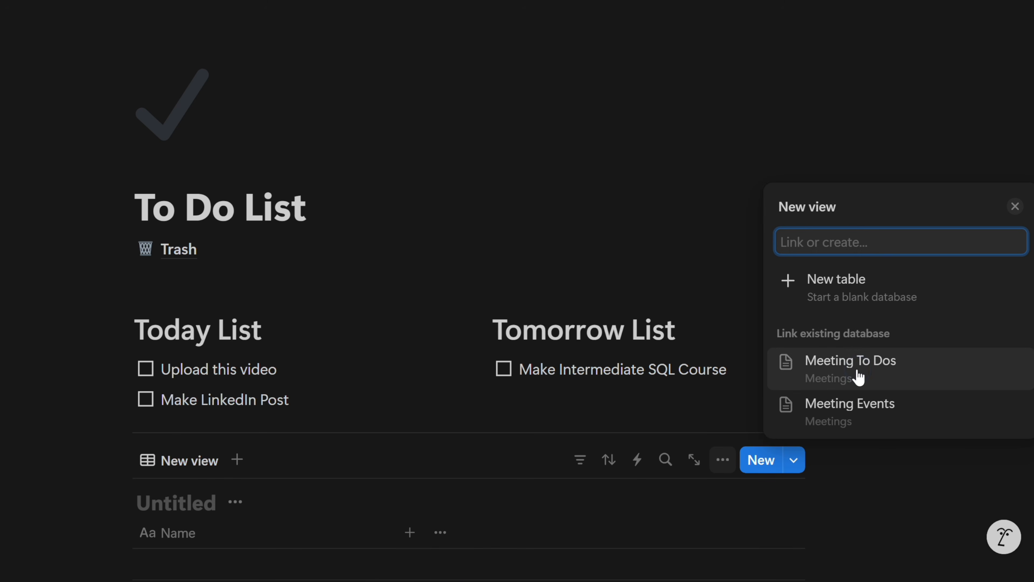
pyautogui.click(859, 373)
pyautogui.click(792, 204)
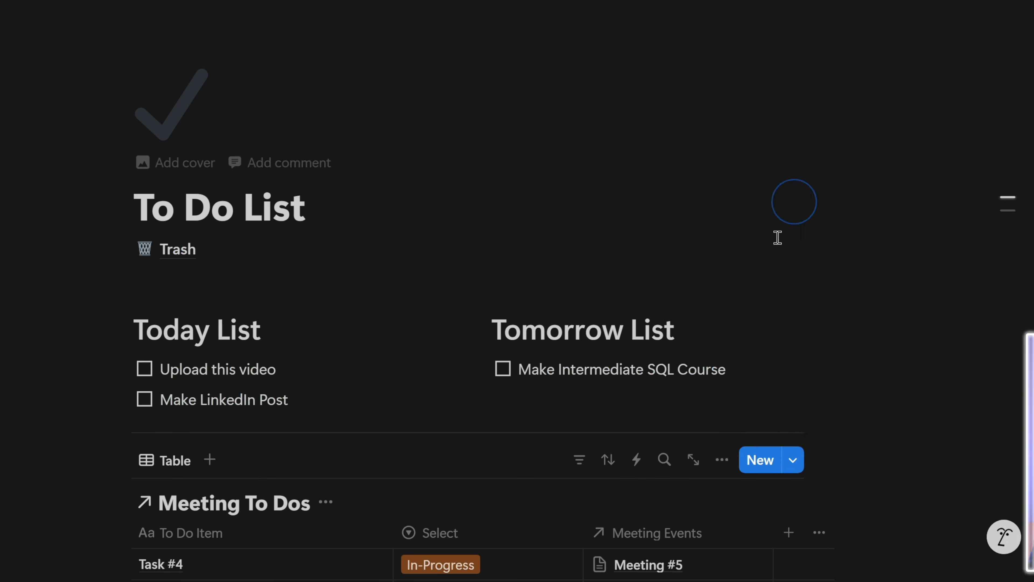
pyautogui.scroll(-7, 709, 342)
pyautogui.scroll(5, 459, 344)
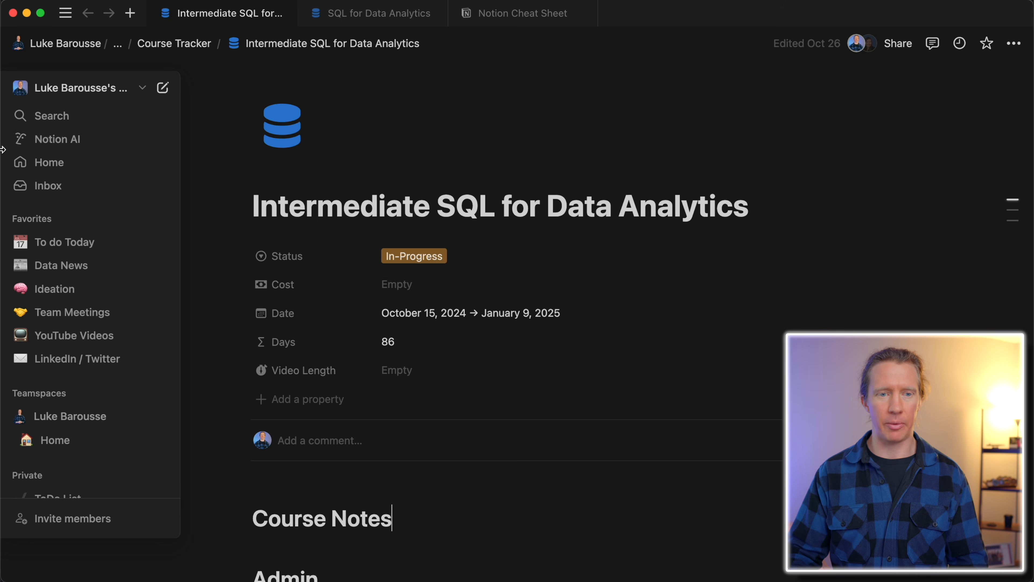
# - Keep the workspace's navigation sidebar open beside the Intermediate SQL for Data Analytics page
pyautogui.click(65, 13)
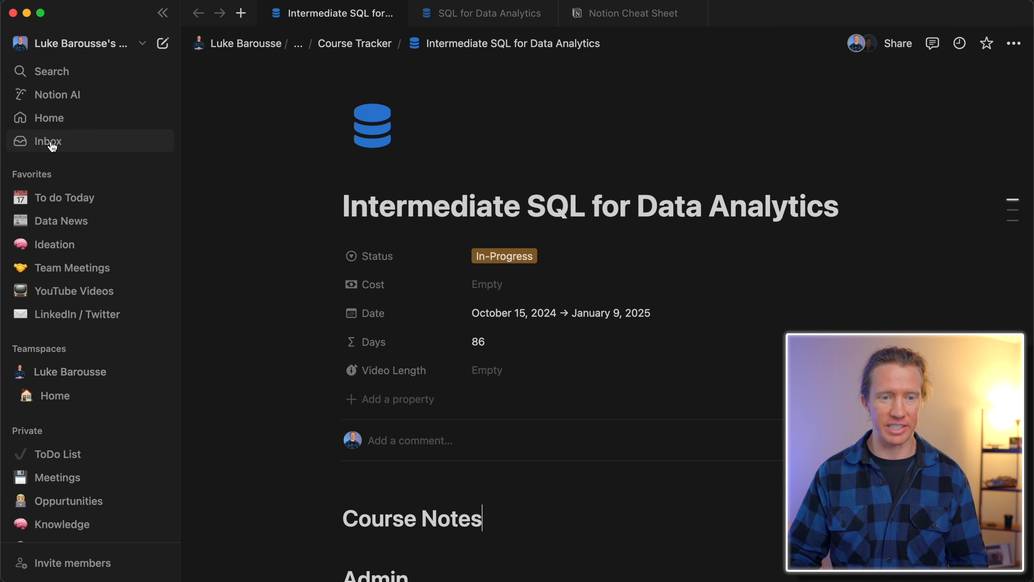
# - Open the Compare Microsoft Datasets comment from the inbox and read the full thread on the WWI and AdventureWorks Comparison heading
pyautogui.click(53, 147)
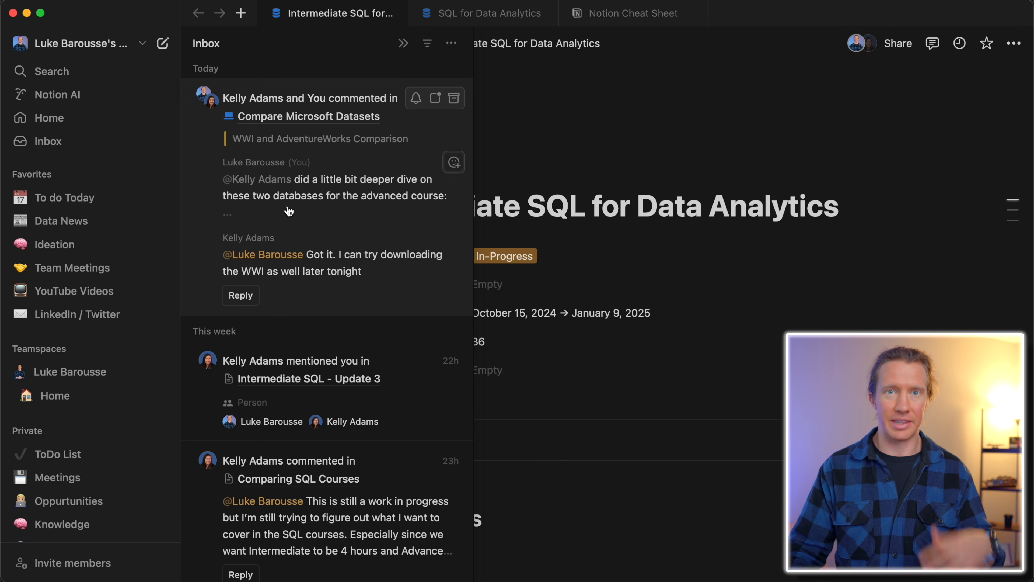
pyautogui.click(346, 210)
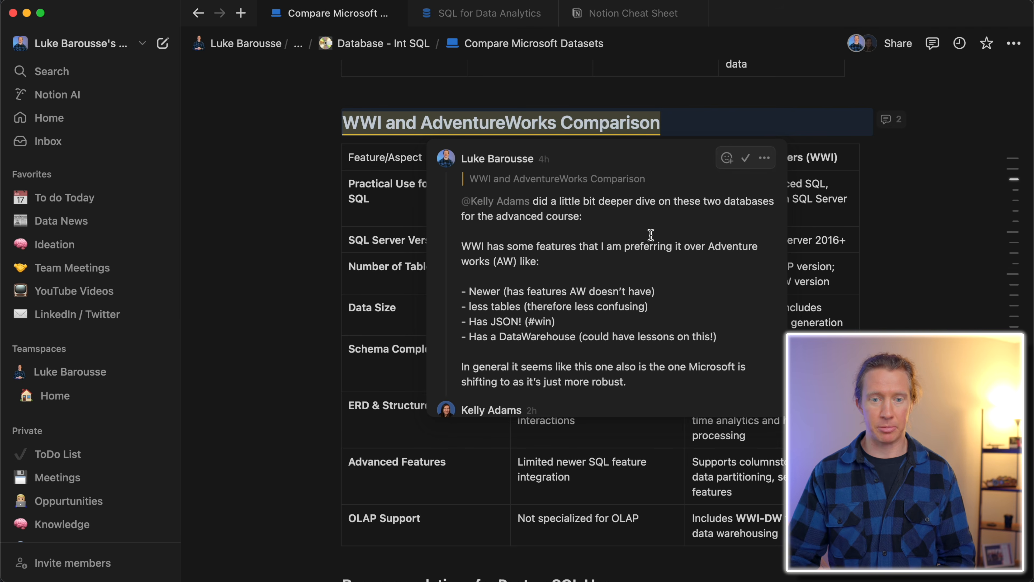
pyautogui.click(325, 227)
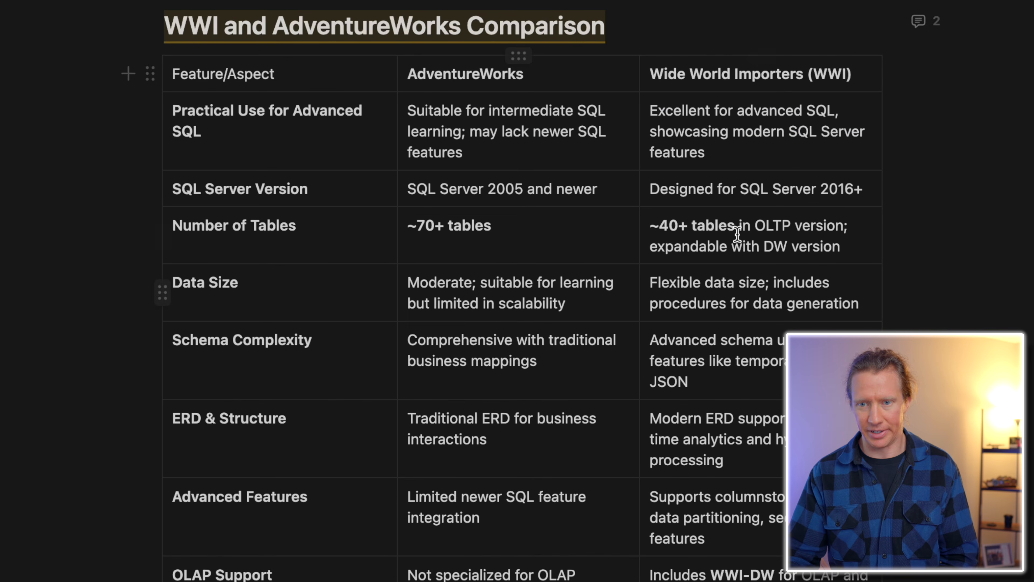
pyautogui.click(923, 25)
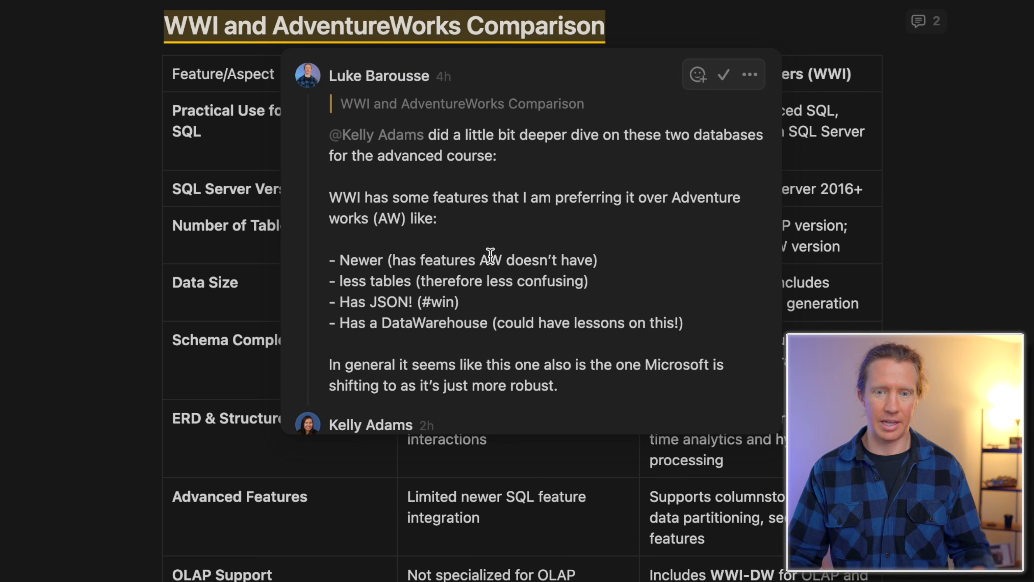
pyautogui.scroll(-2, 490, 255)
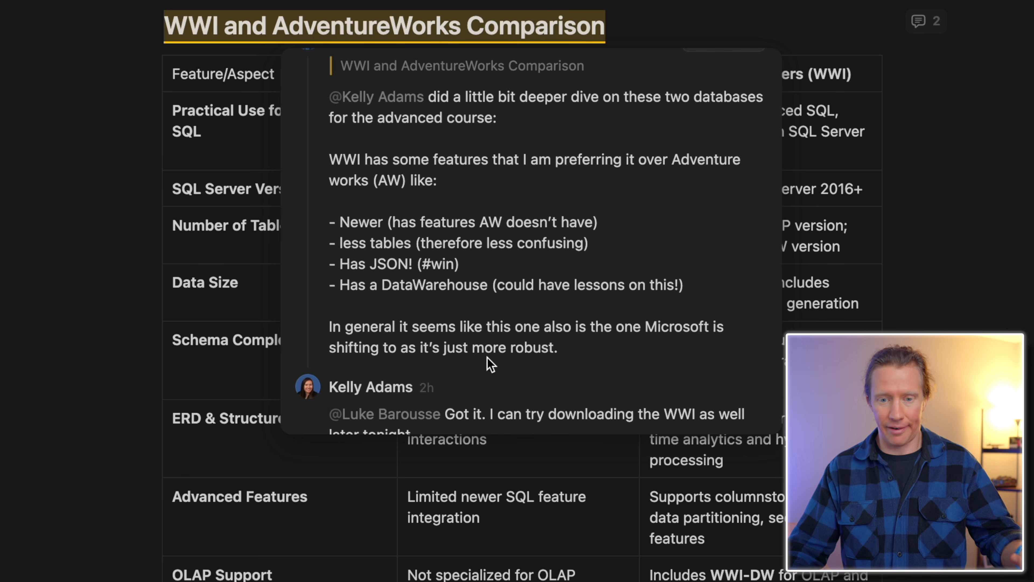
pyautogui.scroll(-2, 491, 363)
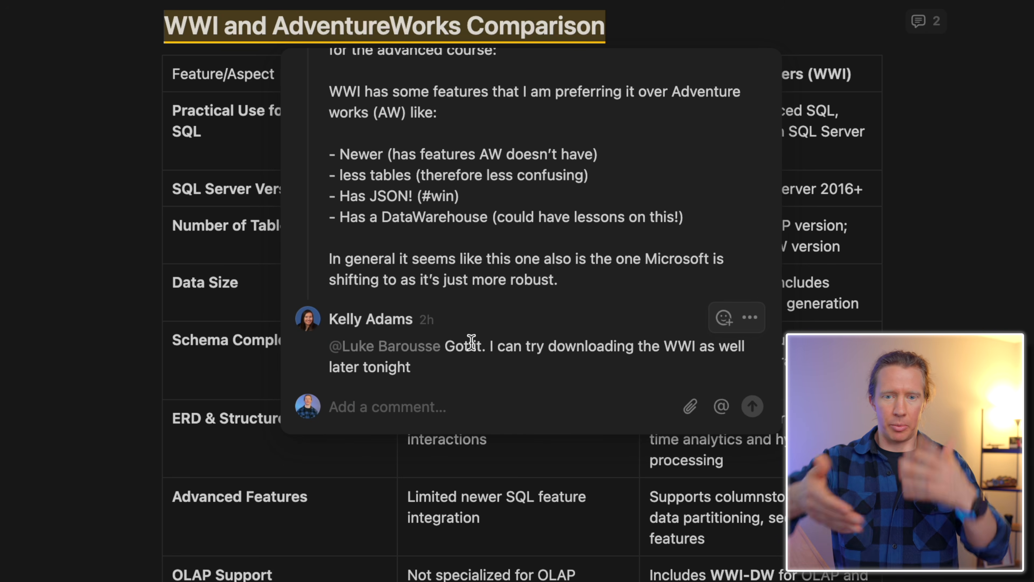
pyautogui.click(265, 71)
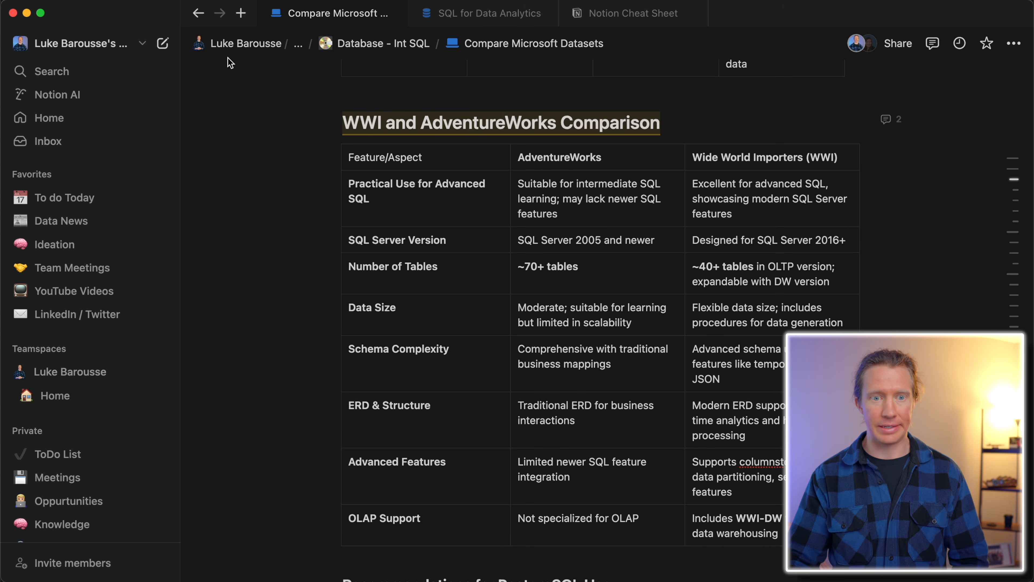
# - Hide the navigation sidebar, return to the start of the Compare Microsoft Datasets page and open its sharing options
pyautogui.click(163, 13)
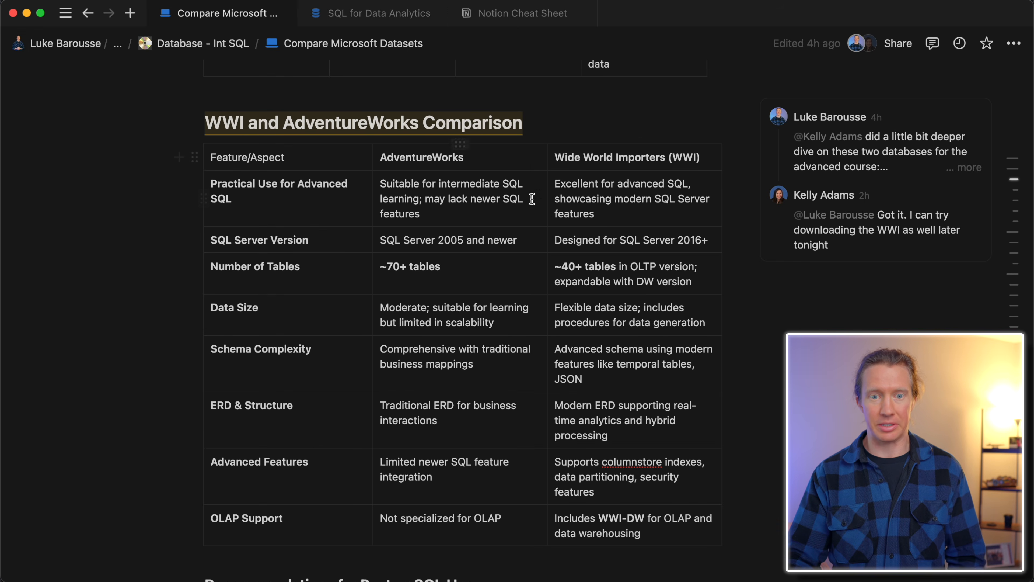
pyautogui.scroll(10, 586, 226)
pyautogui.scroll(6, 570, 203)
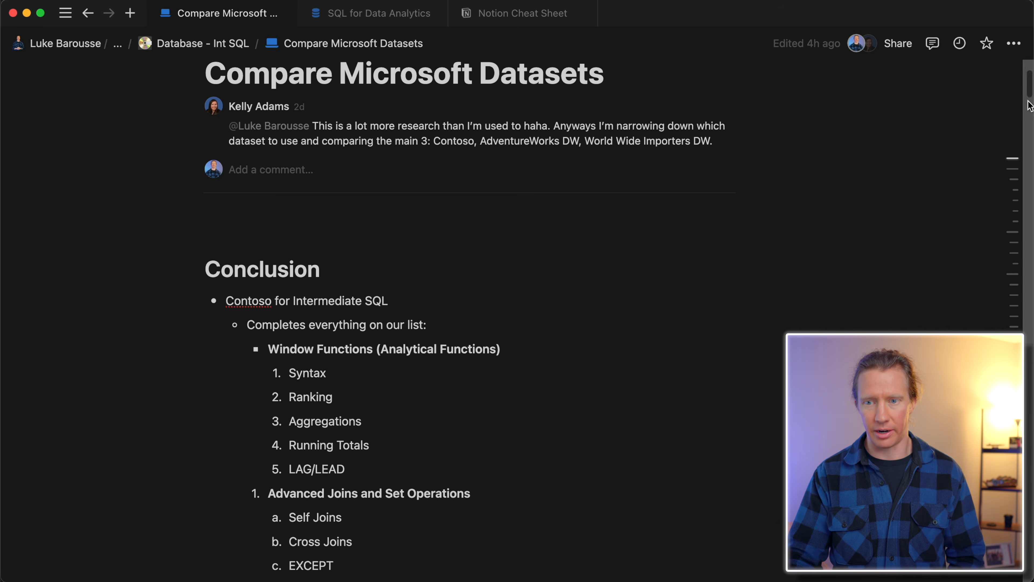
pyautogui.click(899, 45)
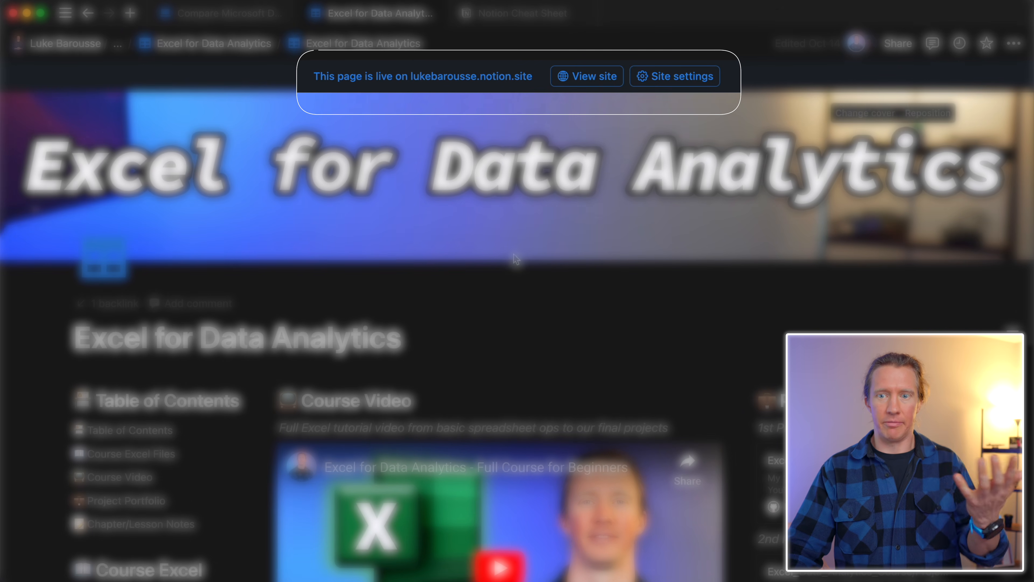
# - Look through the published Excel for Data Analytics site and the finished Notion Cheat Sheet page
pyautogui.click(903, 49)
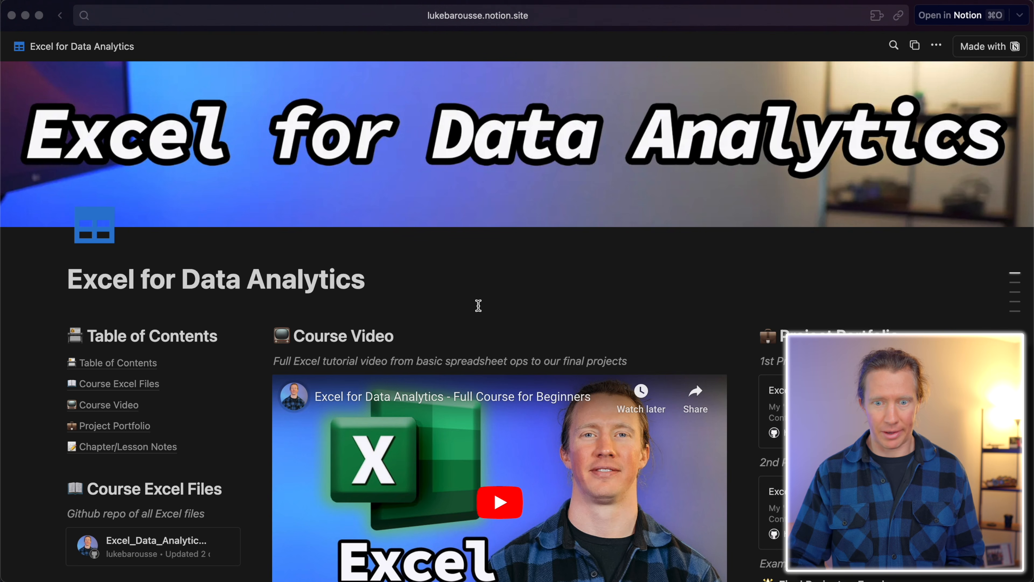
pyautogui.scroll(-15, 478, 305)
pyautogui.scroll(5, 515, 340)
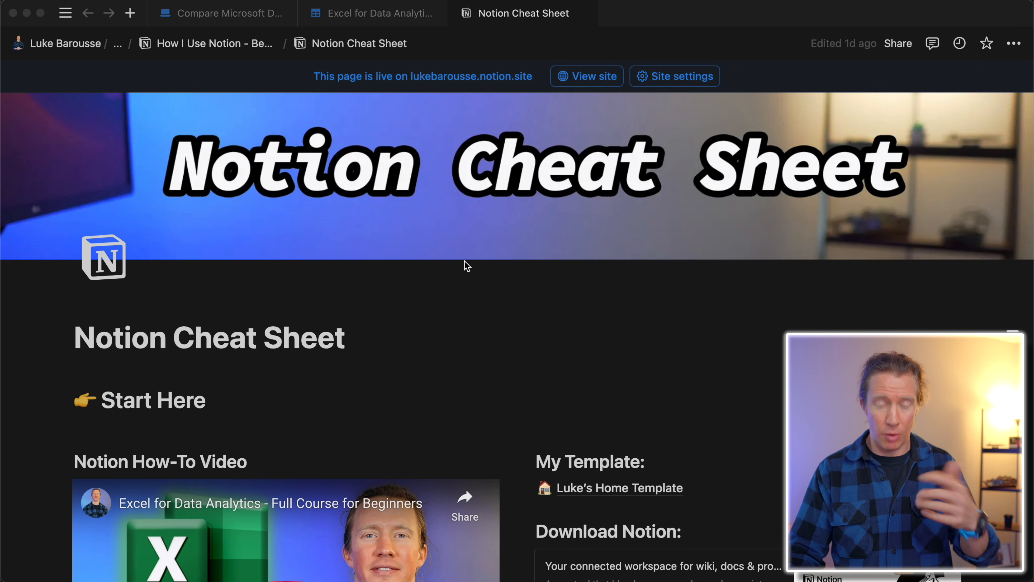
pyautogui.scroll(-5, 488, 387)
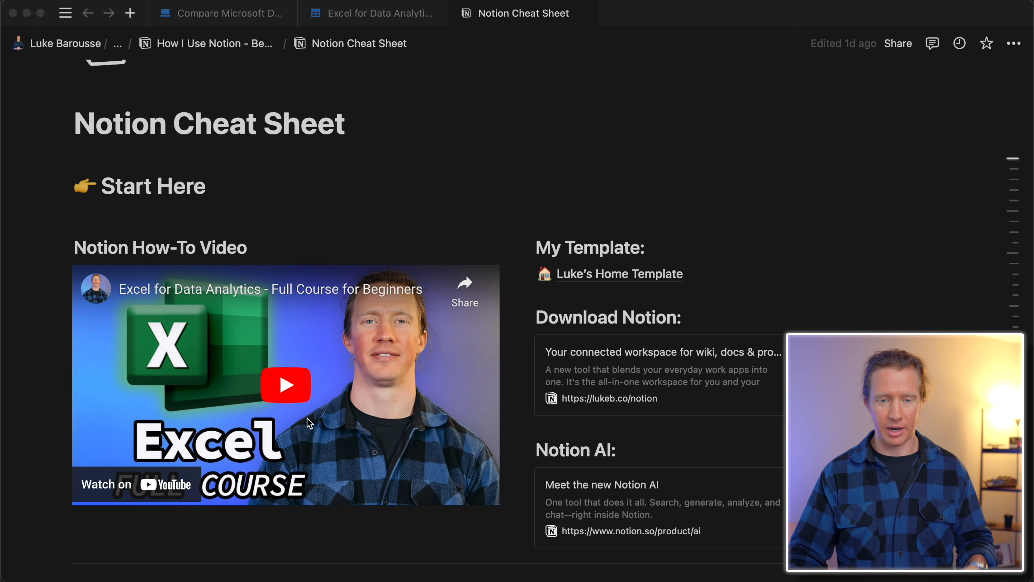
pyautogui.scroll(5, 306, 417)
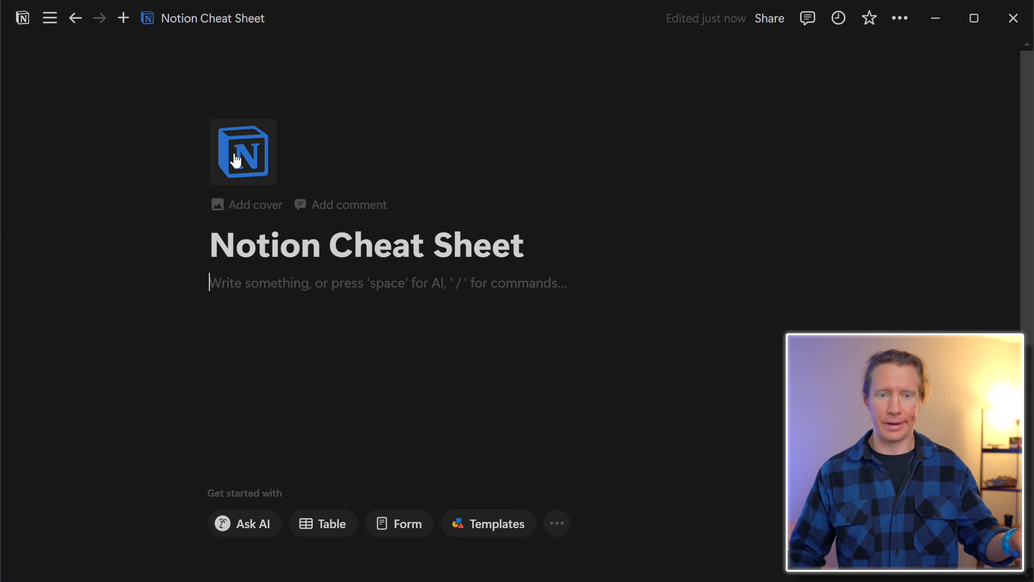
# - Set the new Notion Cheat Sheet page to full width and place the cursor in its empty body
pyautogui.click(900, 18)
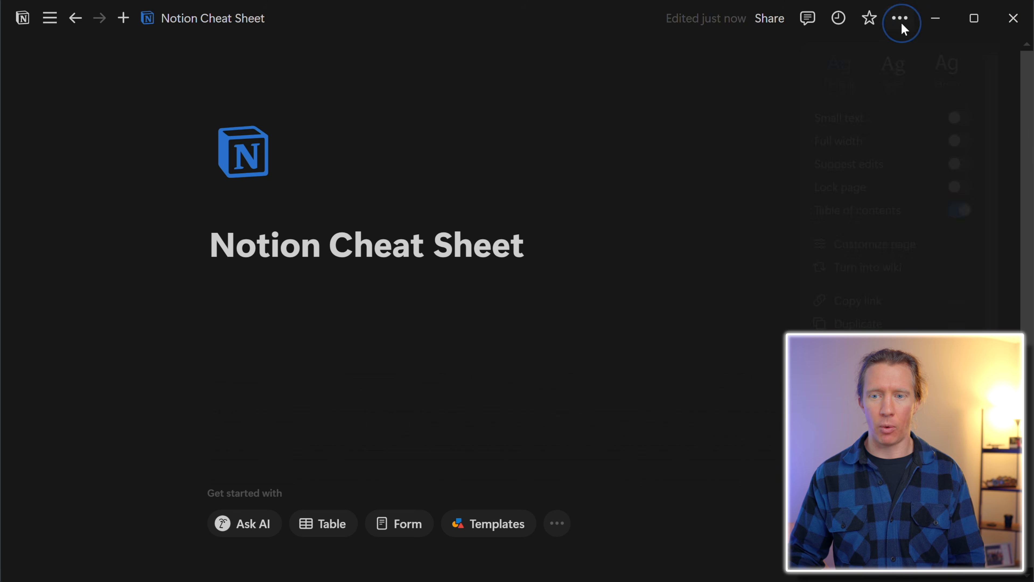
pyautogui.click(957, 144)
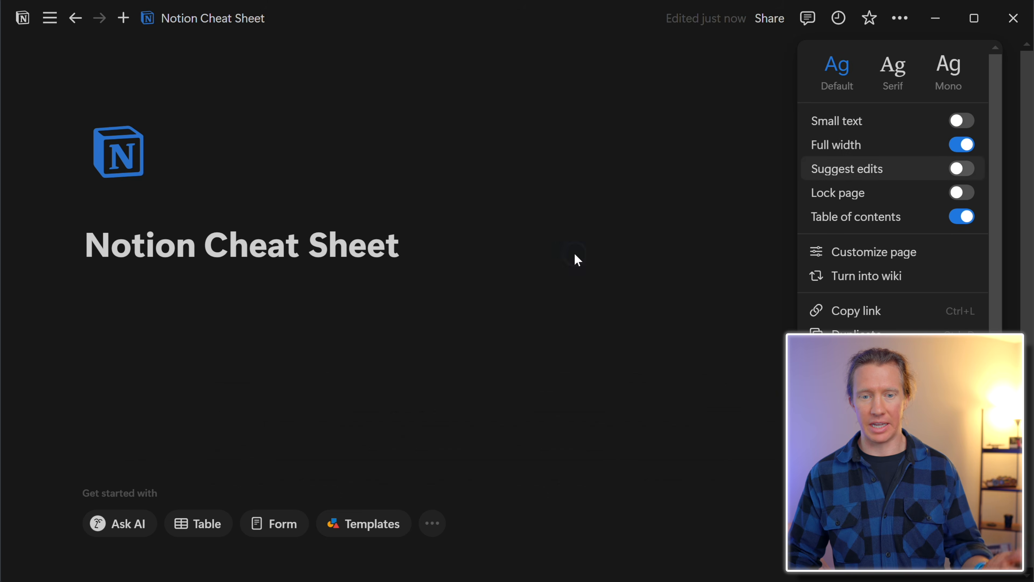
pyautogui.click(397, 301)
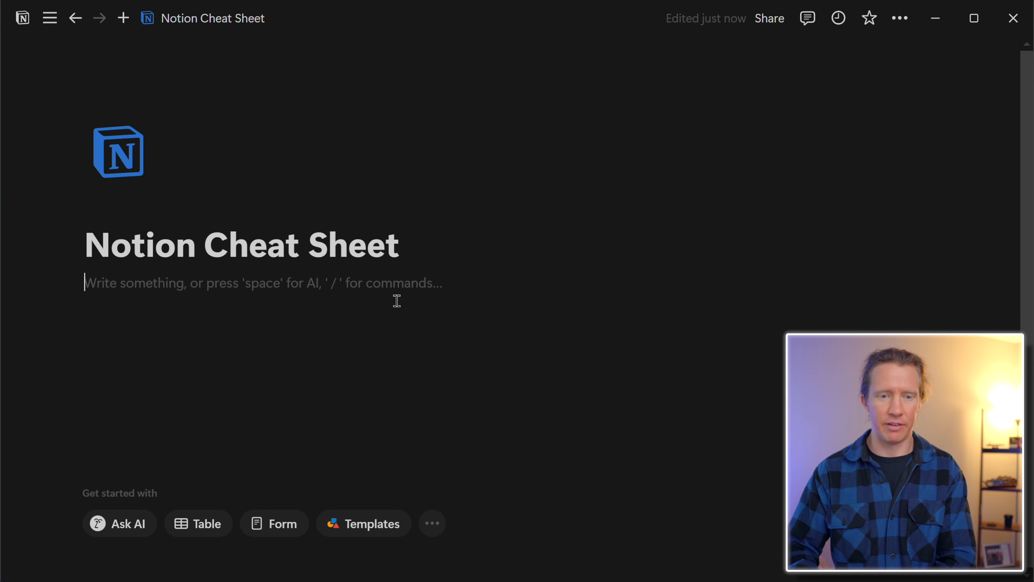
# - Enter the heading text "Notion Video" below the page title
pyautogui.write('V')
pyautogui.press('BackSpace')
pyautogui.write('Notion')
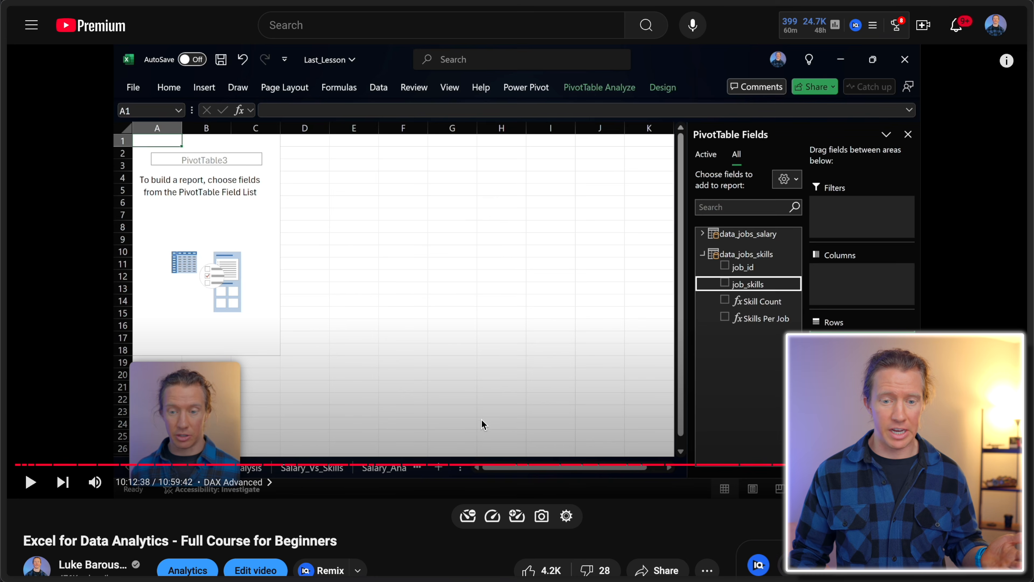
# - Copy the share link of the Excel for Data Analytics video on YouTube and paste it under the Notion Video heading in Notion
pyautogui.scroll(-2, 477, 422)
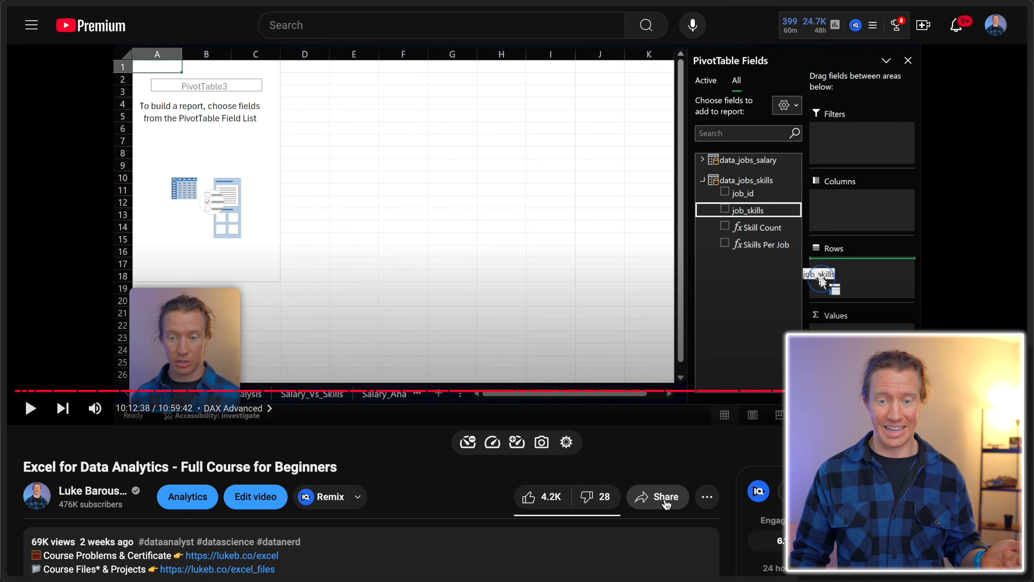
pyautogui.click(666, 504)
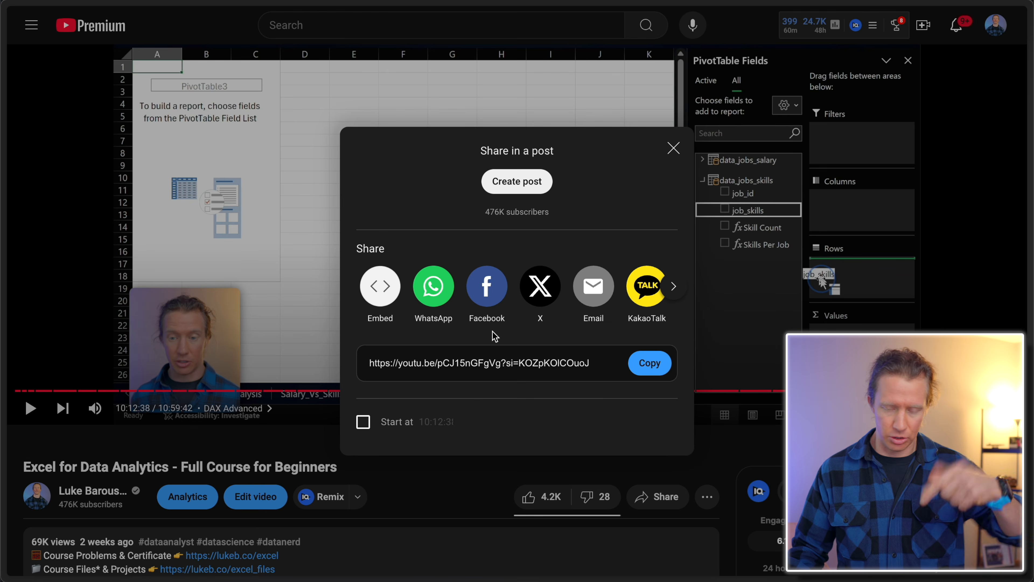
pyautogui.click(652, 363)
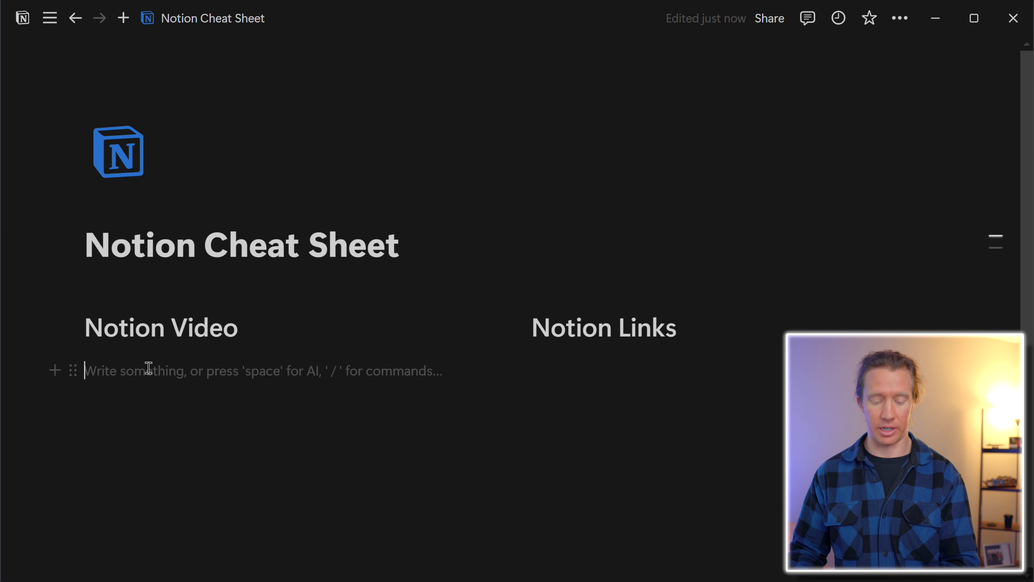
pyautogui.hotkey('ctrl', 'v')
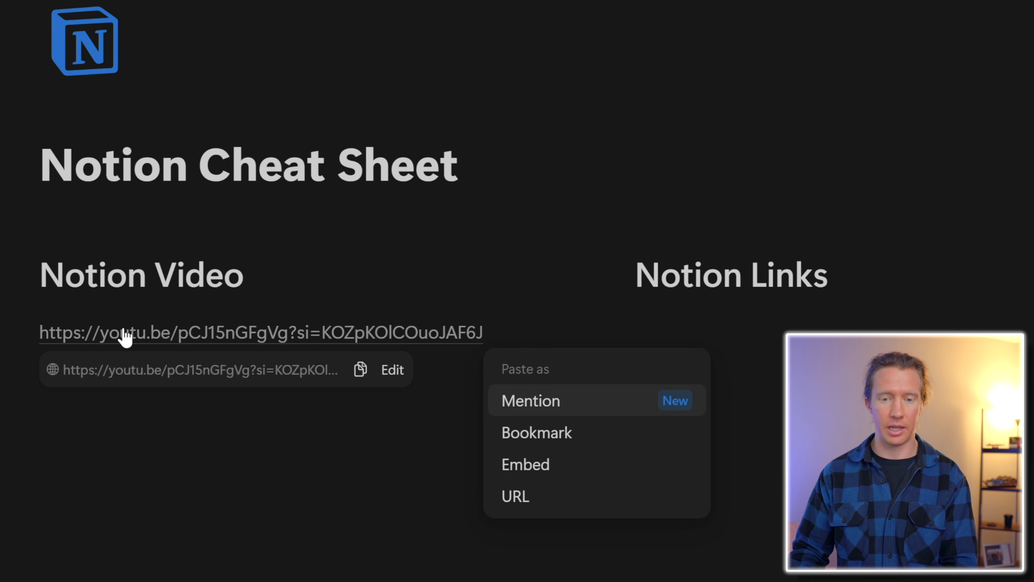